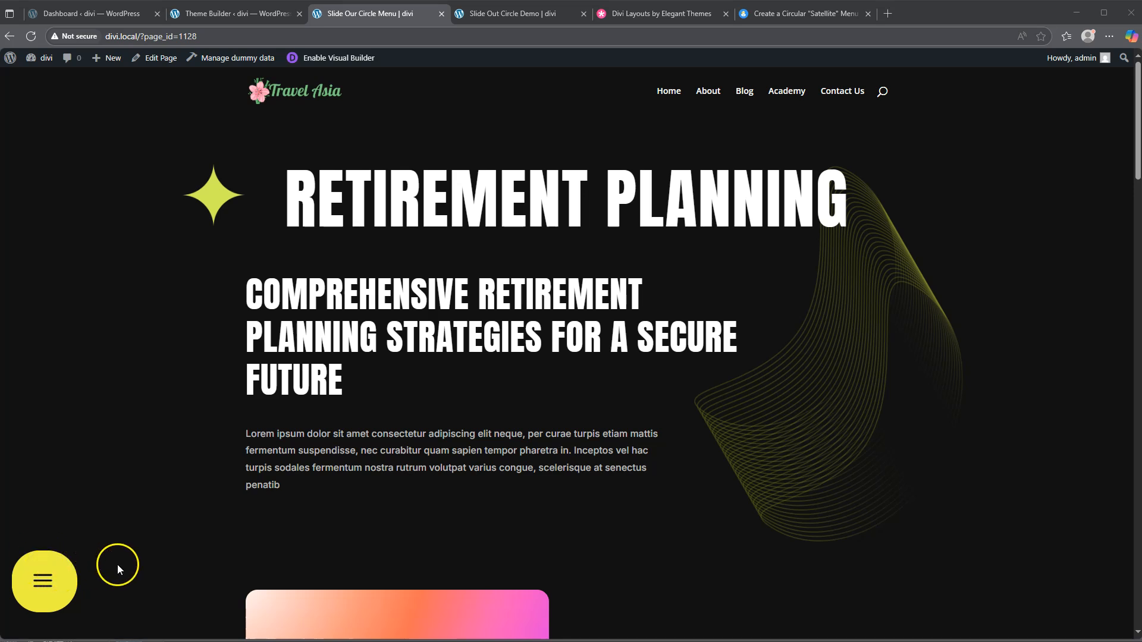
Step: Fan the yellow hamburger circle menu out, collapse it, and fan it out again
{"action": "left_click", "coordinate": [54, 575]}
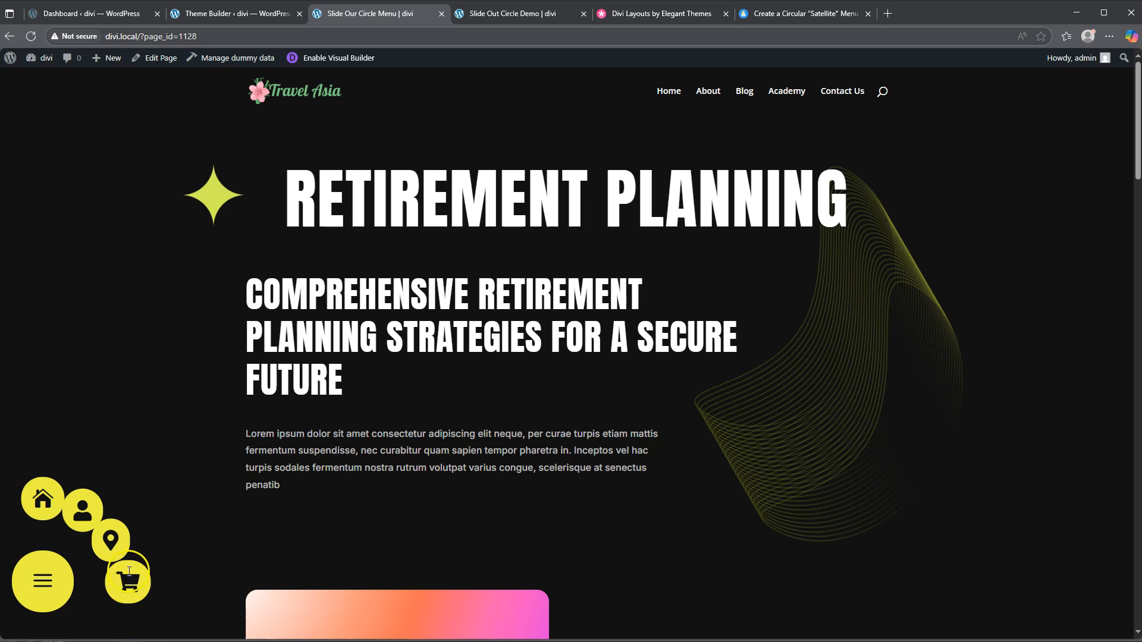
{"action": "left_click", "coordinate": [49, 575]}
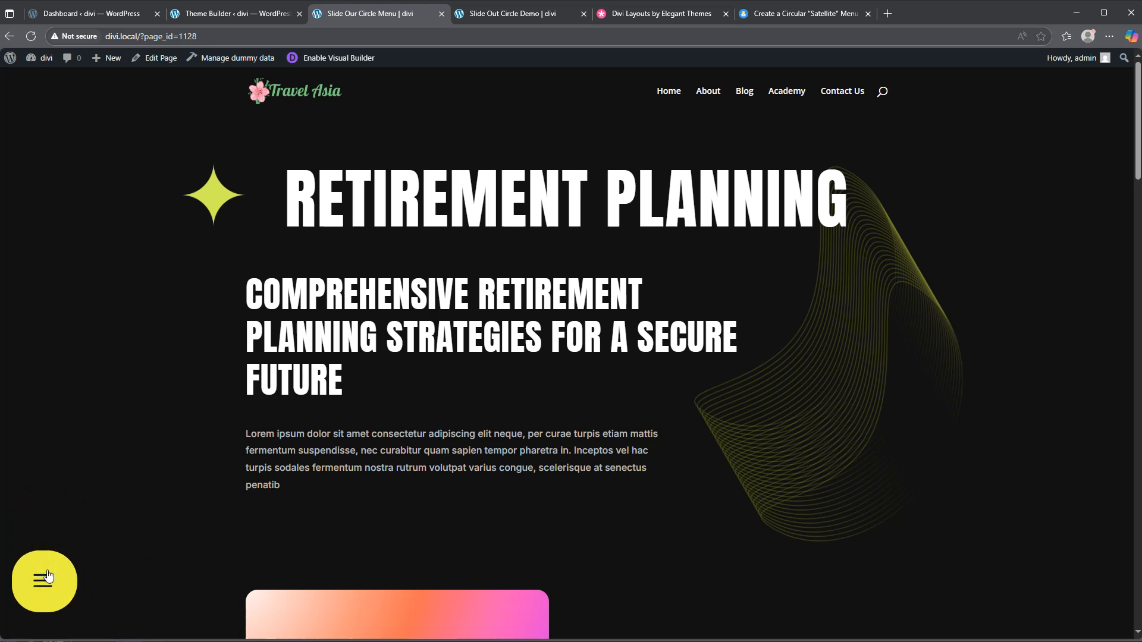
{"action": "left_click", "coordinate": [49, 576]}
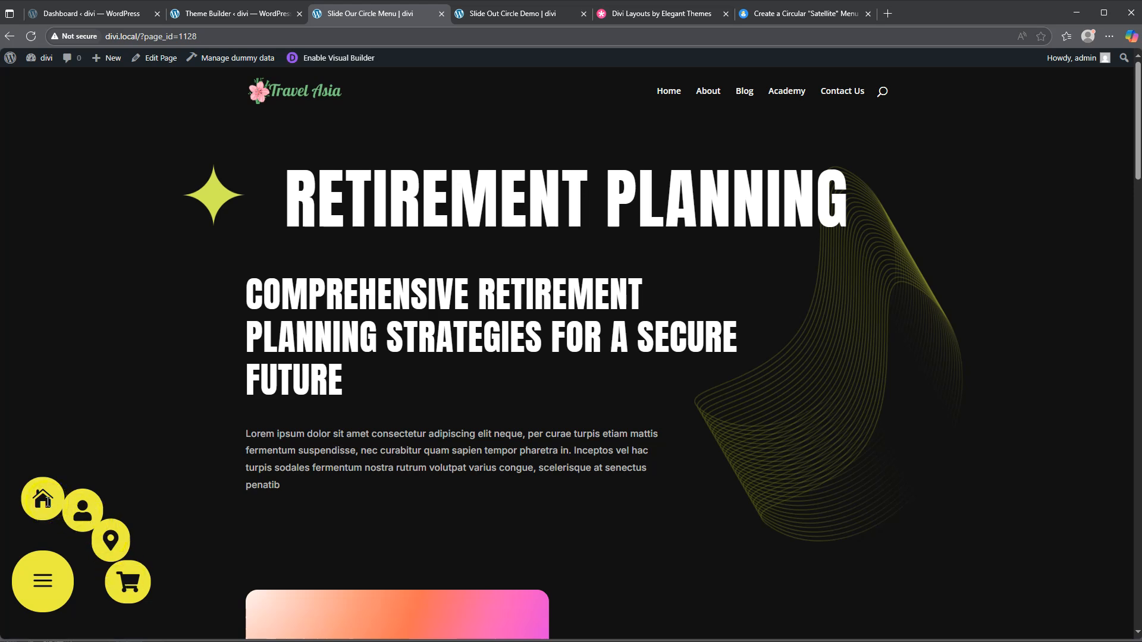
Step: Close the circle menu and switch to the Slide Out Circle Demo page
{"action": "left_click", "coordinate": [58, 581]}
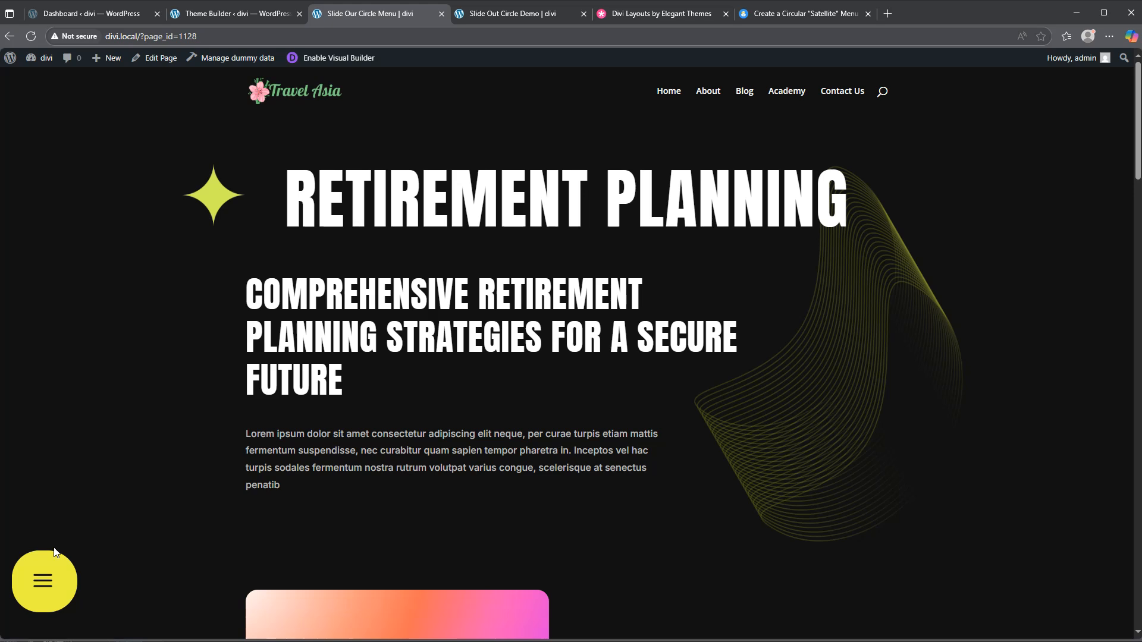
{"action": "left_click", "coordinate": [56, 544]}
{"action": "left_click", "coordinate": [518, 14]}
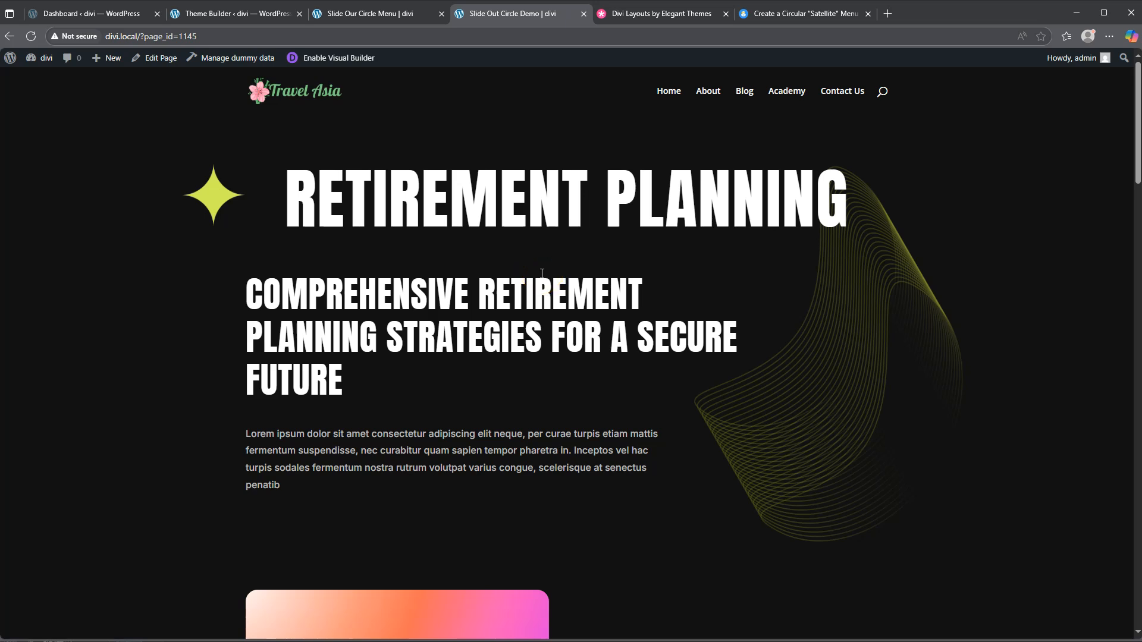
Step: Look over the Financial Planning Divi layouts, then close that tab and return to the demo page
{"action": "left_click", "coordinate": [651, 13]}
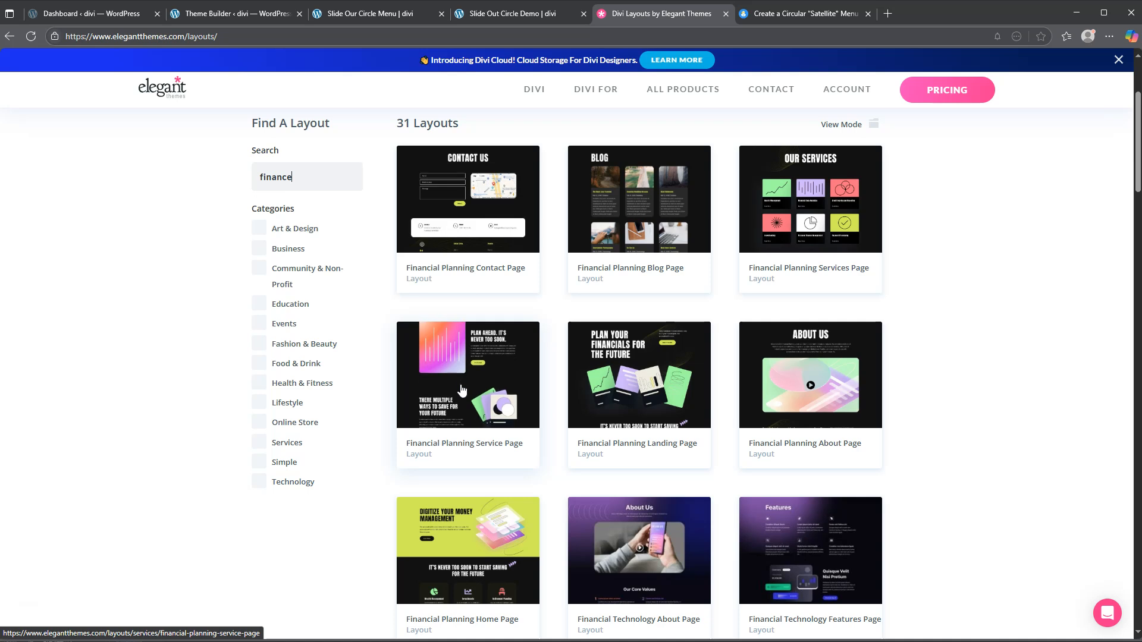
{"action": "left_click", "coordinate": [515, 13]}
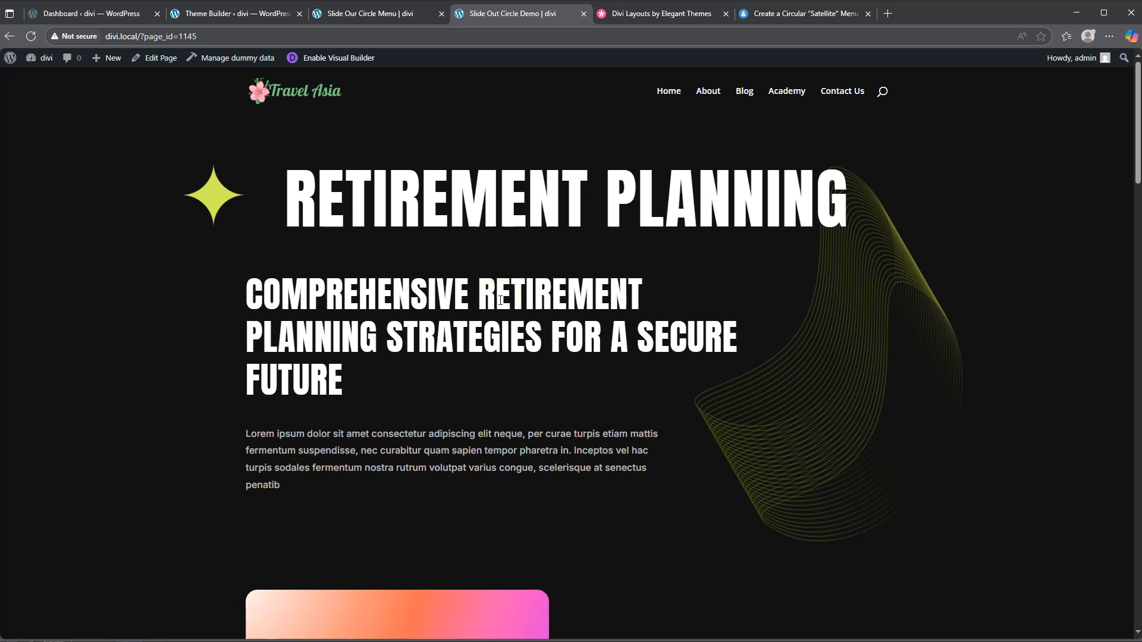
{"action": "left_click", "coordinate": [725, 14]}
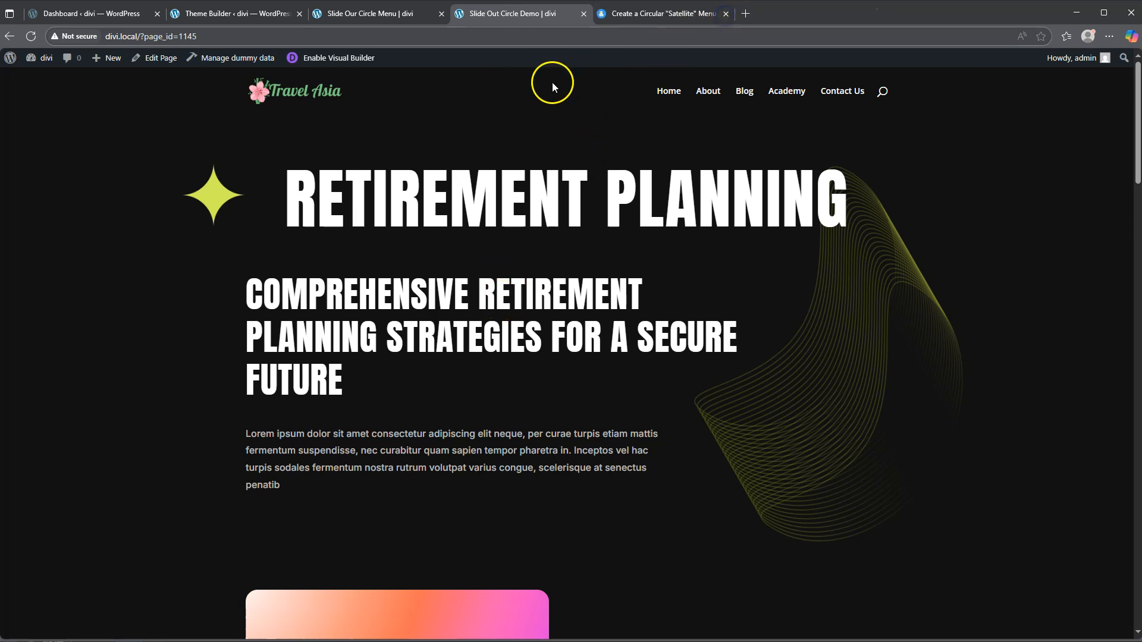
Step: Scroll the Slide Out Circle Demo page down to the footer and back up
{"action": "scroll", "coordinate": [543, 284], "scroll_direction": "down", "scroll_amount": 15}
{"action": "scroll", "coordinate": [547, 283], "scroll_direction": "down", "scroll_amount": 18}
{"action": "scroll", "coordinate": [547, 285], "scroll_direction": "up", "scroll_amount": 3}
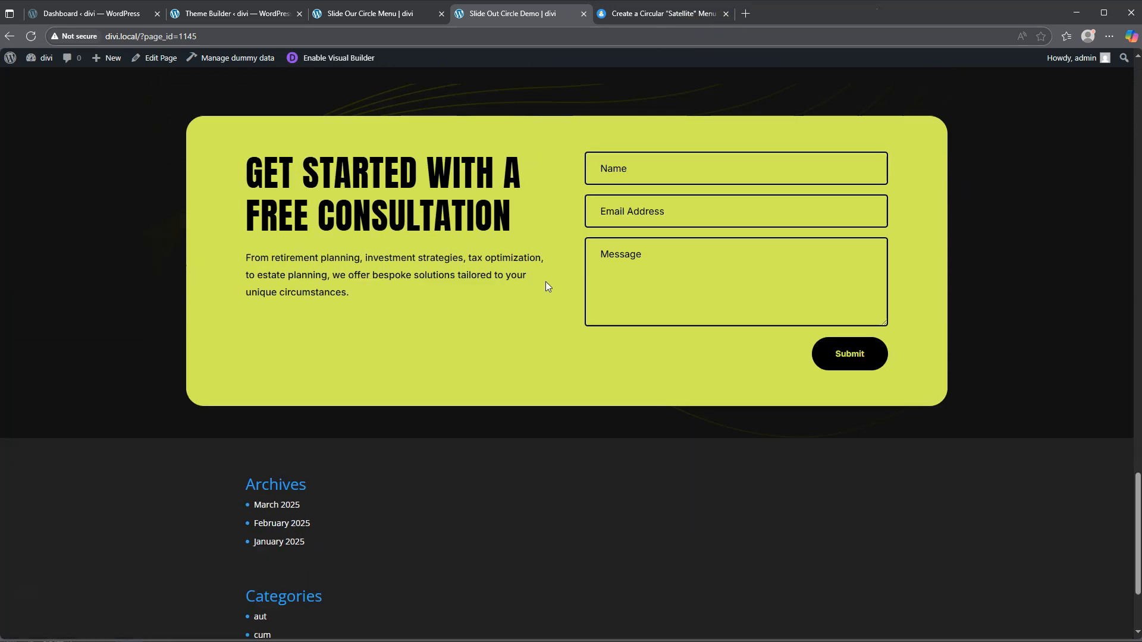
{"action": "scroll", "coordinate": [546, 282], "scroll_direction": "up", "scroll_amount": 1}
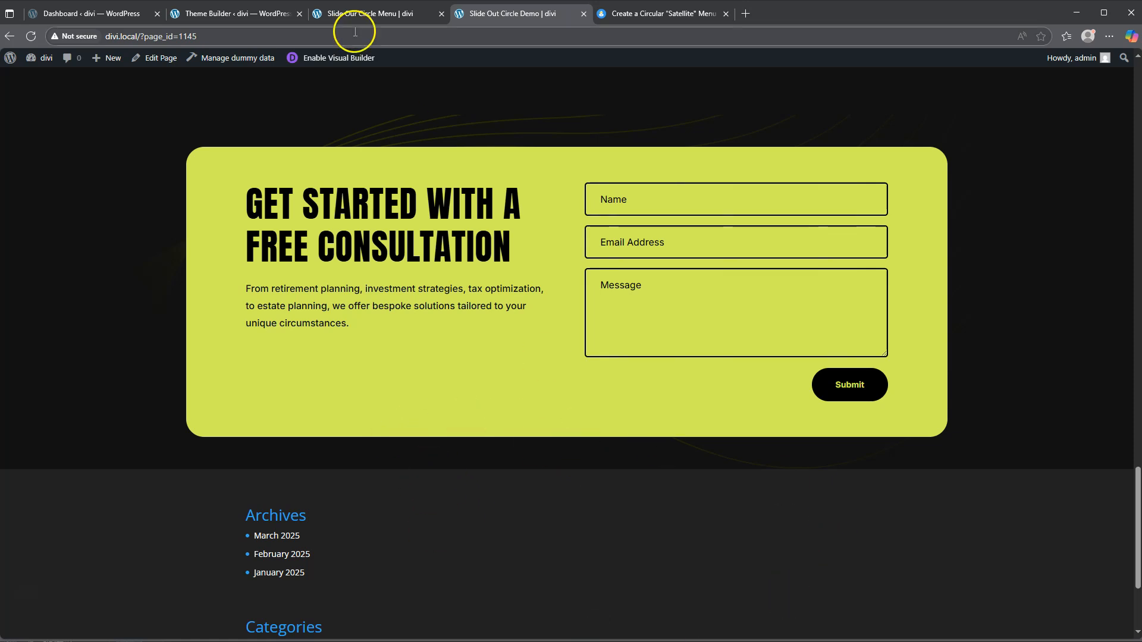
Step: Start a new template in Divi Theme Builder with Build New Template
{"action": "left_click", "coordinate": [238, 13]}
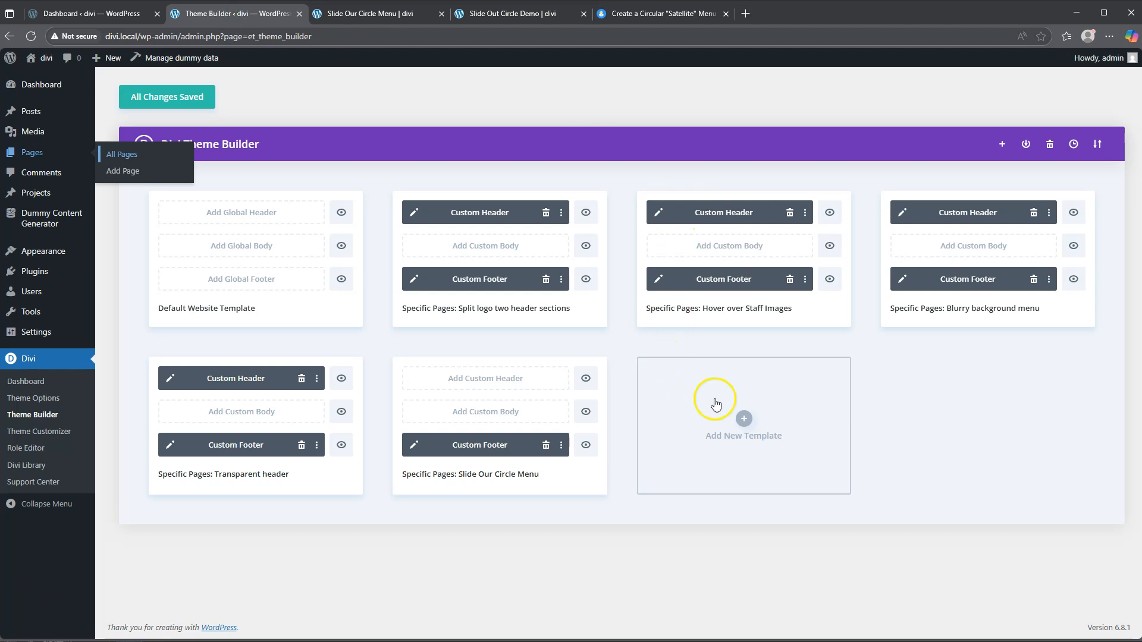
{"action": "left_click", "coordinate": [744, 421]}
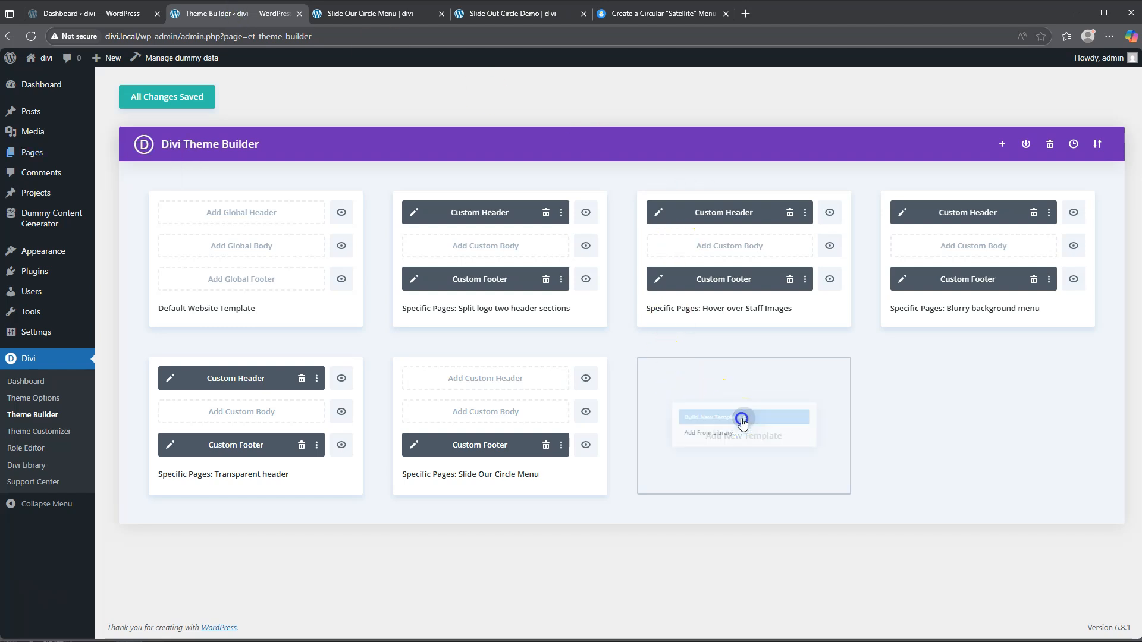
{"action": "left_click", "coordinate": [705, 415]}
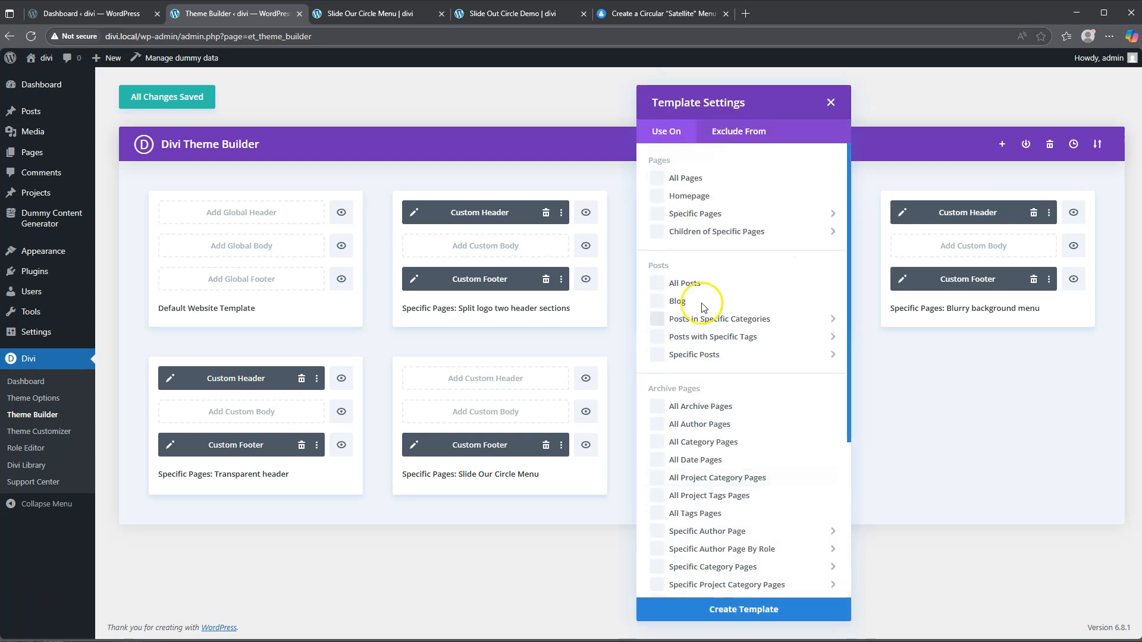
{"action": "mouse_move", "coordinate": [840, 215]}
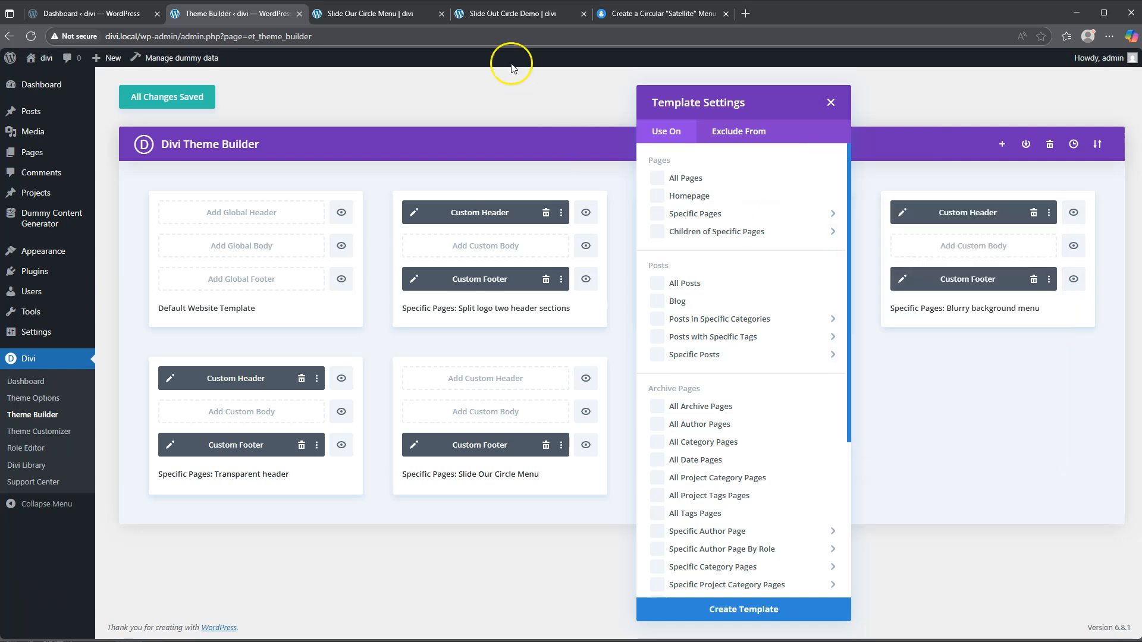
Step: Reload both the Slide Out Circle Demo page and the Theme Builder
{"action": "left_click", "coordinate": [506, 13]}
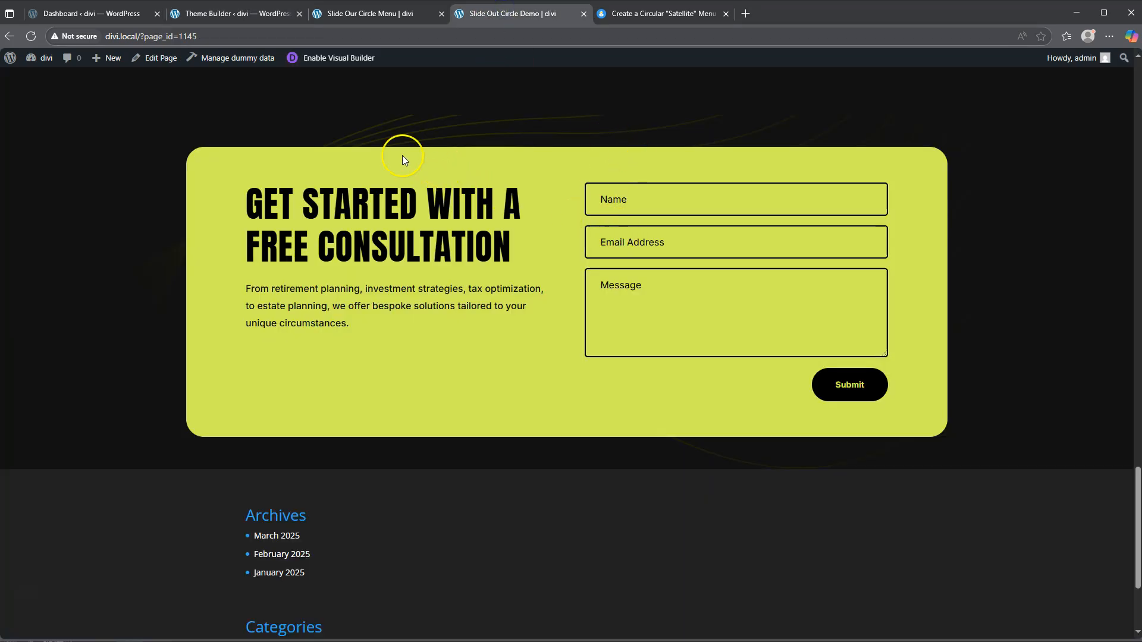
{"action": "left_click", "coordinate": [32, 36]}
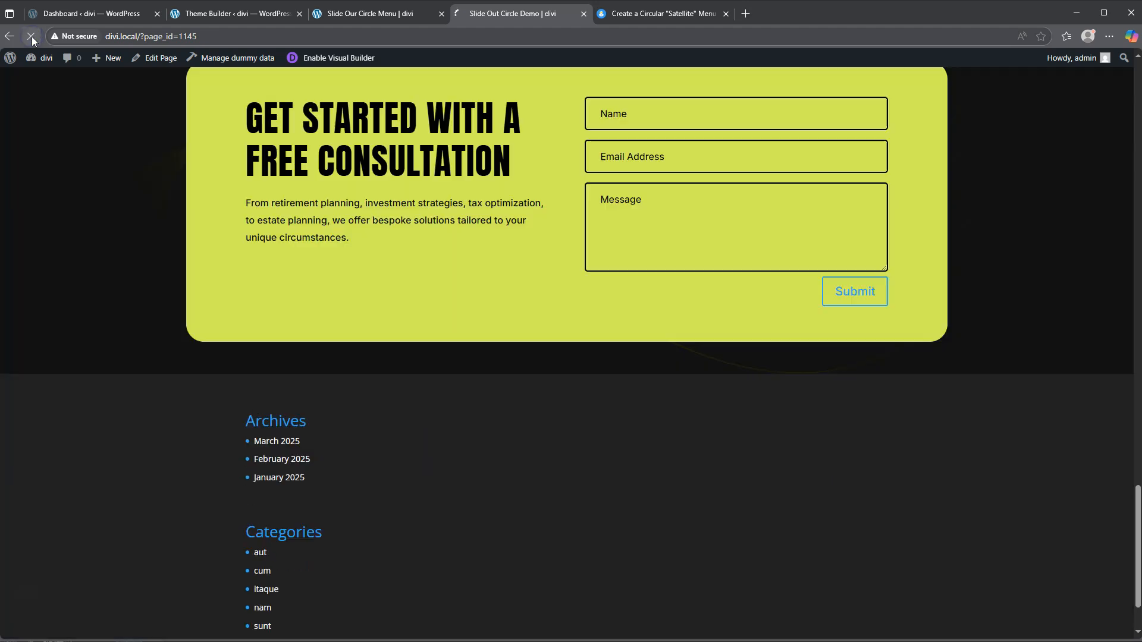
{"action": "left_click", "coordinate": [237, 13]}
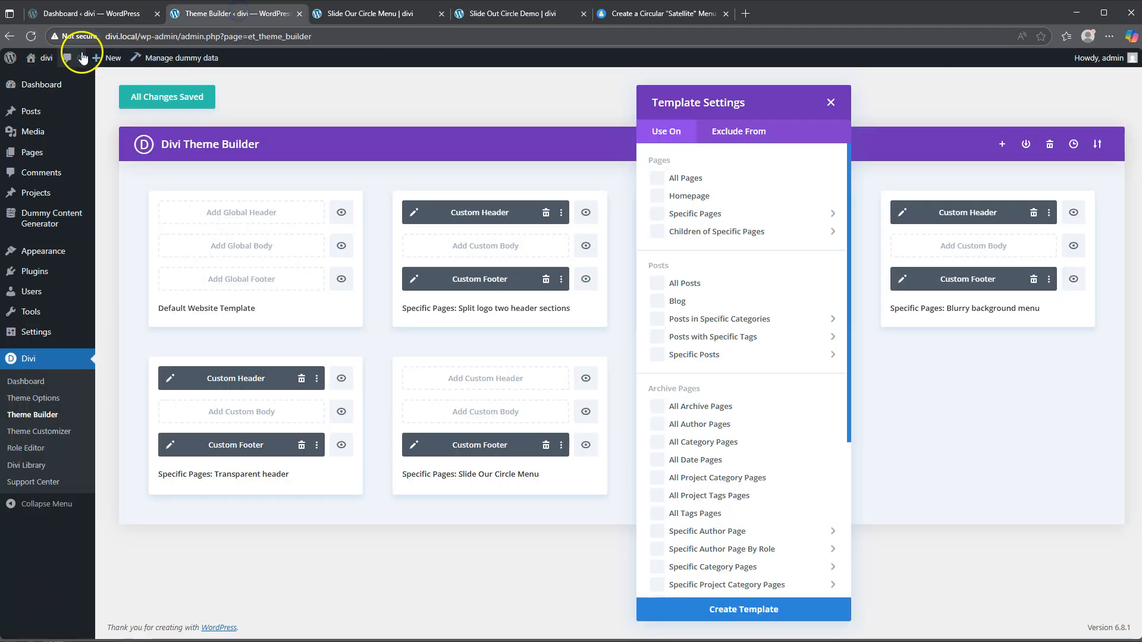
{"action": "left_click", "coordinate": [31, 36]}
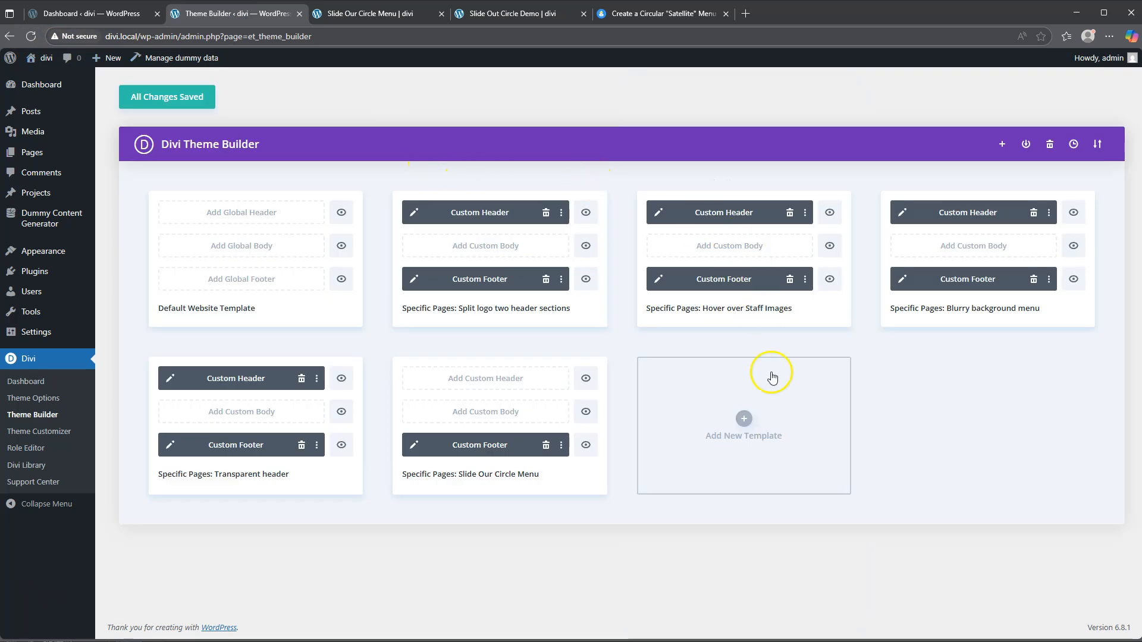
Step: Build a new template assigned to the Slide Out Circle Demo page and create it
{"action": "left_click", "coordinate": [746, 427]}
{"action": "left_click", "coordinate": [718, 420]}
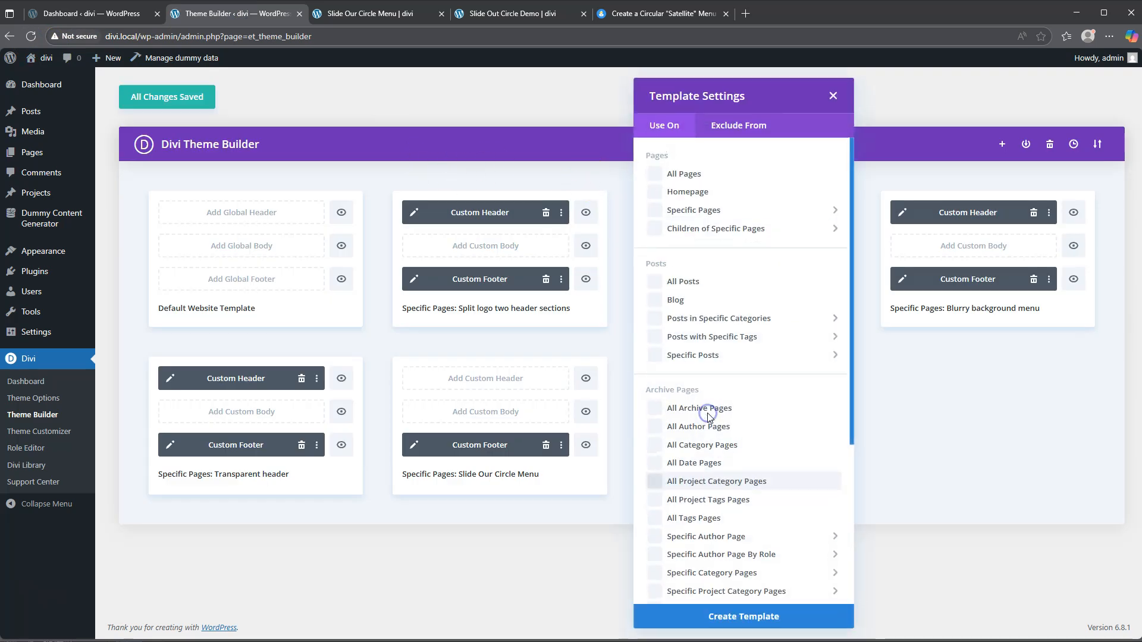
{"action": "left_click", "coordinate": [714, 214]}
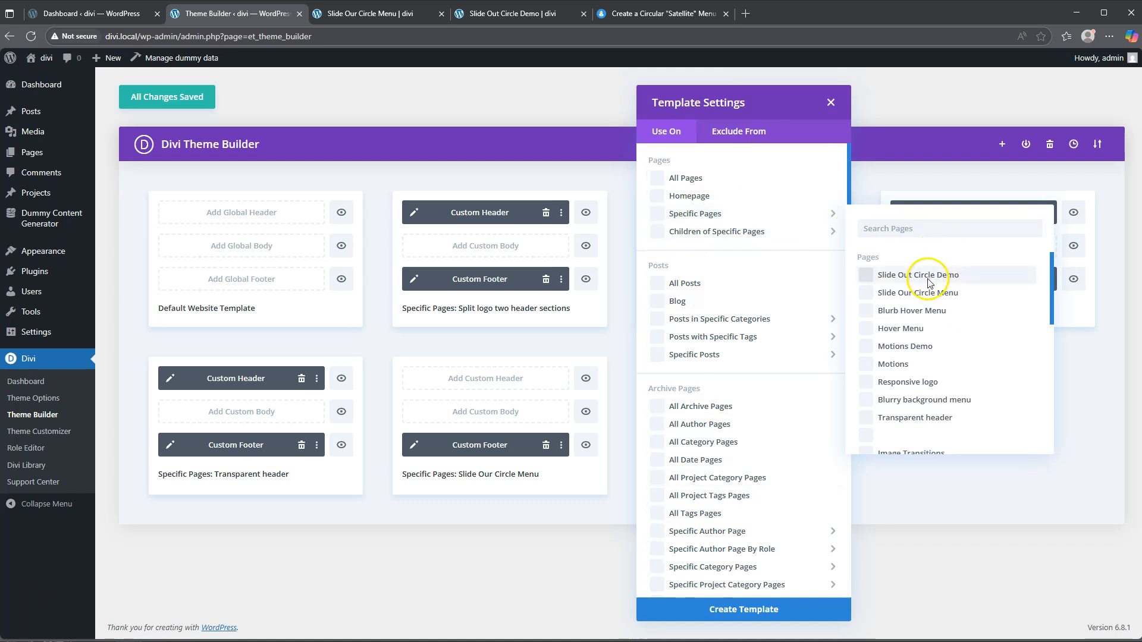
{"action": "left_click", "coordinate": [919, 275]}
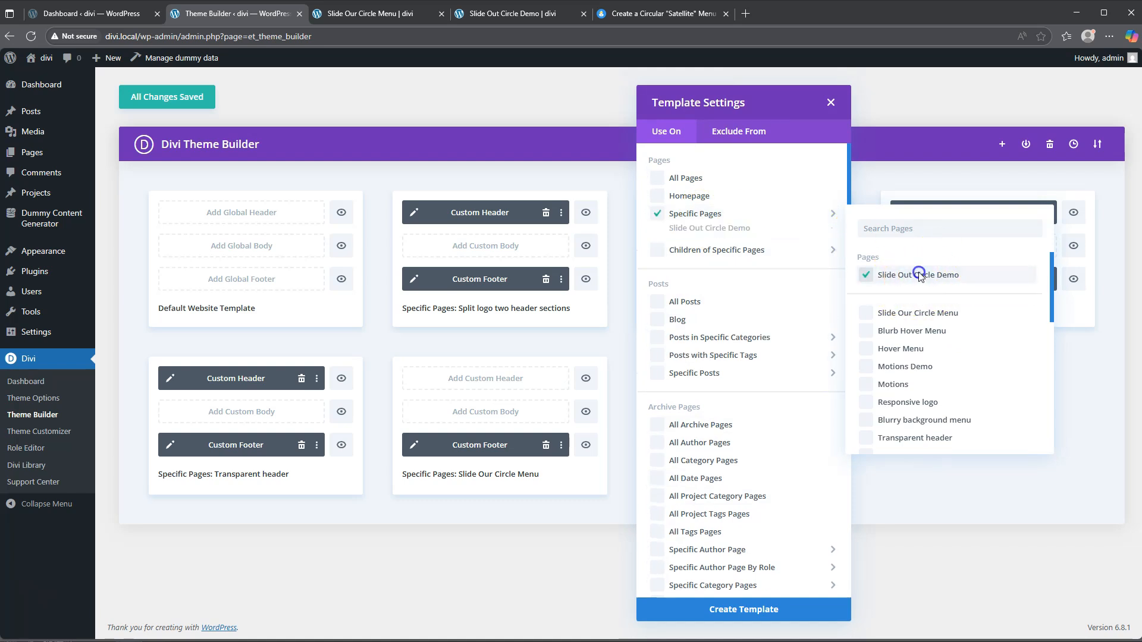
{"action": "left_click", "coordinate": [745, 613]}
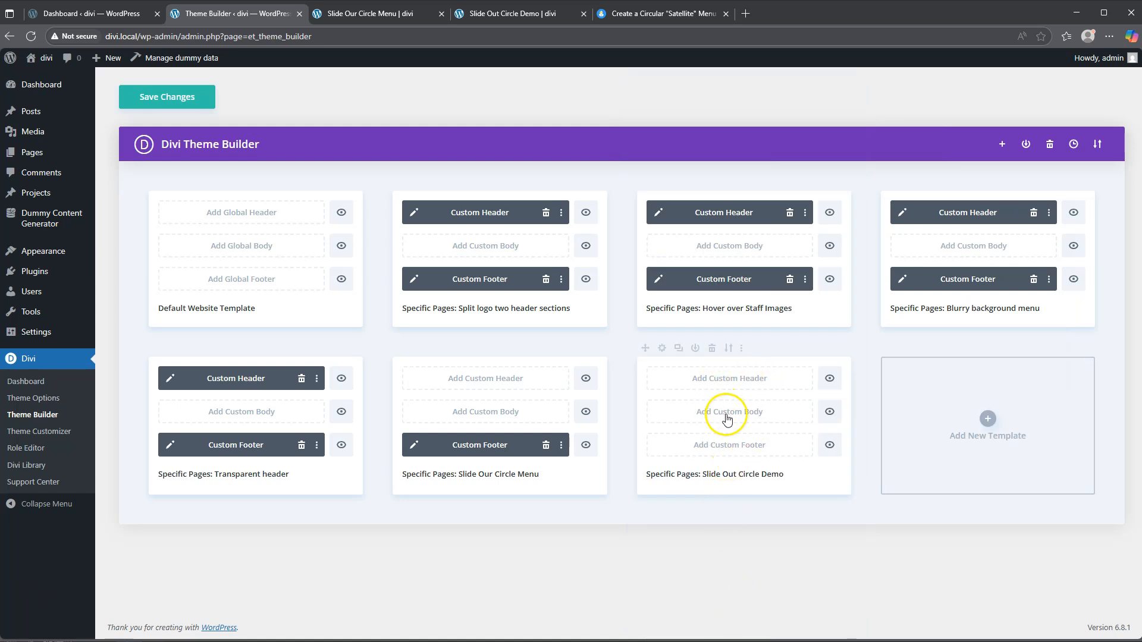
Step: Glance at the Slide Out Circle Demo page, then return to the Theme Builder
{"action": "left_click", "coordinate": [520, 13]}
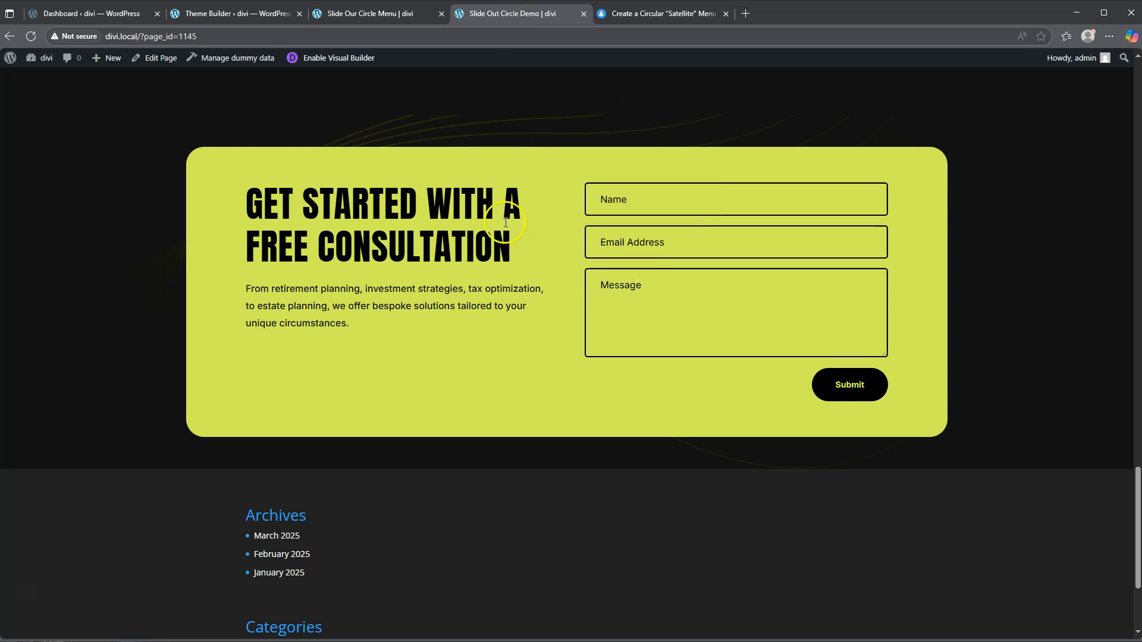
{"action": "scroll", "coordinate": [560, 313], "scroll_direction": "up", "scroll_amount": 20}
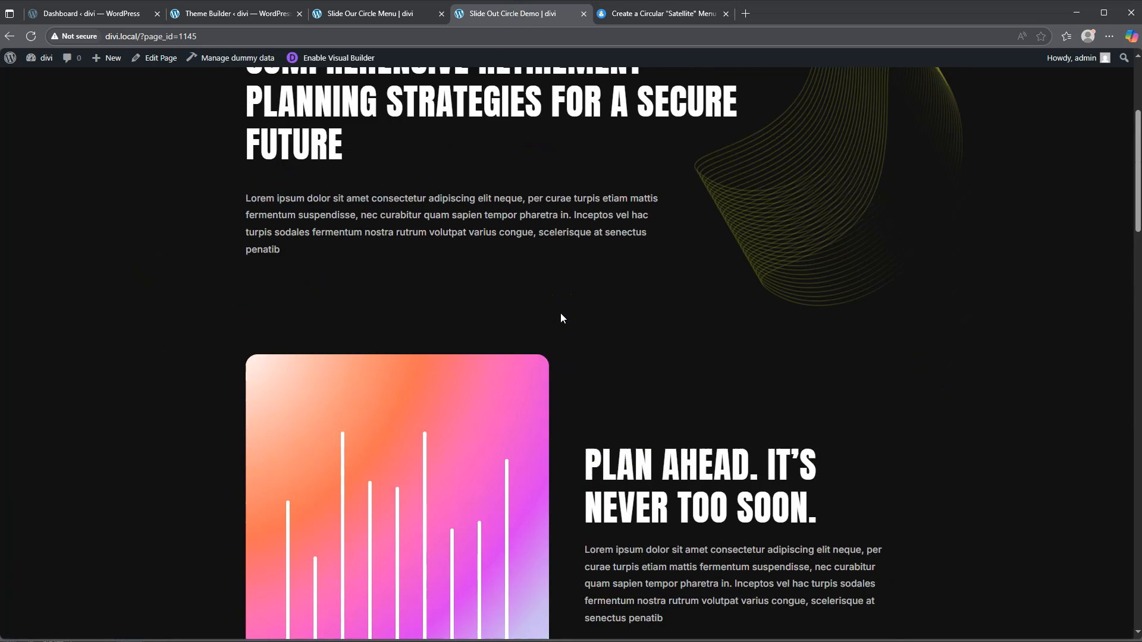
{"action": "scroll", "coordinate": [560, 318], "scroll_direction": "up", "scroll_amount": 4}
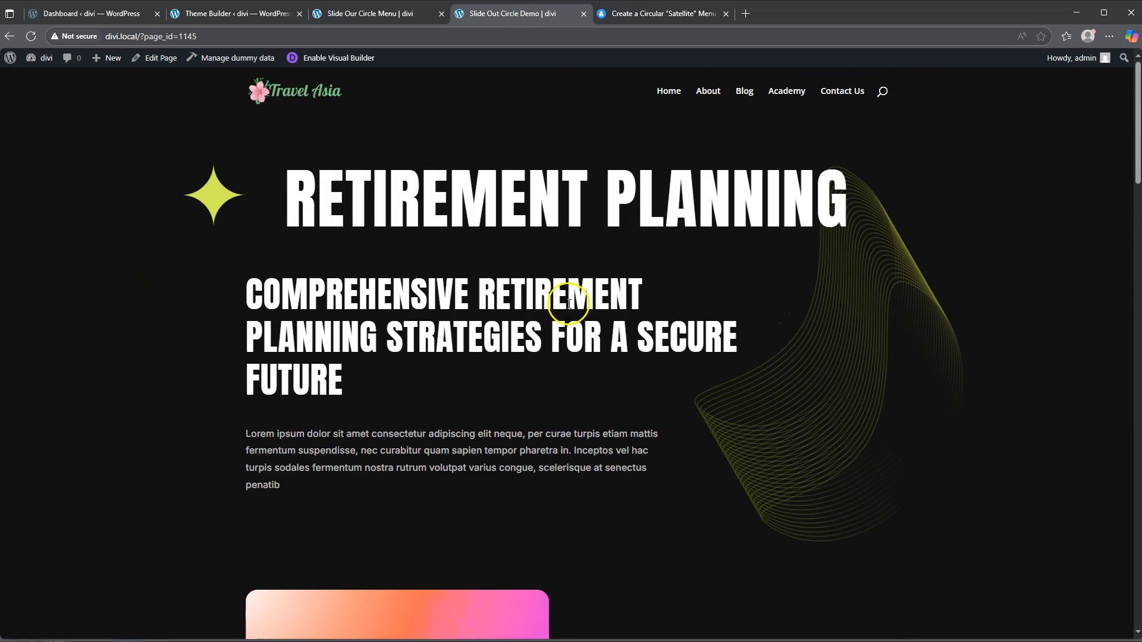
{"action": "left_click", "coordinate": [237, 18]}
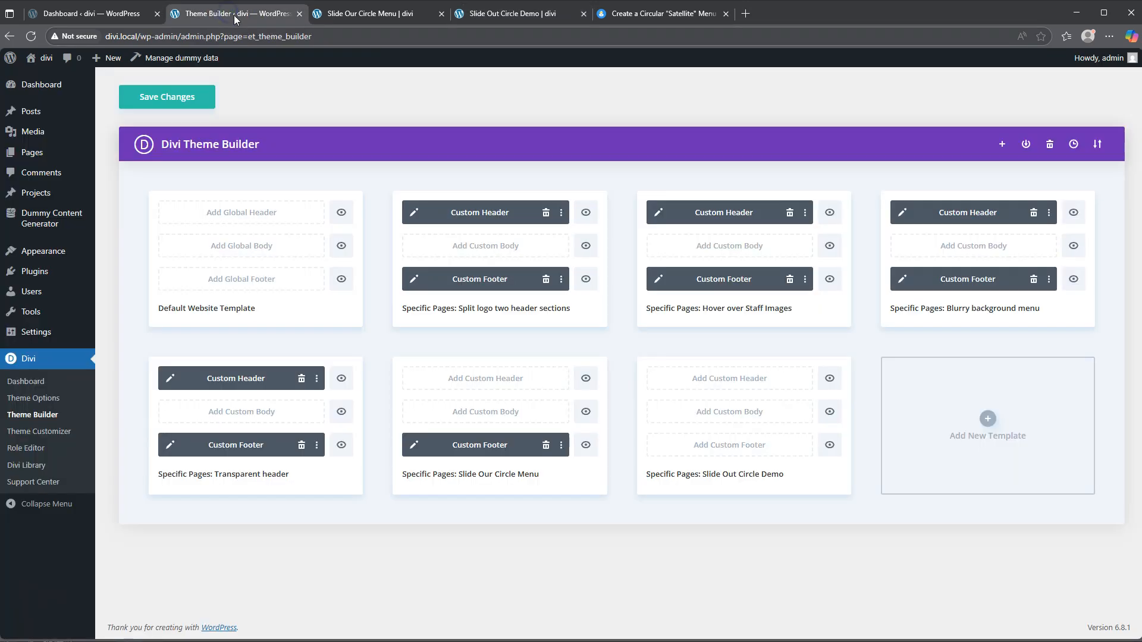
Step: Build a custom footer for the new template using the saved Finance Footer section from the library
{"action": "left_click", "coordinate": [729, 447]}
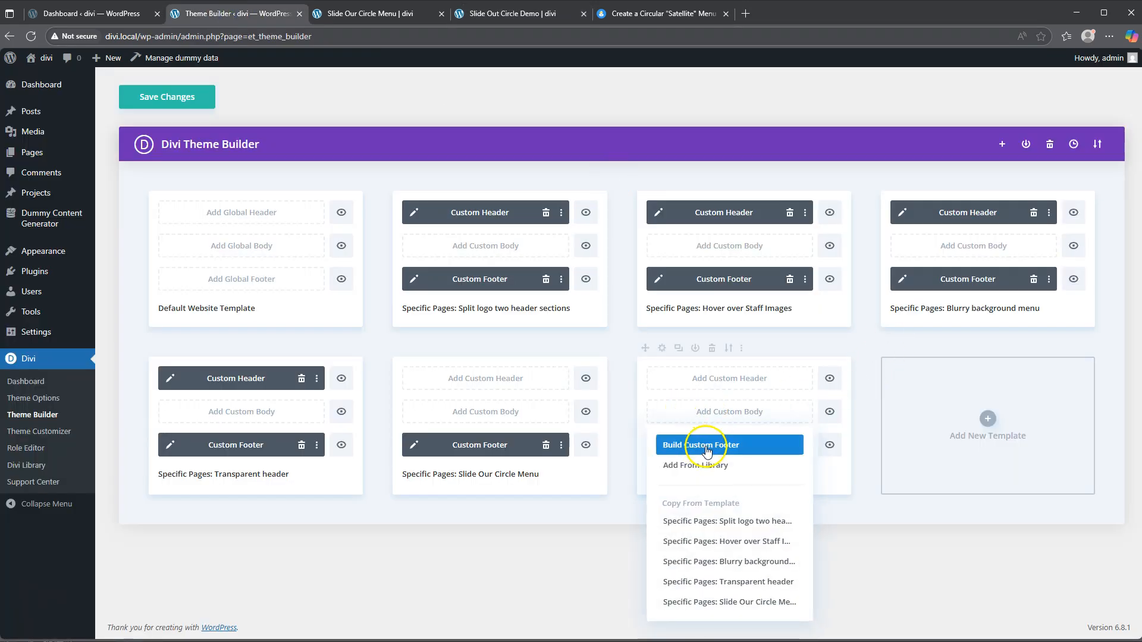
{"action": "left_click", "coordinate": [700, 447]}
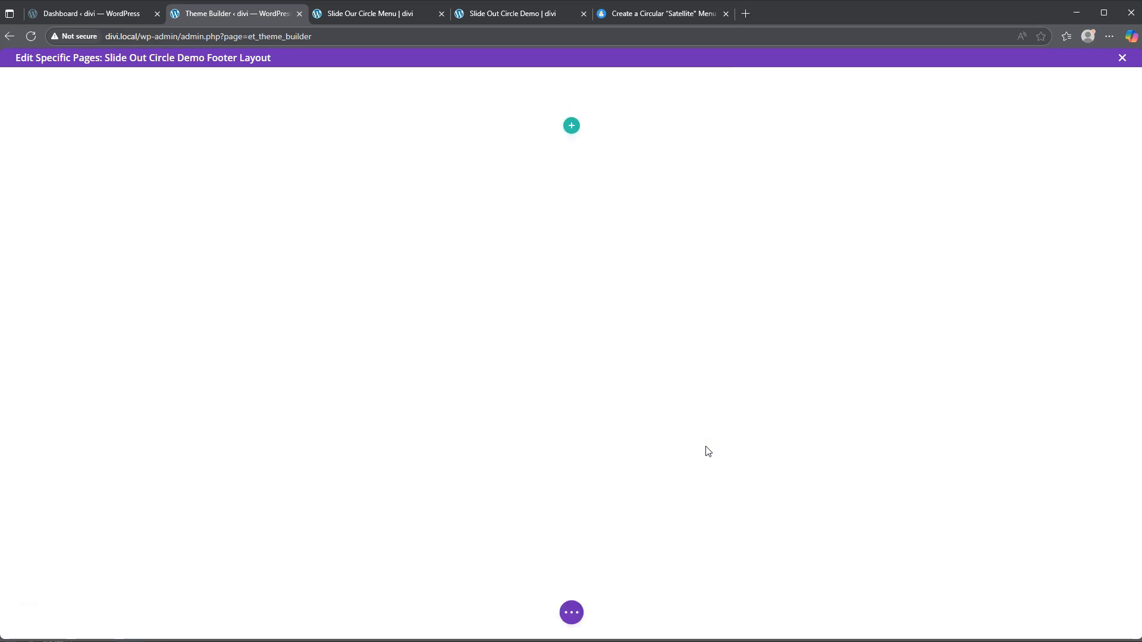
{"action": "mouse_move", "coordinate": [575, 105]}
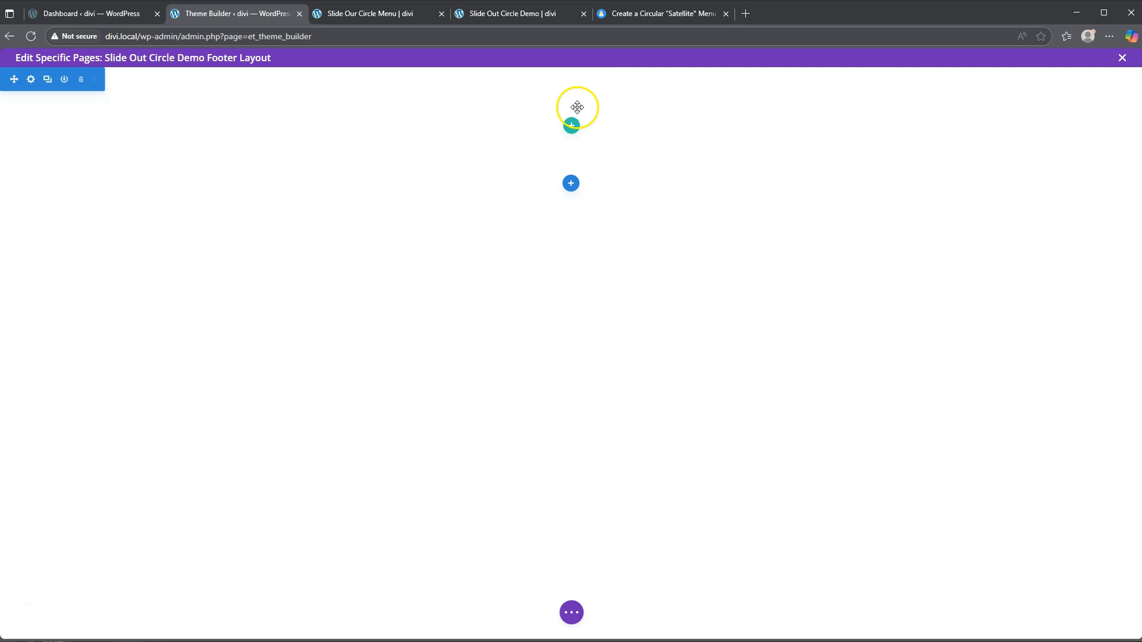
{"action": "left_click", "coordinate": [572, 185]}
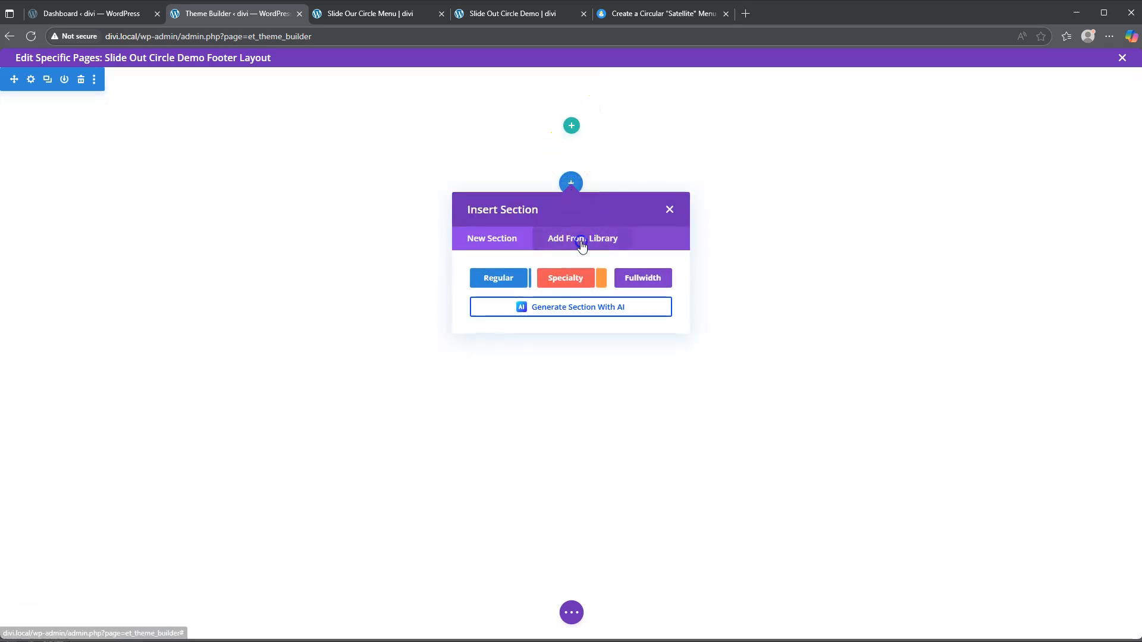
{"action": "left_click", "coordinate": [572, 237]}
{"action": "left_click", "coordinate": [517, 273]}
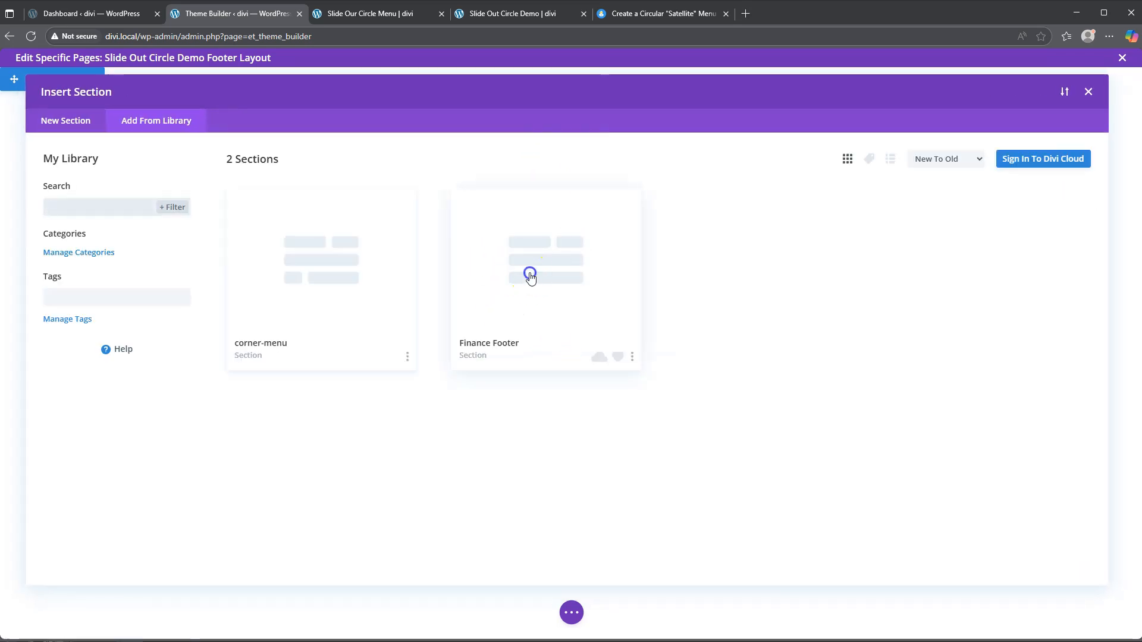
{"action": "left_click", "coordinate": [316, 536]}
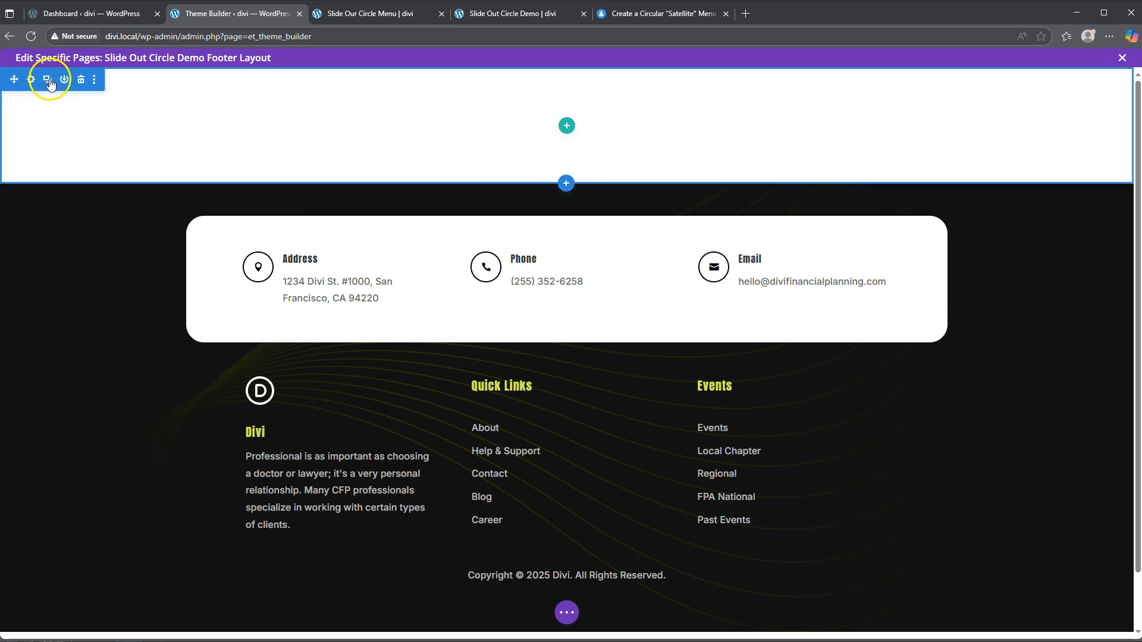
Step: Delete the empty section, save the footer layout, and save the Theme Builder changes
{"action": "left_click", "coordinate": [81, 79]}
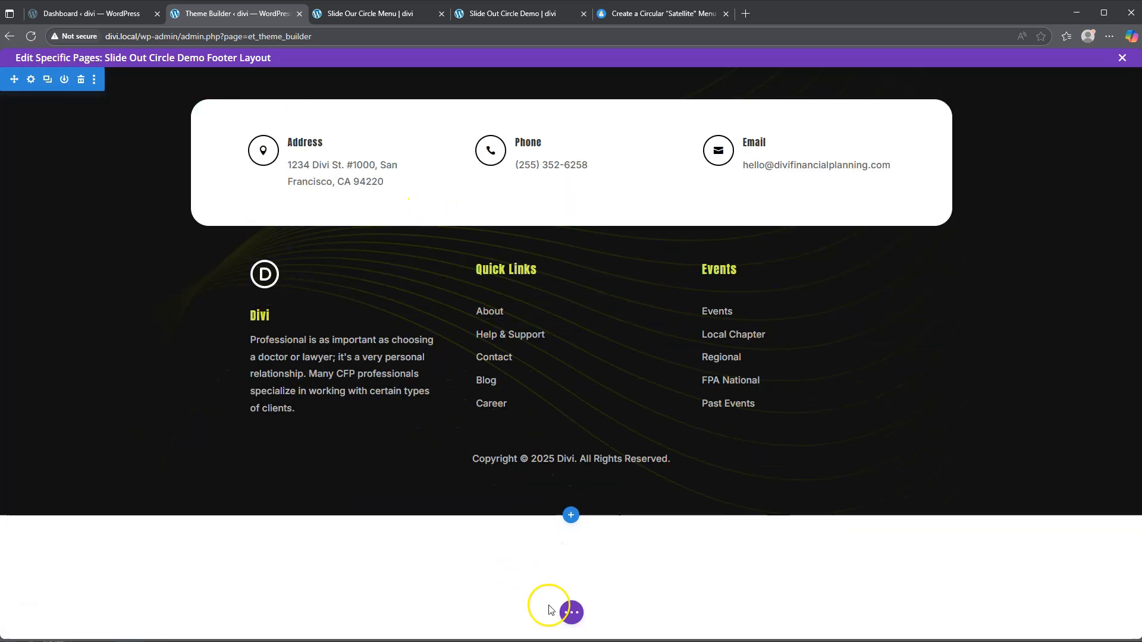
{"action": "left_click", "coordinate": [571, 613]}
{"action": "left_click", "coordinate": [1106, 613]}
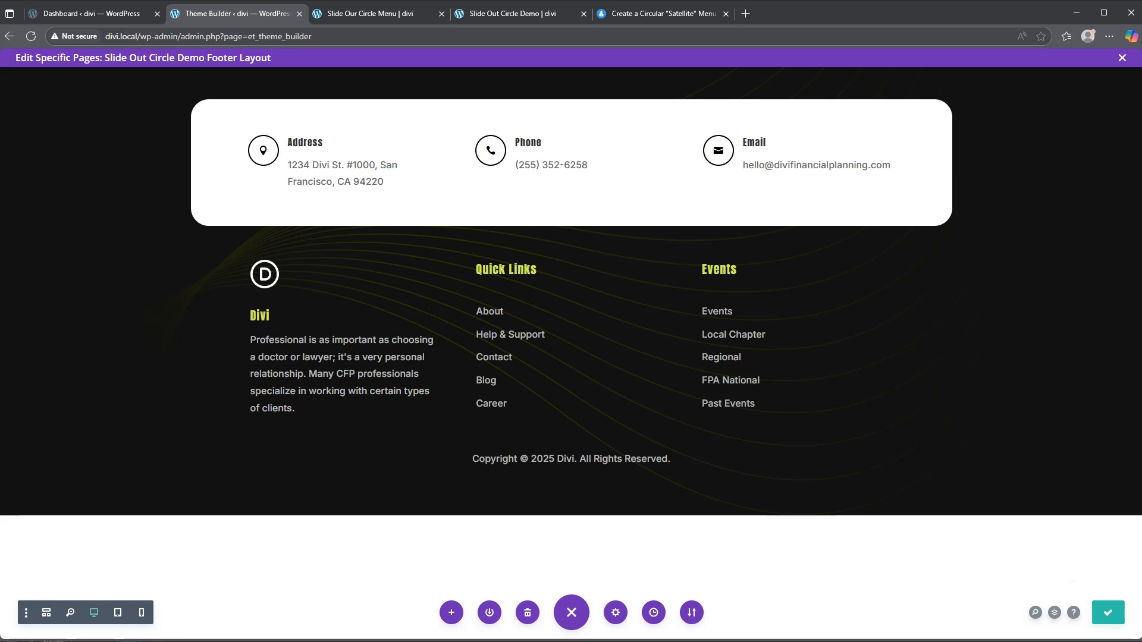
{"action": "left_click", "coordinate": [1123, 57]}
{"action": "left_click", "coordinate": [163, 99]}
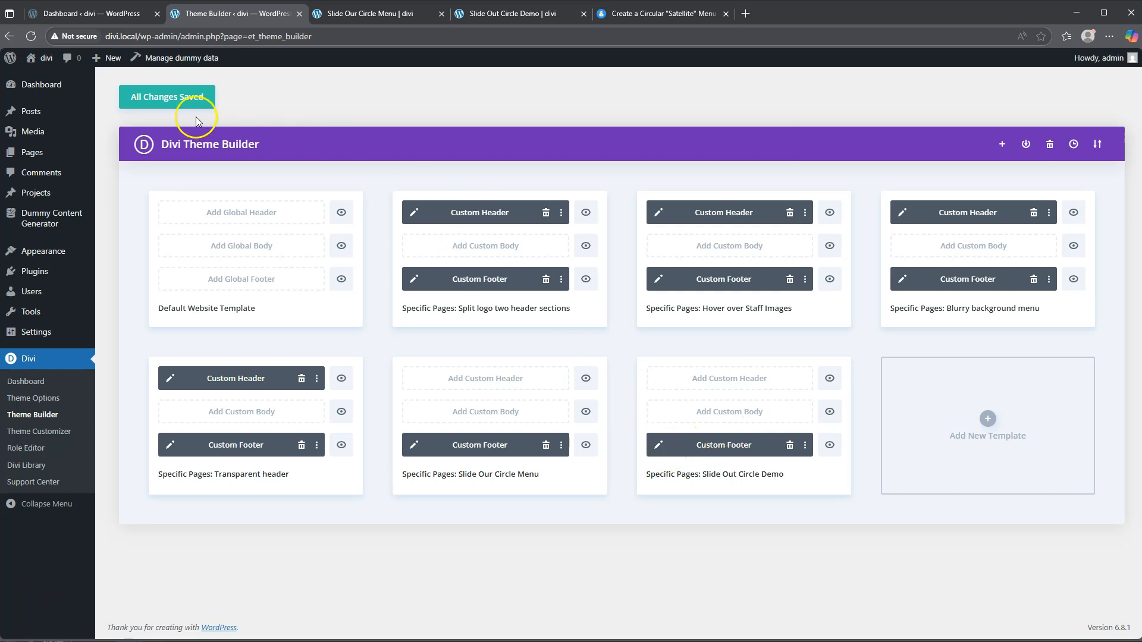
Step: Add a regular one-column section below the Slide Out Circle Demo footer
{"action": "left_click", "coordinate": [659, 445]}
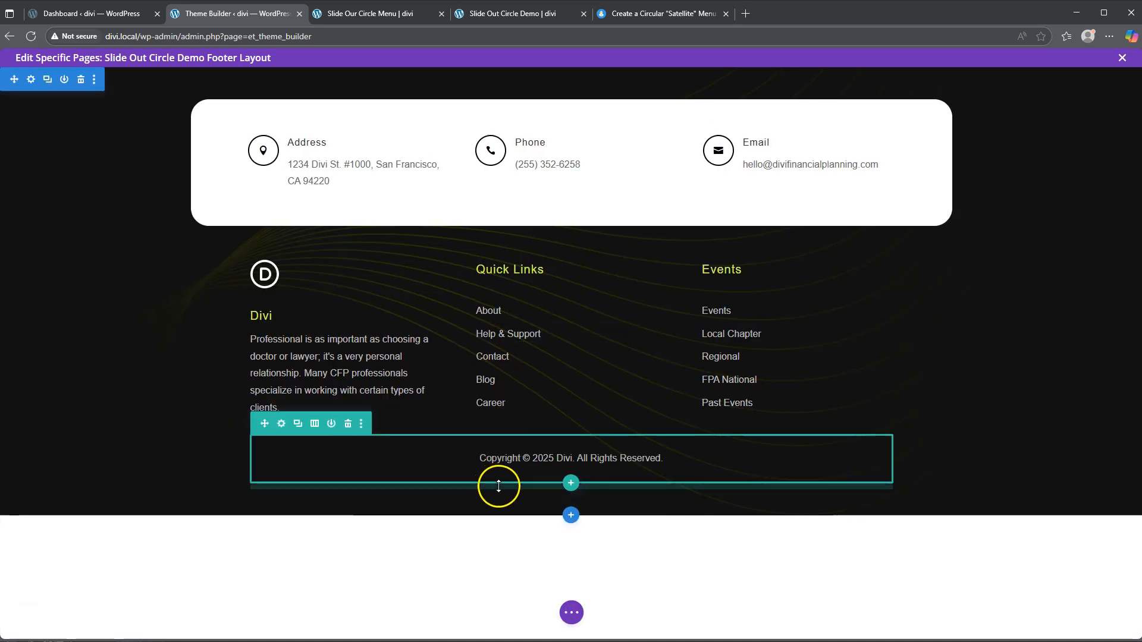
{"action": "left_click", "coordinate": [571, 515]}
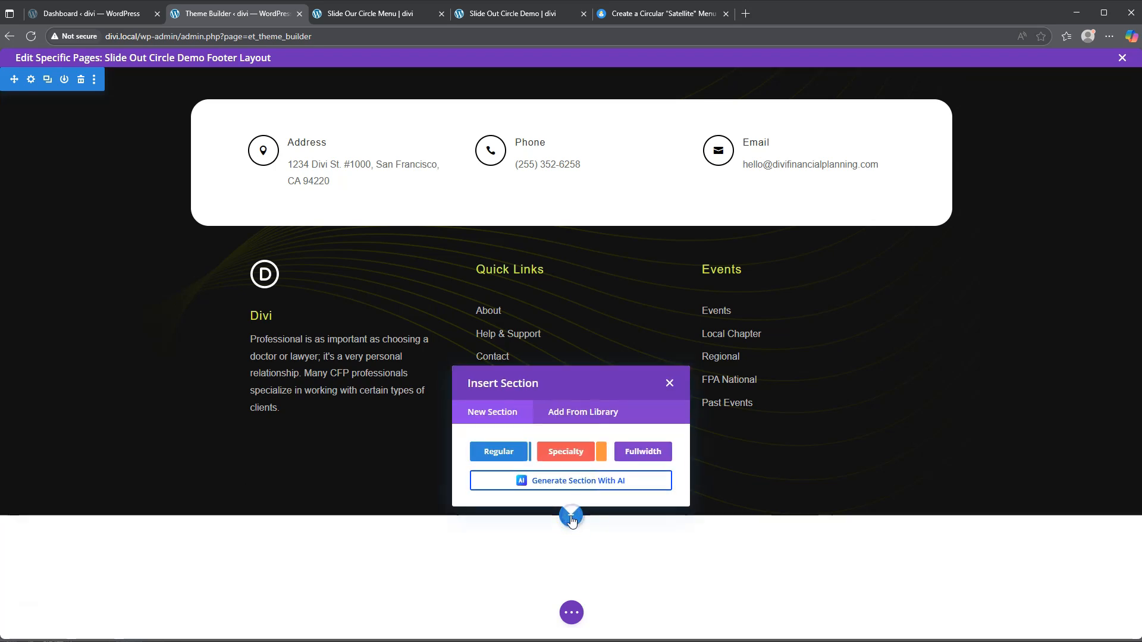
{"action": "left_click", "coordinate": [498, 453]}
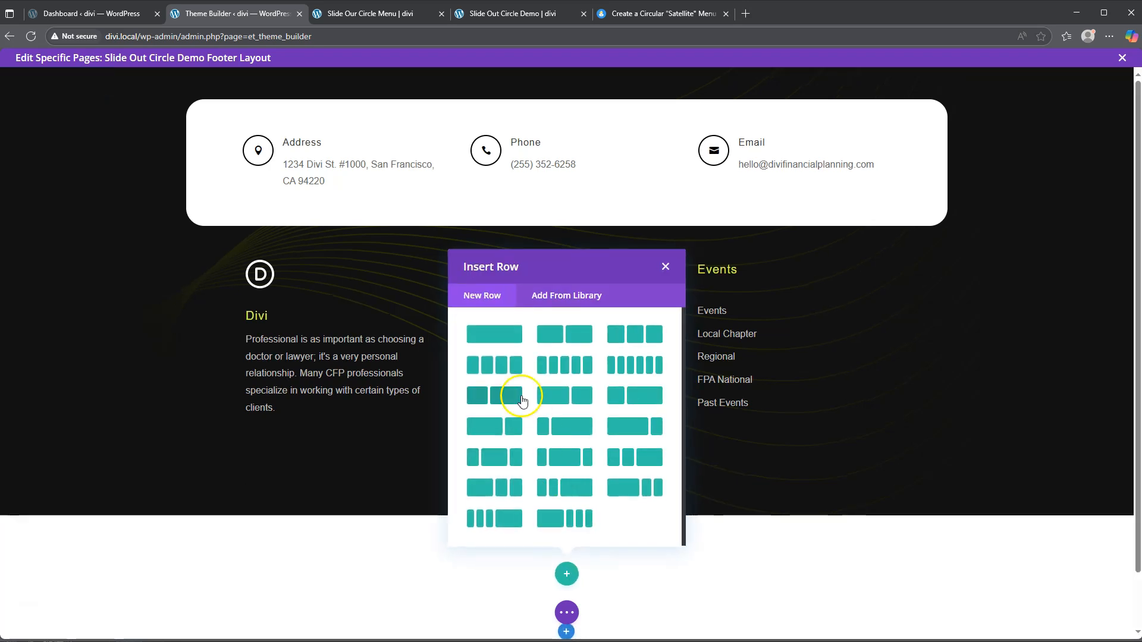
{"action": "left_click", "coordinate": [489, 335]}
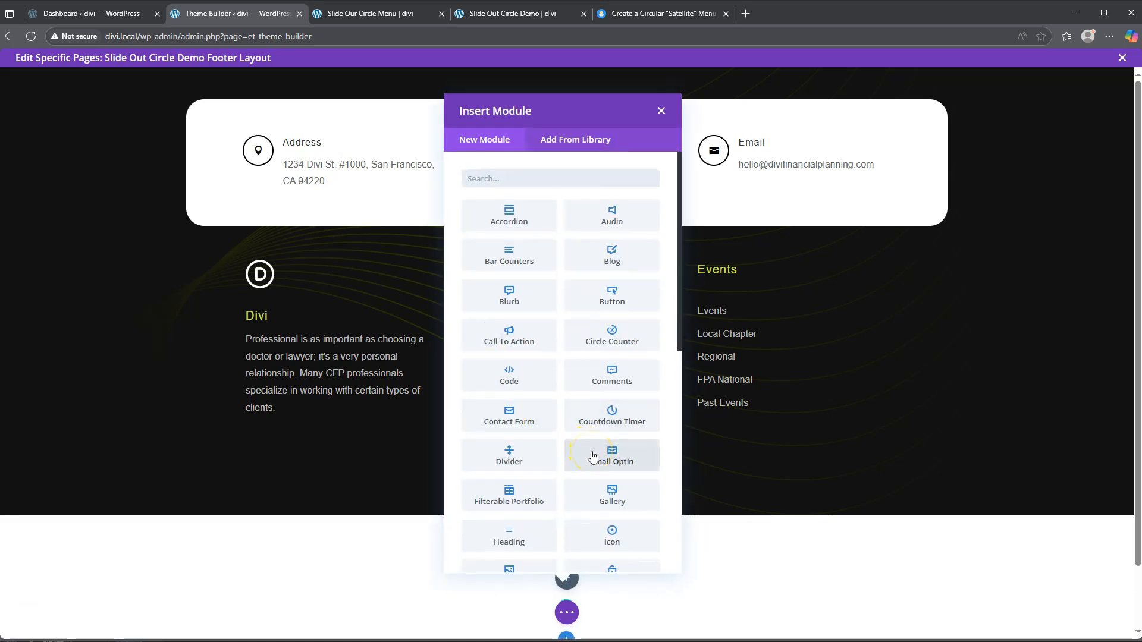
{"action": "left_click", "coordinate": [660, 112]}
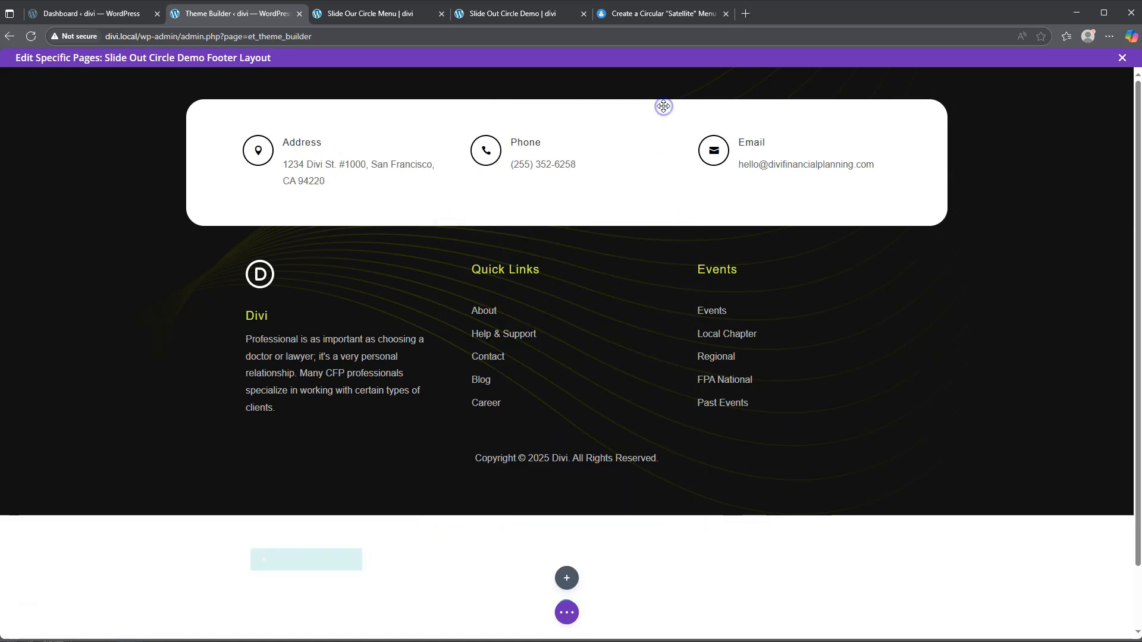
Step: Set the new row's gutter width to 1 and its width to 100%
{"action": "left_click", "coordinate": [276, 560]}
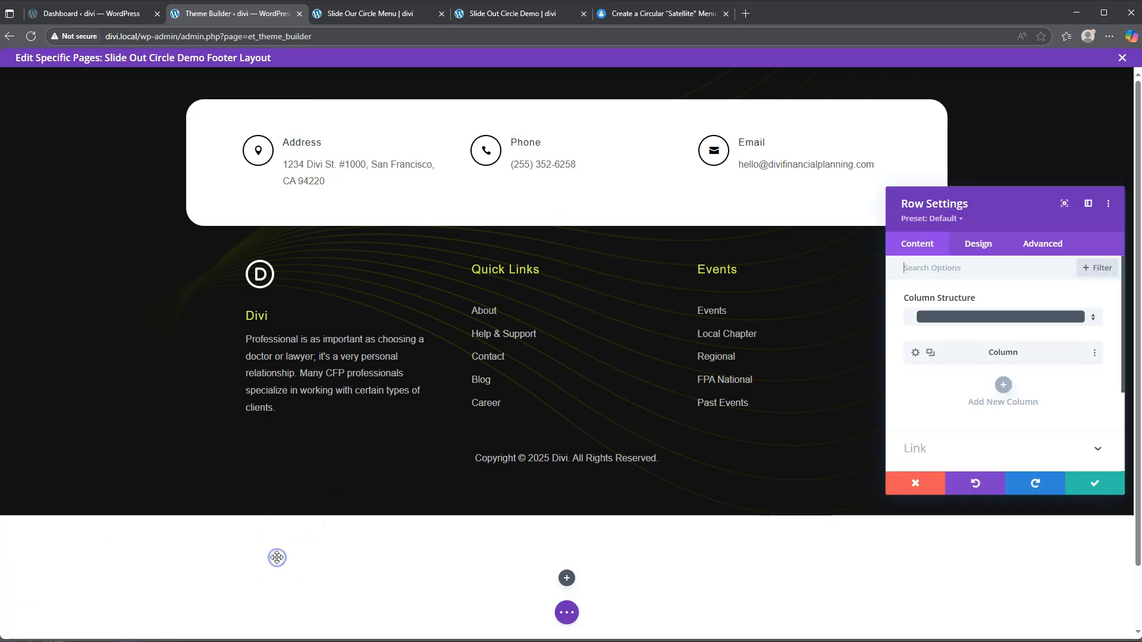
{"action": "left_click", "coordinate": [979, 246]}
{"action": "left_click", "coordinate": [938, 298]}
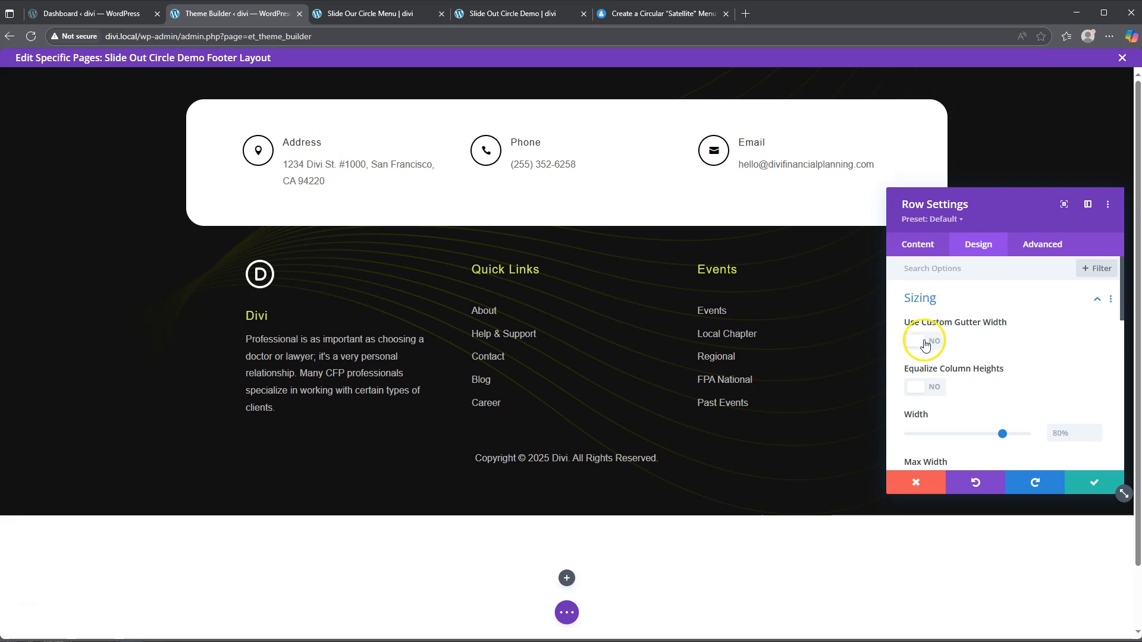
{"action": "left_click", "coordinate": [925, 342]}
{"action": "left_click_drag", "start_coordinate": [987, 388], "coordinate": [913, 389]}
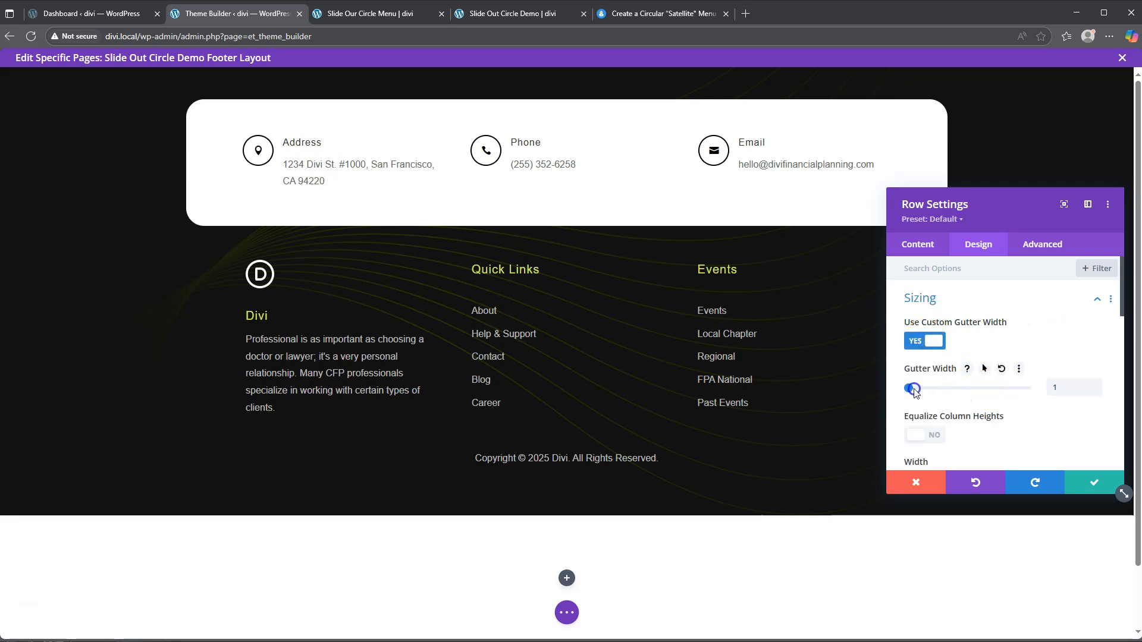
{"action": "scroll", "coordinate": [968, 417], "scroll_direction": "down", "scroll_amount": 2}
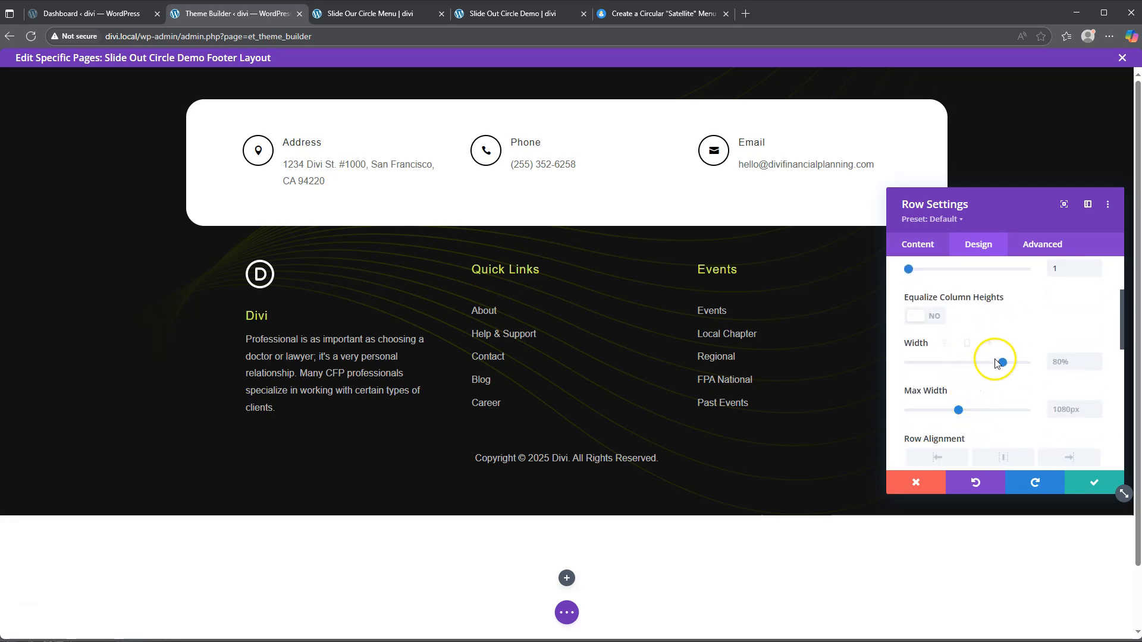
{"action": "left_click_drag", "start_coordinate": [1003, 362], "coordinate": [1055, 364]}
{"action": "left_click", "coordinate": [1022, 364]}
Step: Set the row's max width to 100% and its top padding to 300px
{"action": "left_click", "coordinate": [1064, 409]}
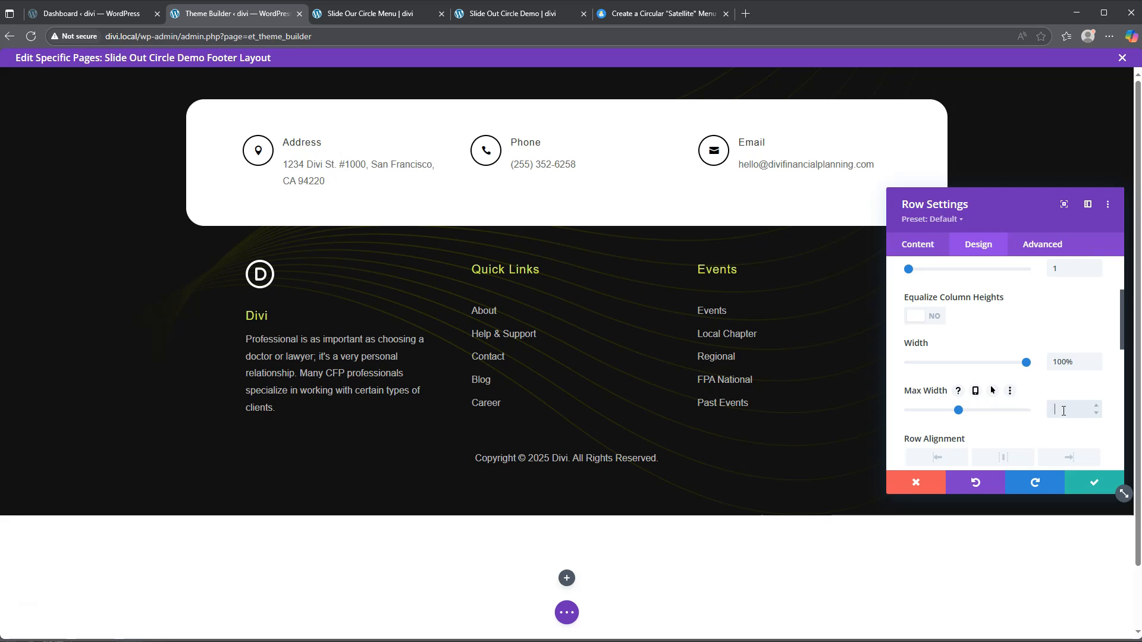
{"action": "left_click", "coordinate": [1080, 359]}
{"action": "left_click", "coordinate": [1011, 365]}
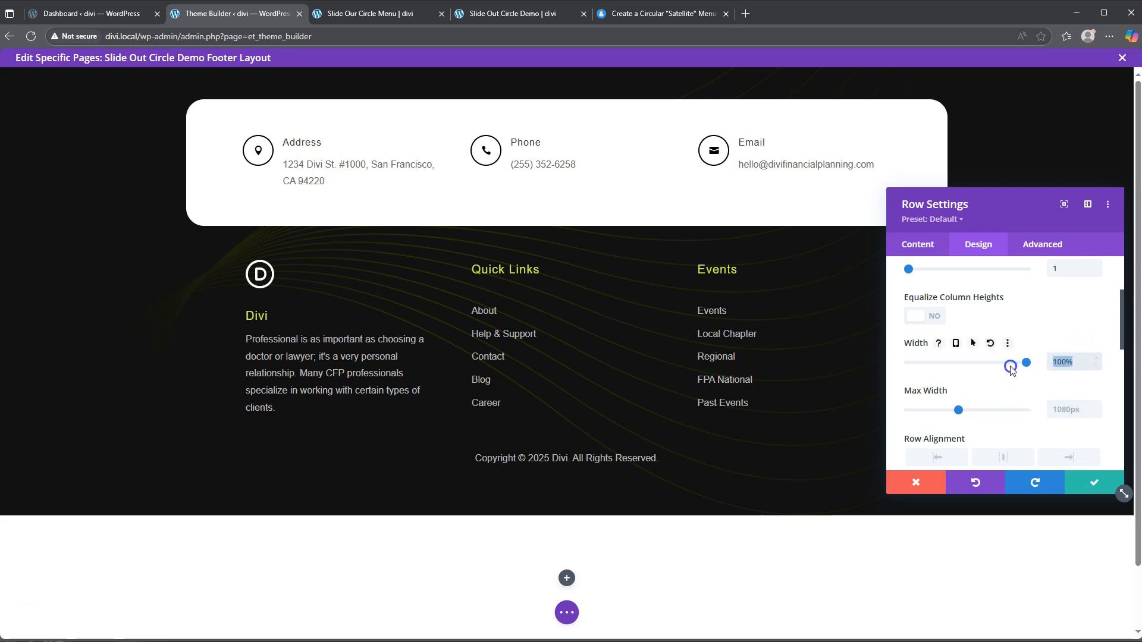
{"action": "left_click", "coordinate": [1063, 411]}
{"action": "type", "text": "100%"}
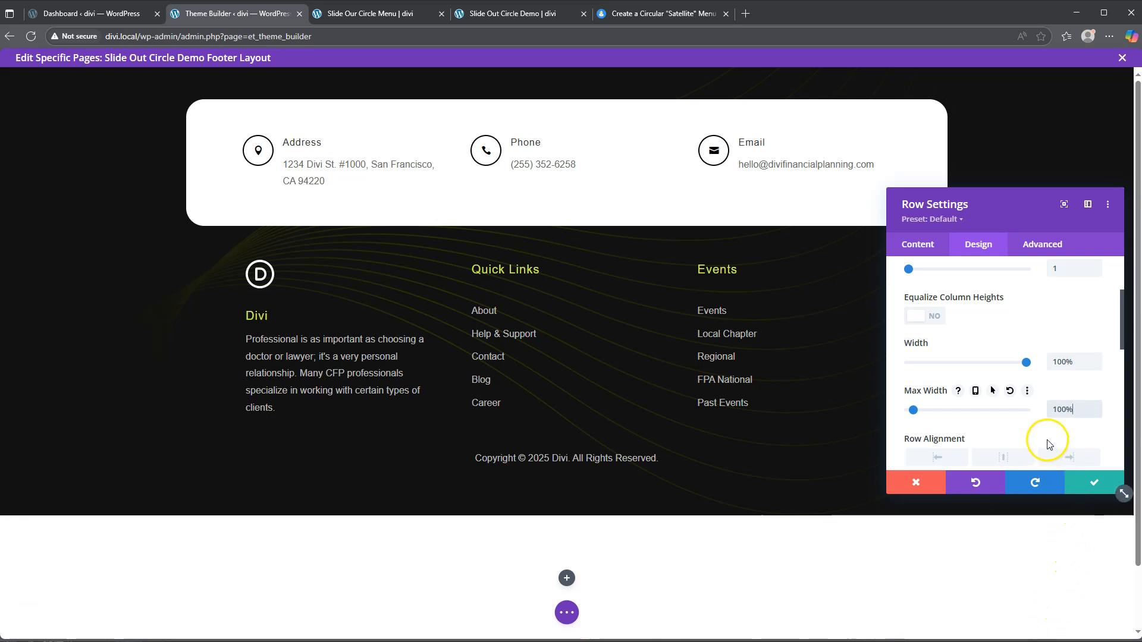
{"action": "scroll", "coordinate": [965, 365], "scroll_direction": "down", "scroll_amount": 4}
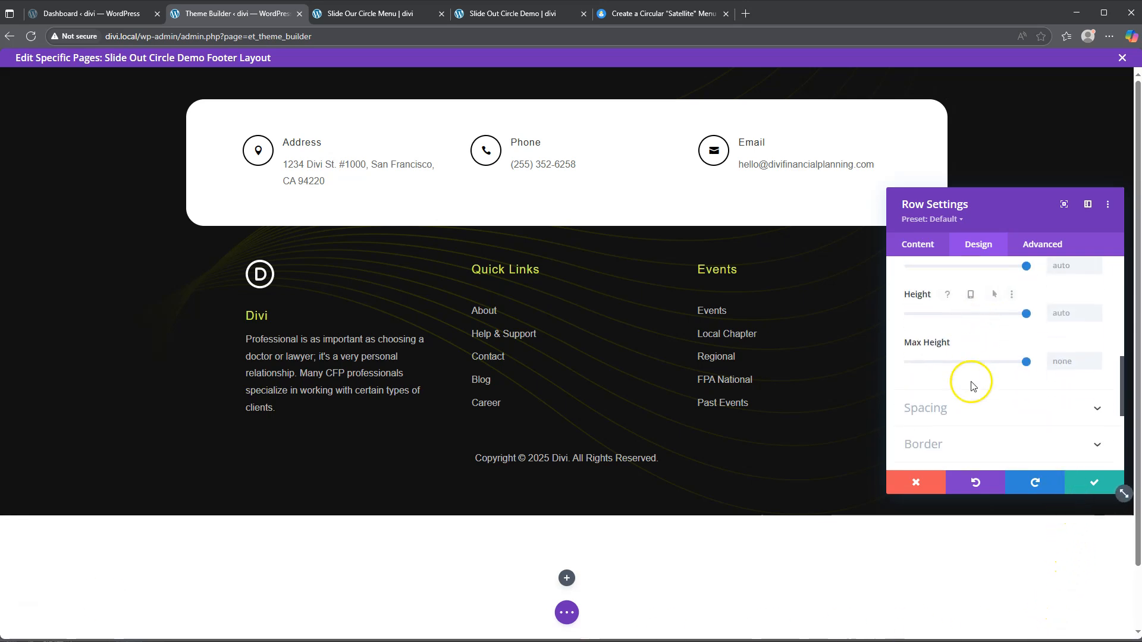
{"action": "left_click", "coordinate": [965, 418]}
{"action": "left_click", "coordinate": [924, 378]}
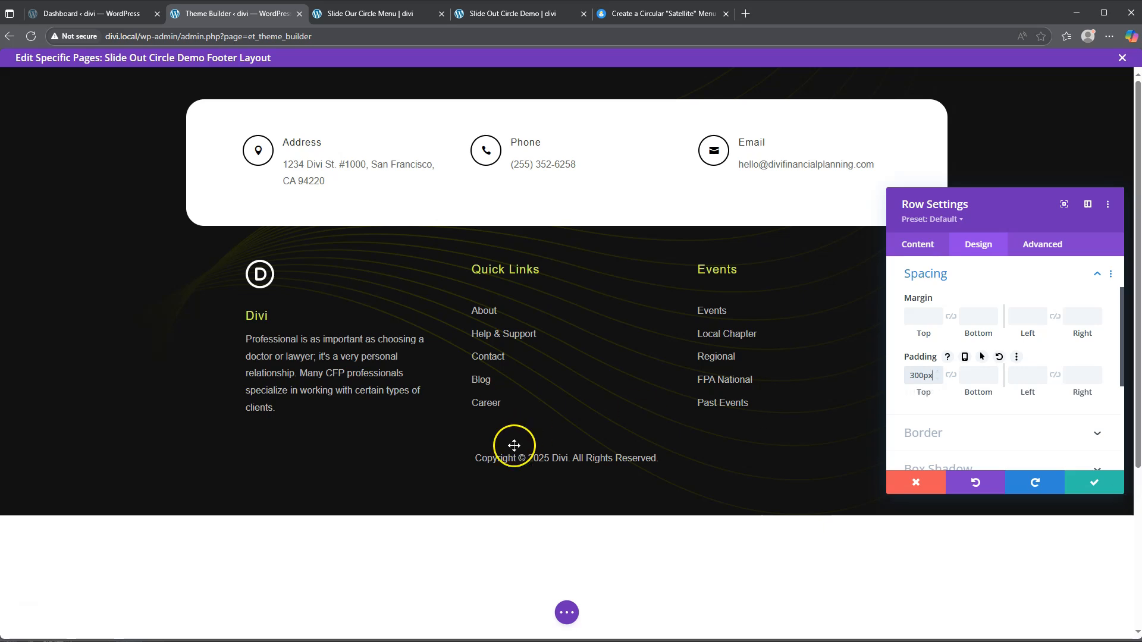
{"action": "scroll", "coordinate": [342, 445], "scroll_direction": "down", "scroll_amount": 4}
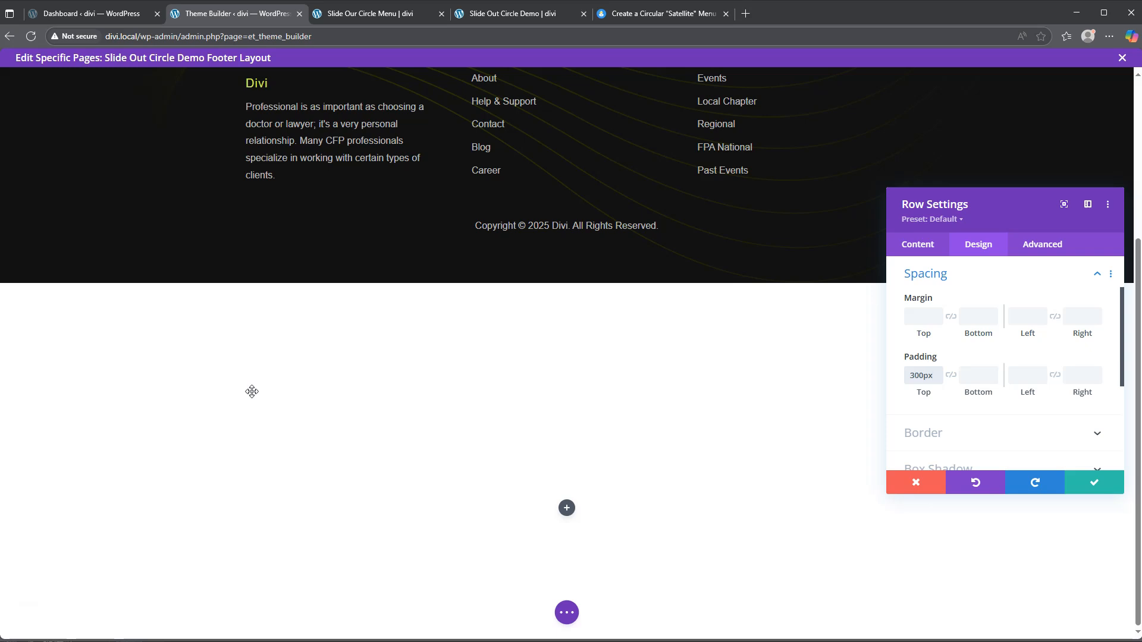
Step: Apply the row settings and insert a Blurb module into the new row
{"action": "left_click", "coordinate": [1097, 483]}
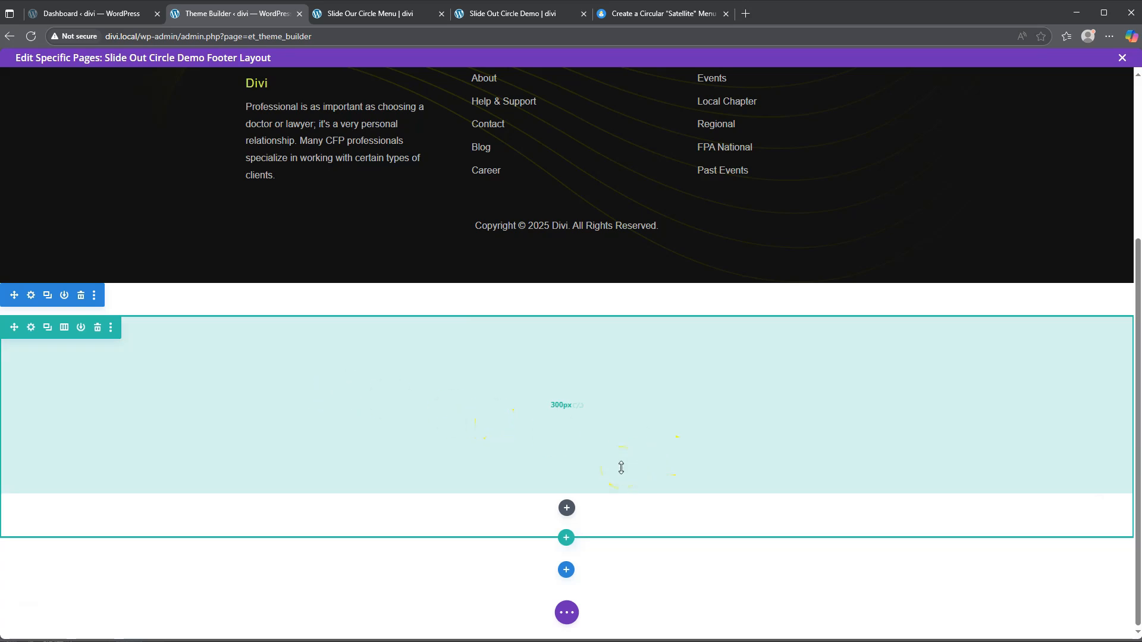
{"action": "left_click", "coordinate": [566, 508]}
{"action": "left_click", "coordinate": [515, 295]}
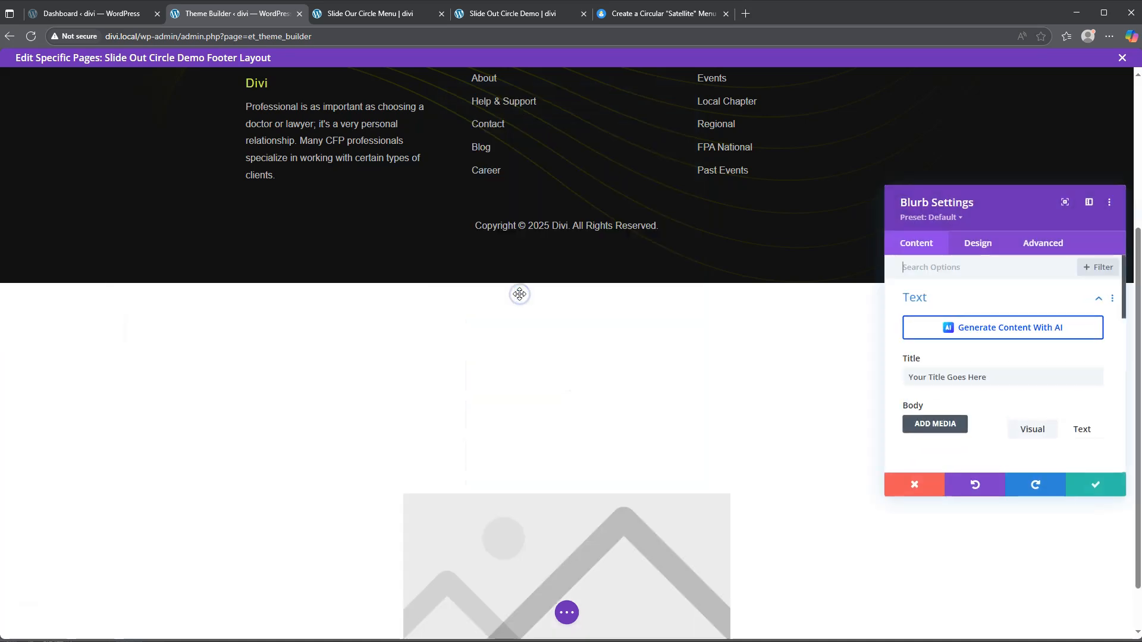
Step: Delete the blurb's default title and placeholder body text
{"action": "left_click_drag", "start_coordinate": [1014, 214], "coordinate": [840, 193]}
{"action": "triple_click", "coordinate": [803, 355]}
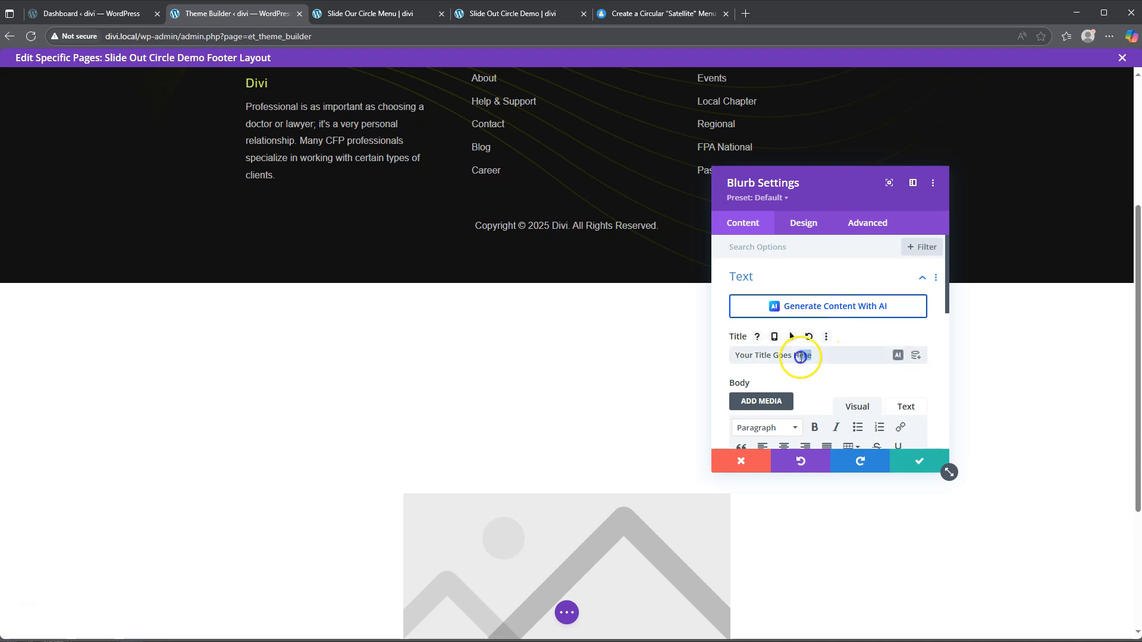
{"action": "key", "text": "BackSpace"}
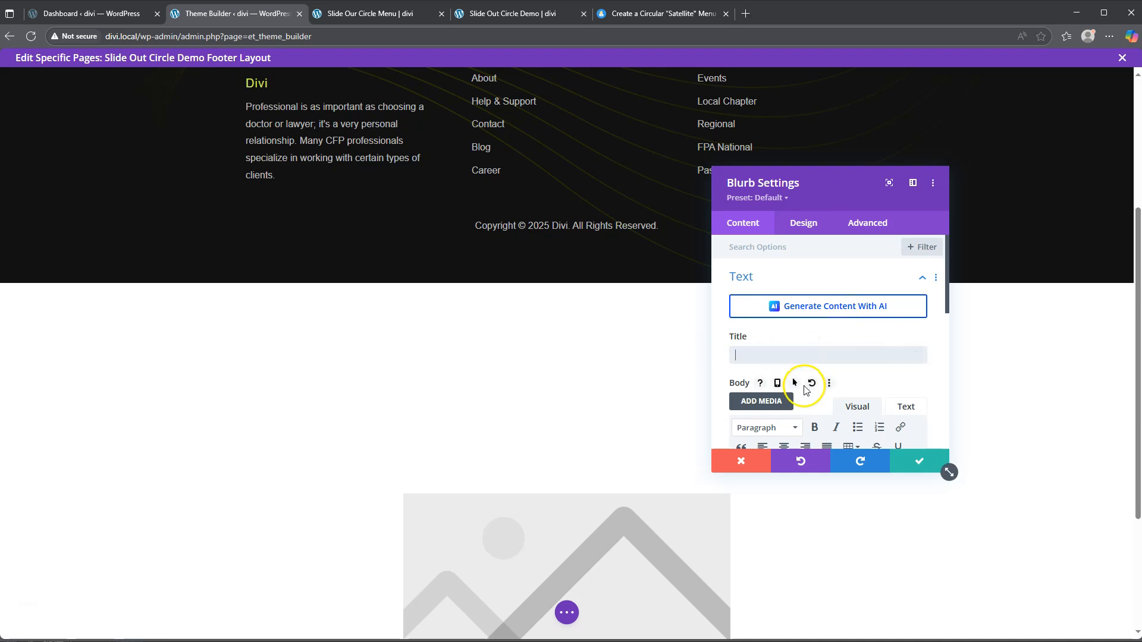
{"action": "scroll", "coordinate": [798, 383], "scroll_direction": "down", "scroll_amount": 3}
{"action": "scroll", "coordinate": [786, 363], "scroll_direction": "down", "scroll_amount": 1}
{"action": "left_click_drag", "start_coordinate": [875, 403], "coordinate": [668, 301]}
{"action": "key", "text": "BackSpace"}
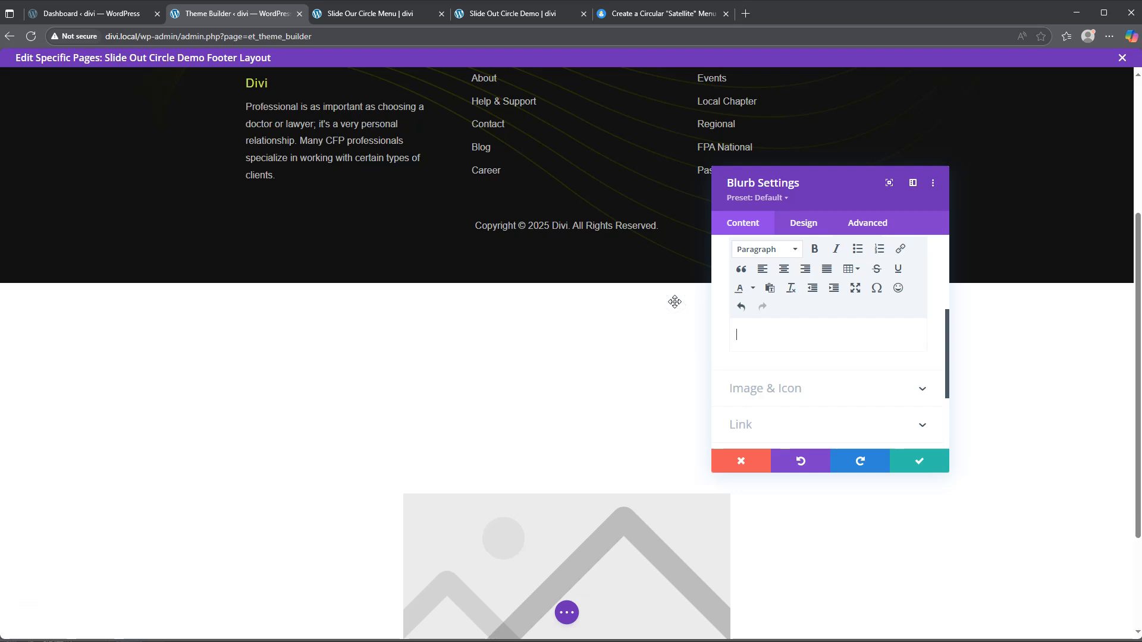
Step: Make the blurb show a hamburger icon instead of an image
{"action": "left_click", "coordinate": [793, 390]}
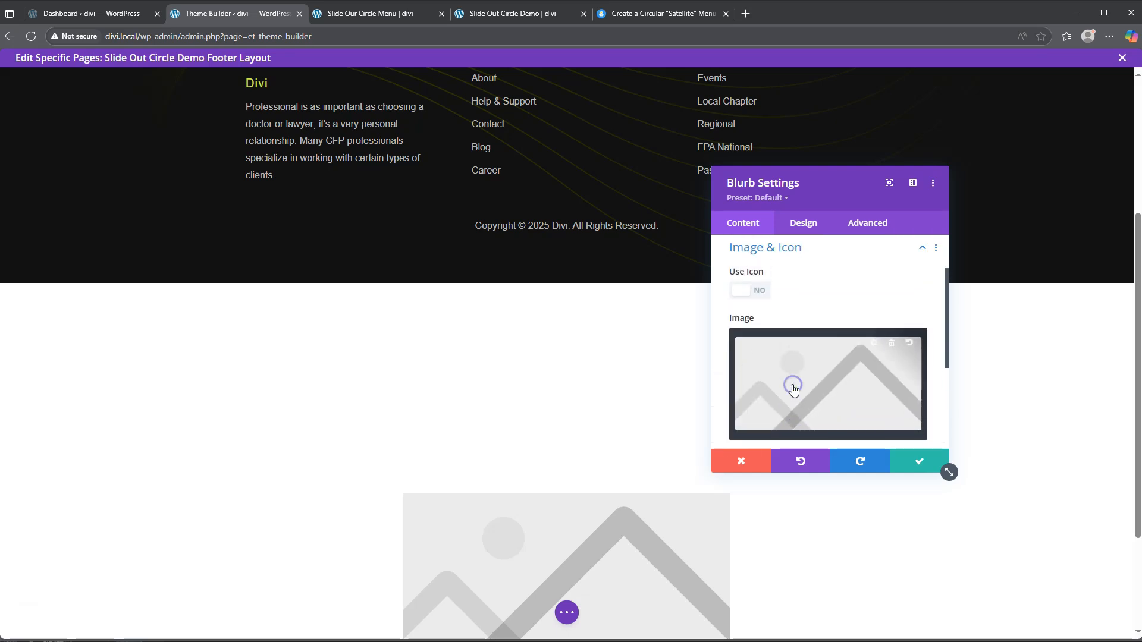
{"action": "left_click", "coordinate": [757, 296]}
{"action": "scroll", "coordinate": [827, 405], "scroll_direction": "down", "scroll_amount": 5}
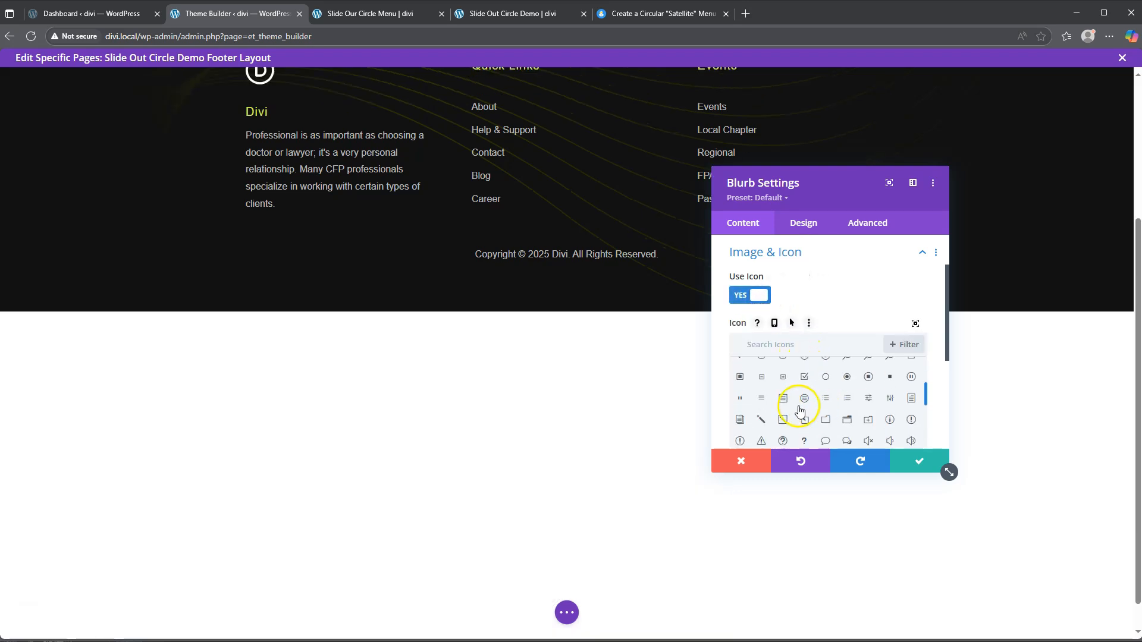
{"action": "left_click", "coordinate": [762, 399]}
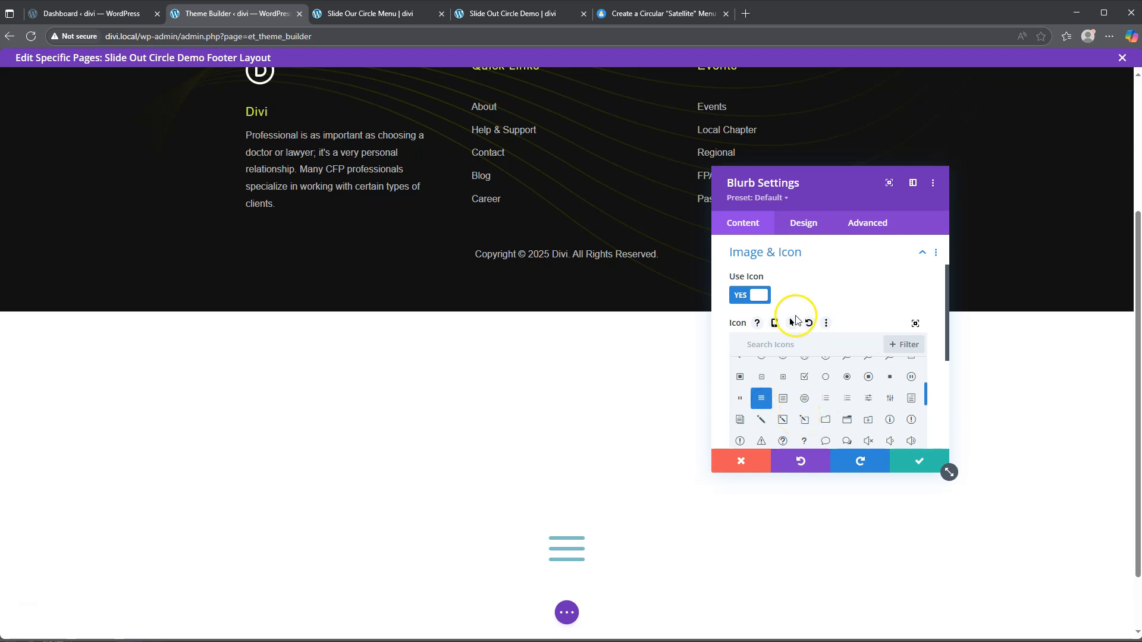
{"action": "left_click", "coordinate": [802, 225]}
{"action": "left_click", "coordinate": [794, 290]}
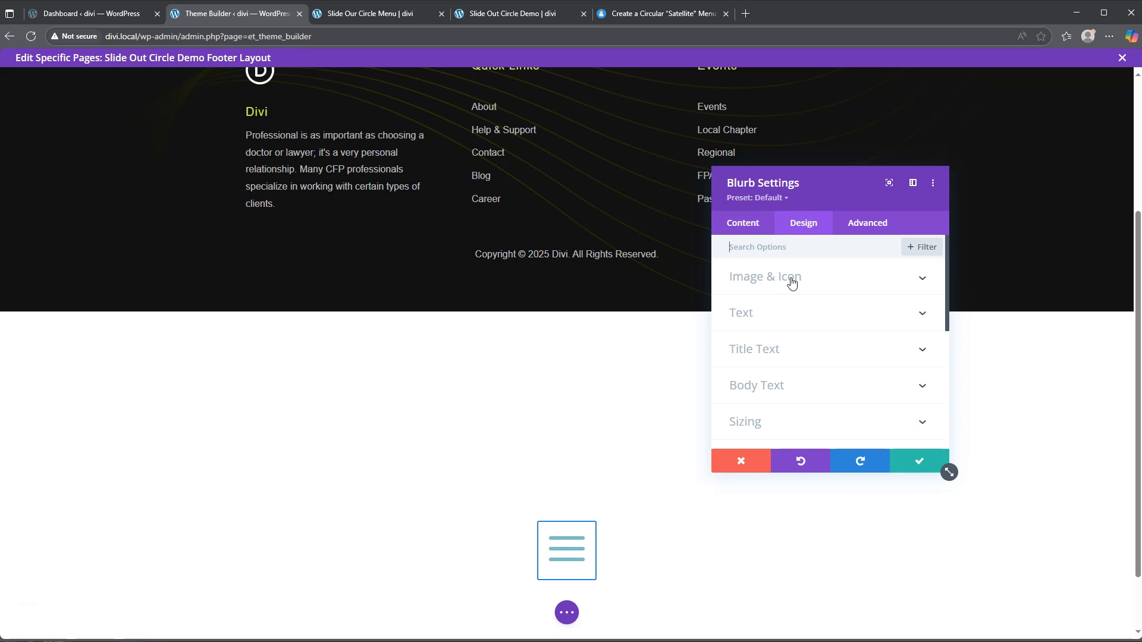
Step: Set the icon colour to #121212 on a yellow icon background
{"action": "left_click", "coordinate": [791, 279]}
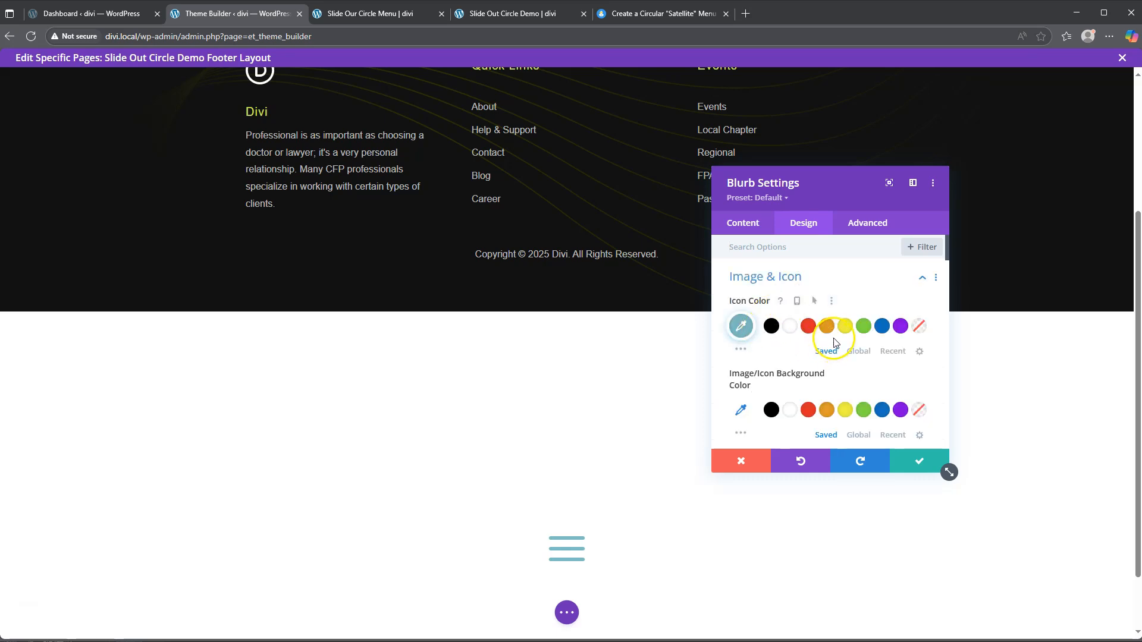
{"action": "left_click", "coordinate": [741, 326]}
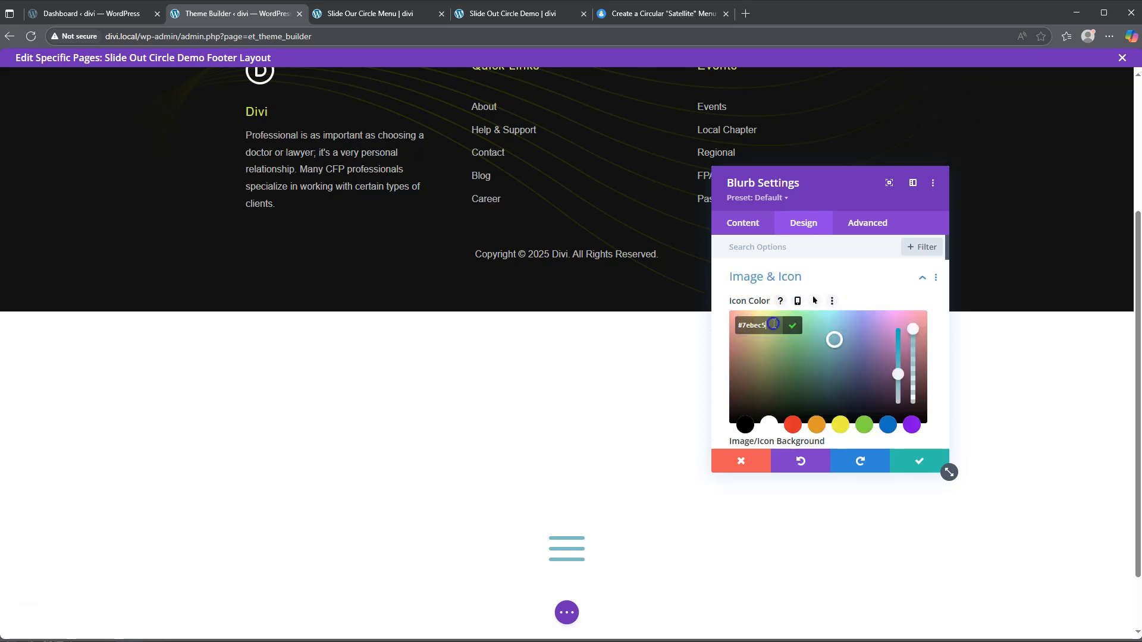
{"action": "type", "text": "121212"}
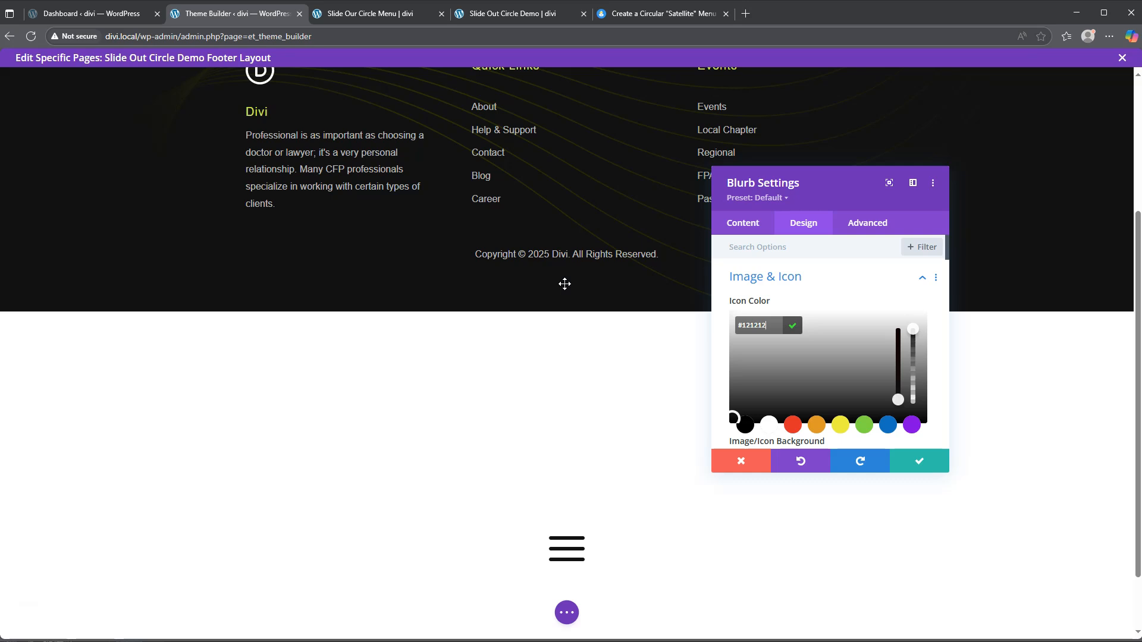
{"action": "scroll", "coordinate": [812, 356], "scroll_direction": "down", "scroll_amount": 2}
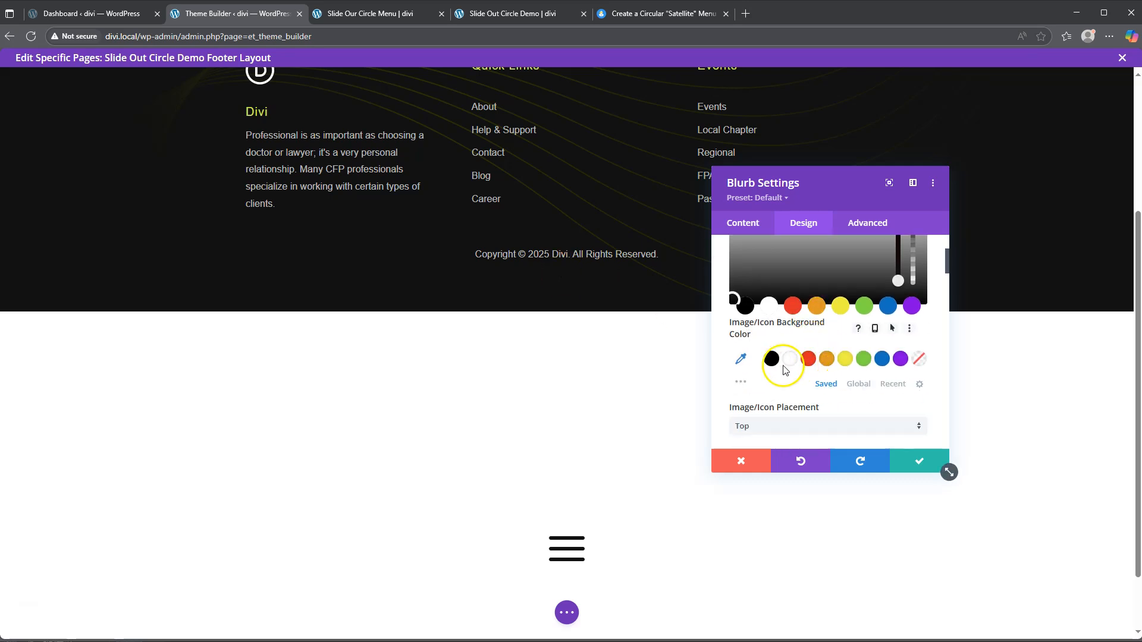
{"action": "left_click", "coordinate": [845, 360]}
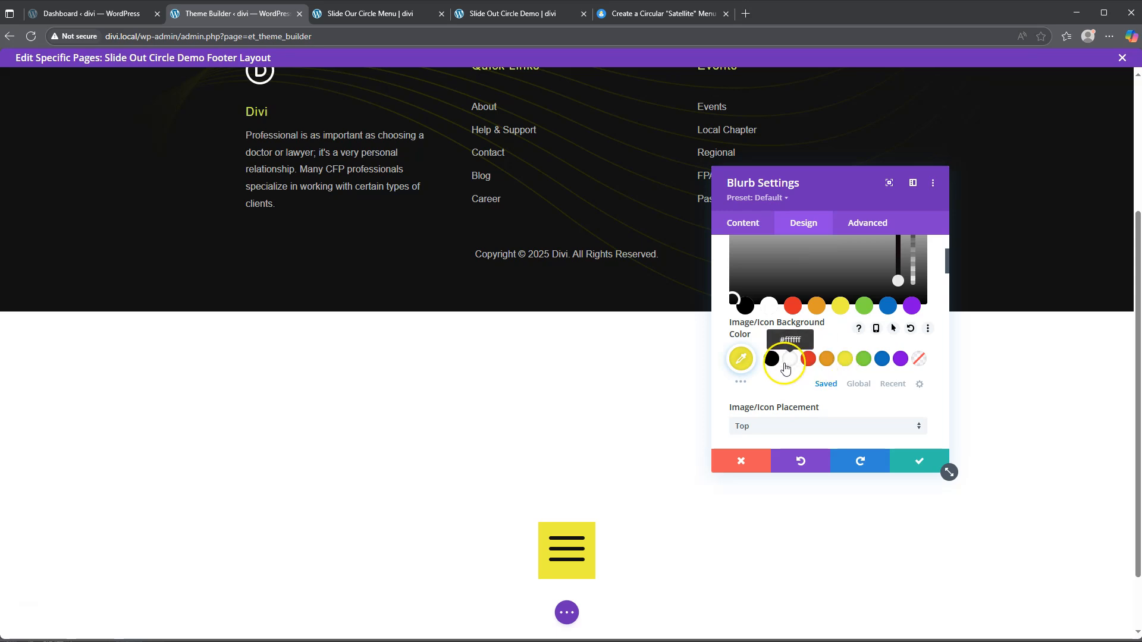
Step: Set the icon width to 25px and give it a 2px yellow border
{"action": "scroll", "coordinate": [784, 366], "scroll_direction": "down", "scroll_amount": 1}
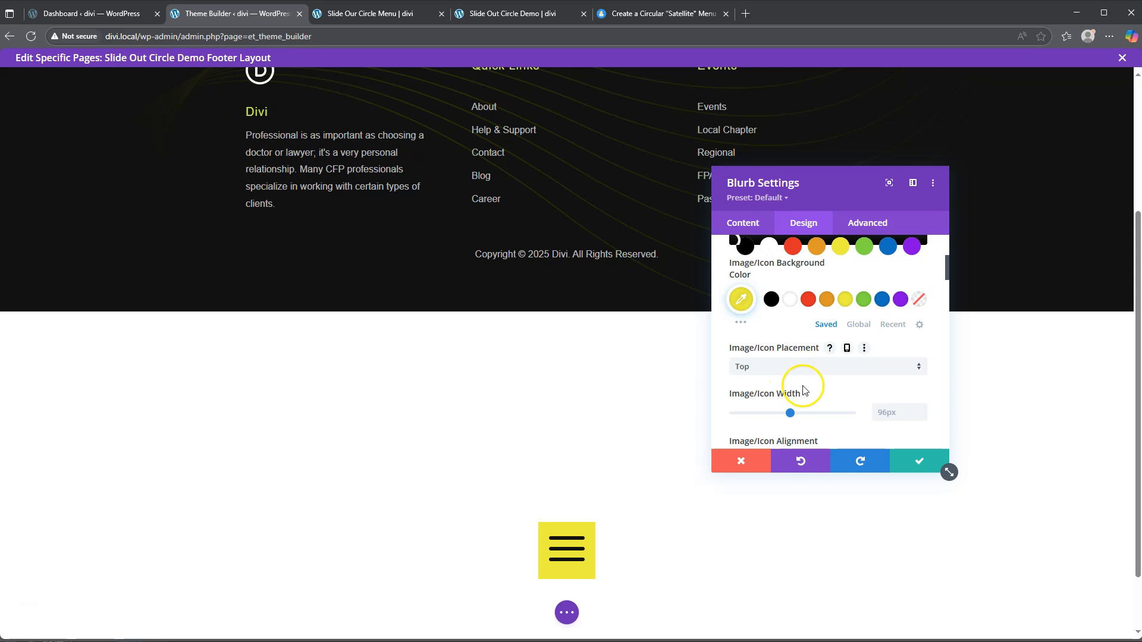
{"action": "scroll", "coordinate": [893, 413], "scroll_direction": "down", "scroll_amount": 1}
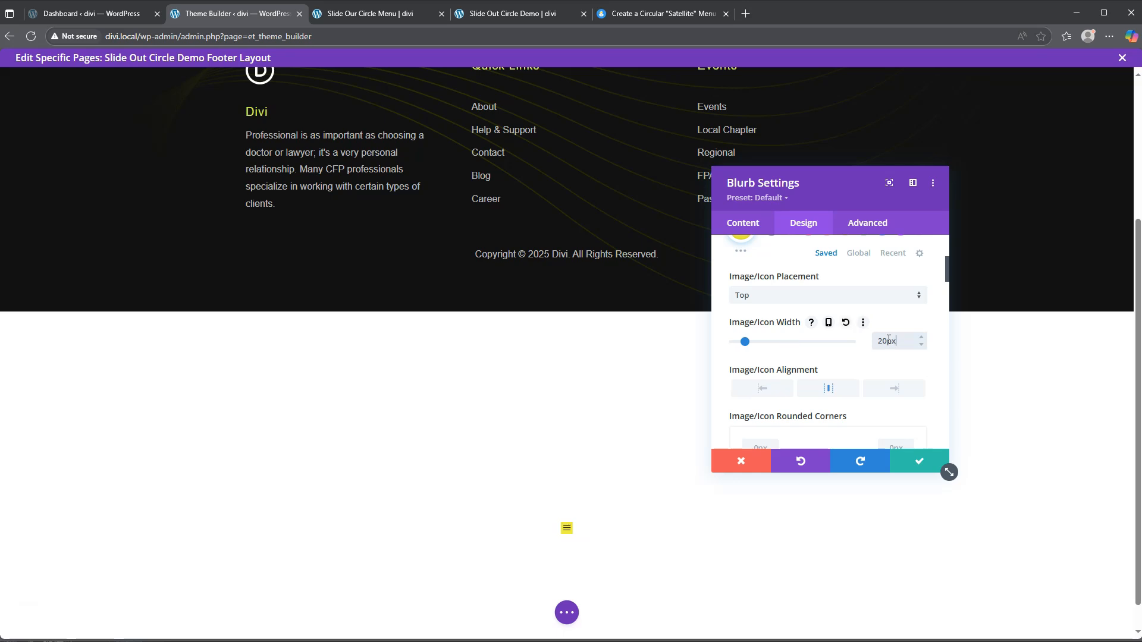
{"action": "left_click", "coordinate": [888, 340]}
{"action": "scroll", "coordinate": [823, 339], "scroll_direction": "down", "scroll_amount": 2}
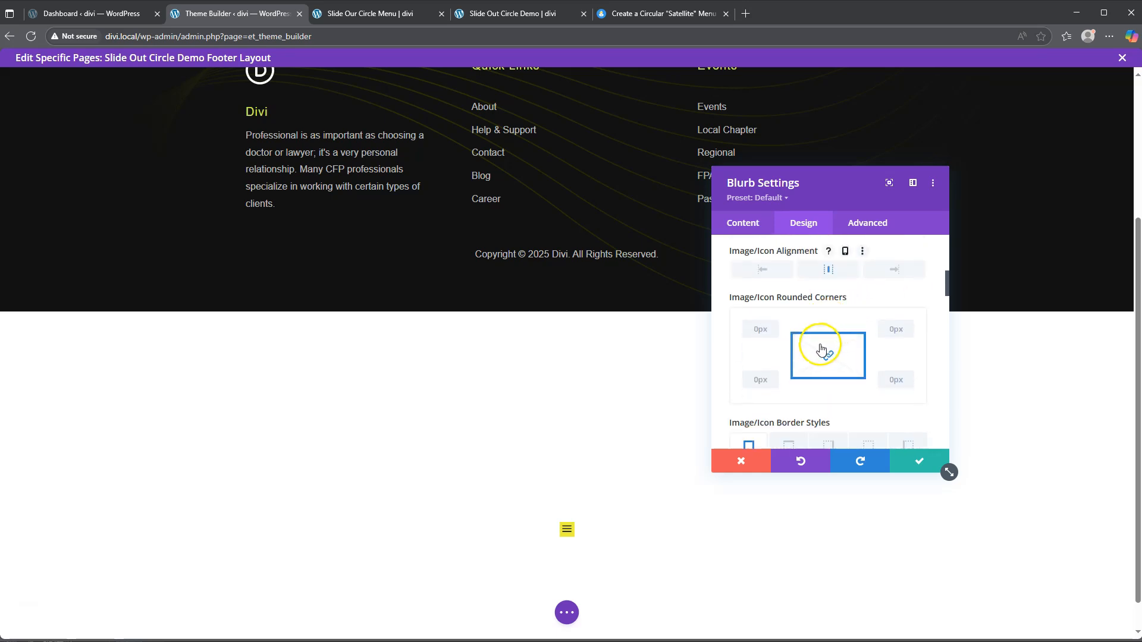
{"action": "scroll", "coordinate": [783, 373], "scroll_direction": "down", "scroll_amount": 2}
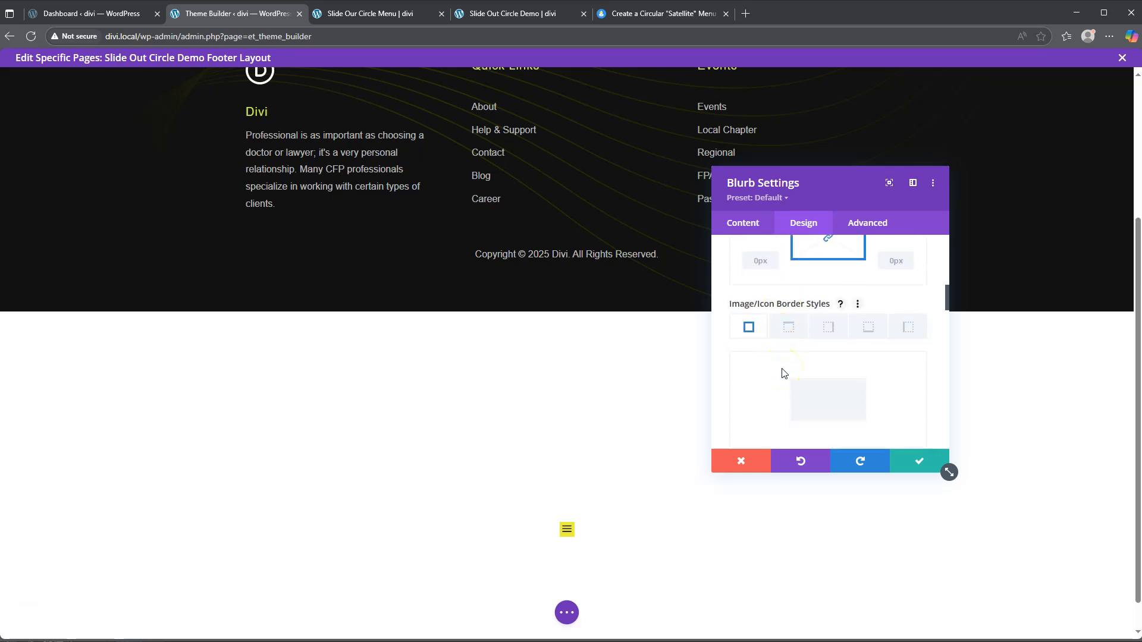
{"action": "scroll", "coordinate": [782, 372], "scroll_direction": "down", "scroll_amount": 2}
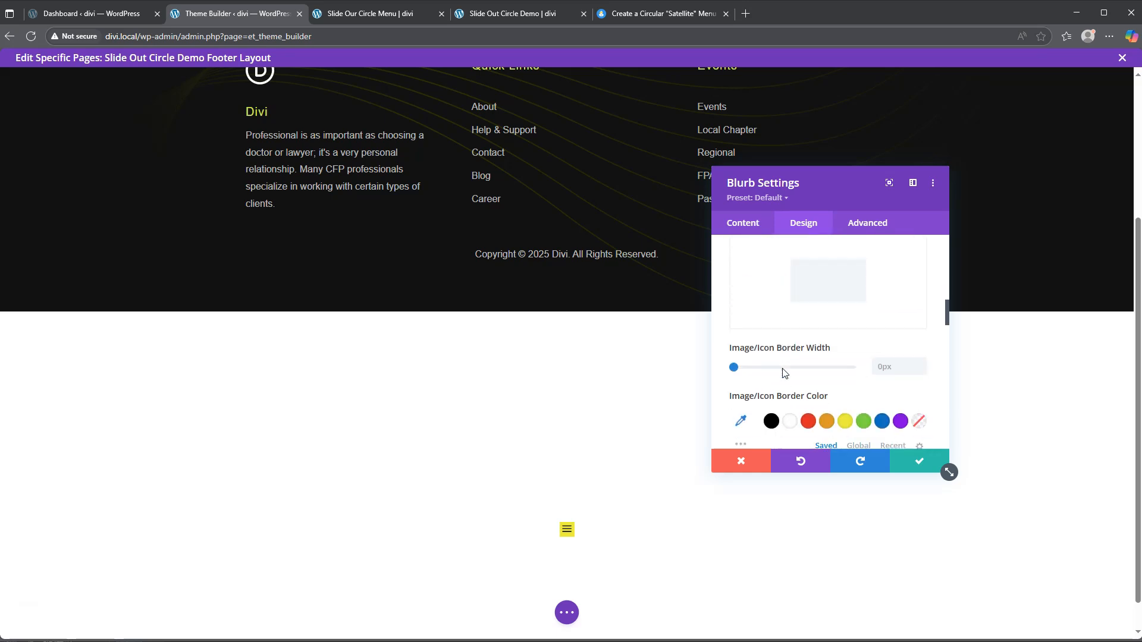
{"action": "left_click", "coordinate": [846, 420]}
{"action": "left_click_drag", "start_coordinate": [733, 366], "coordinate": [740, 371]}
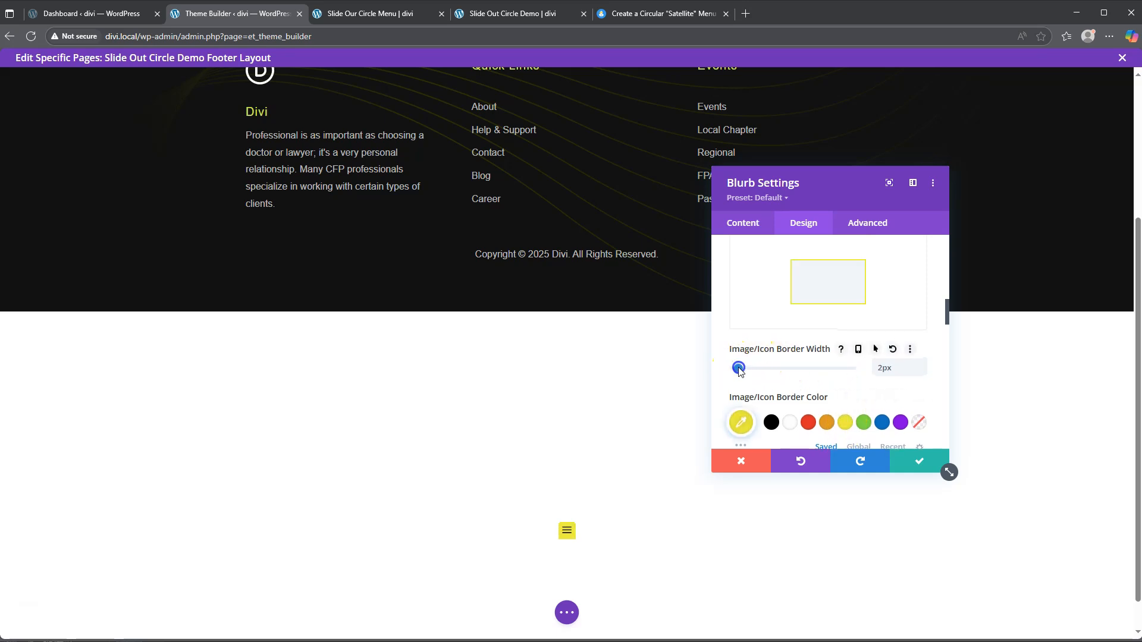
Step: Round the icon's corners to 50% so the badge becomes a circle
{"action": "scroll", "coordinate": [750, 372], "scroll_direction": "down", "scroll_amount": 5}
{"action": "left_click", "coordinate": [765, 385]}
{"action": "left_click", "coordinate": [761, 391]}
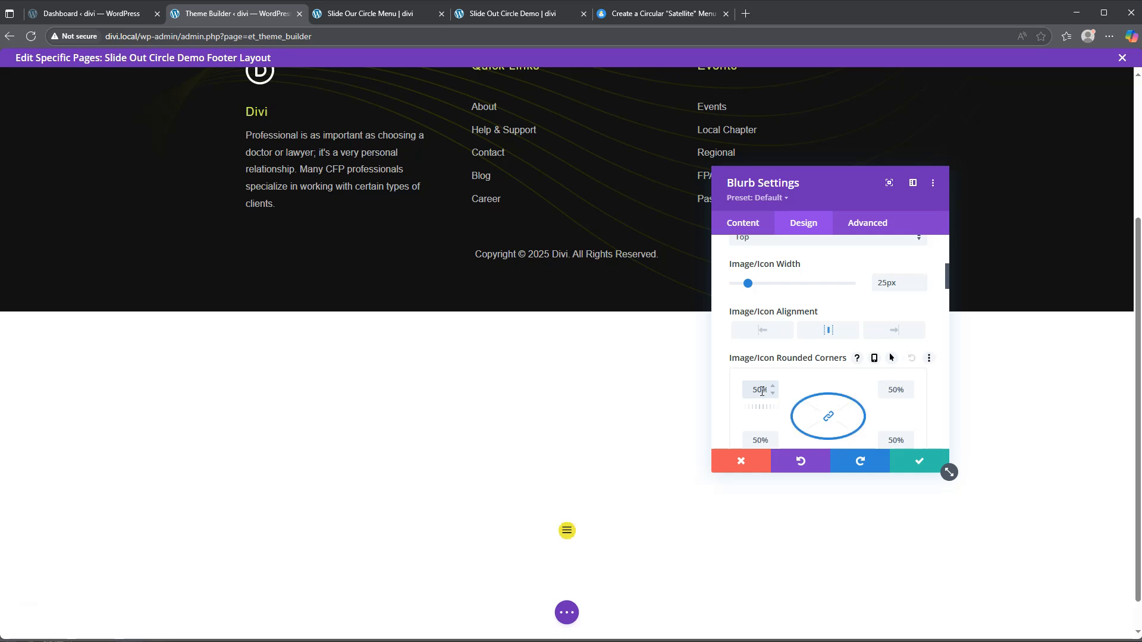
{"action": "scroll", "coordinate": [790, 387], "scroll_direction": "down", "scroll_amount": 4}
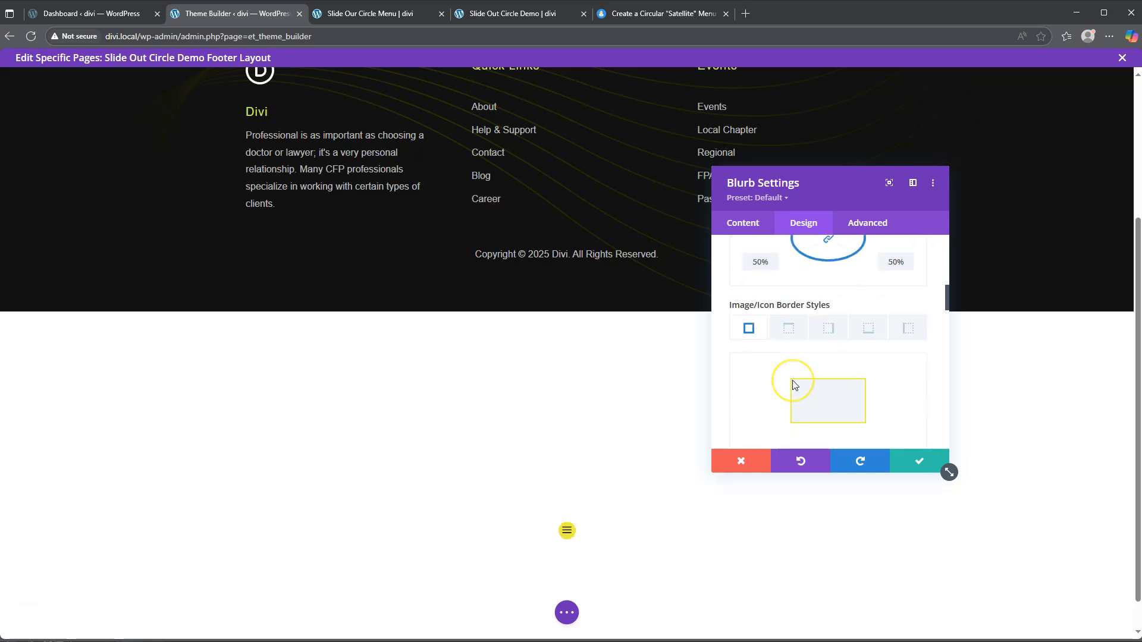
{"action": "scroll", "coordinate": [792, 386], "scroll_direction": "down", "scroll_amount": 4}
Step: Set the icon padding to 25px on all sides, linking top/bottom and left/right
{"action": "left_click", "coordinate": [750, 357]}
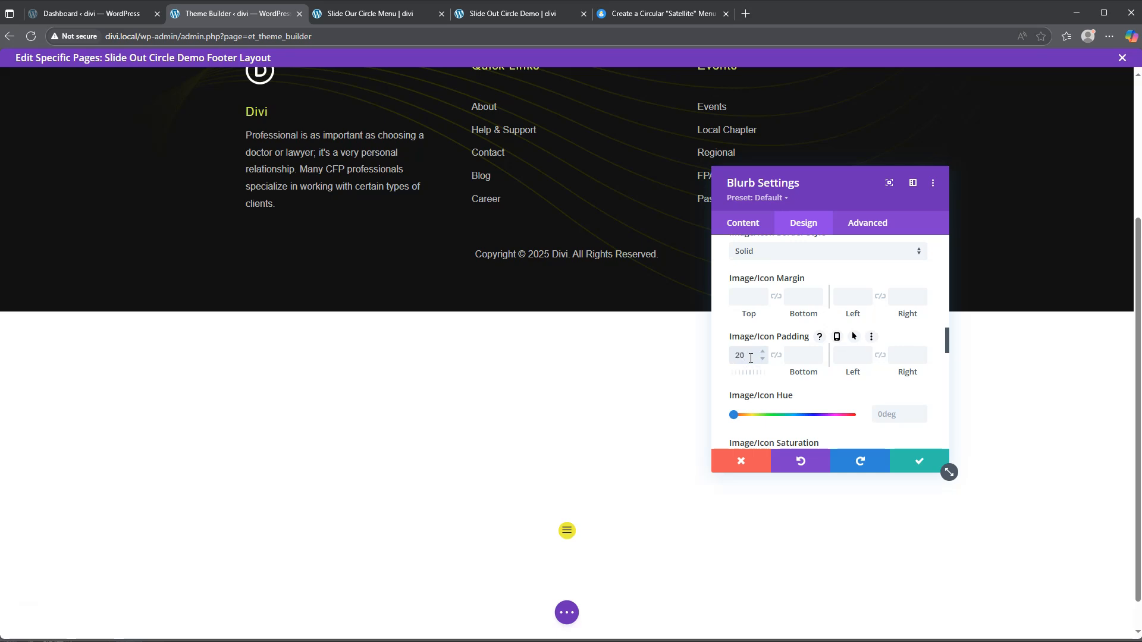
{"action": "left_click", "coordinate": [776, 355]}
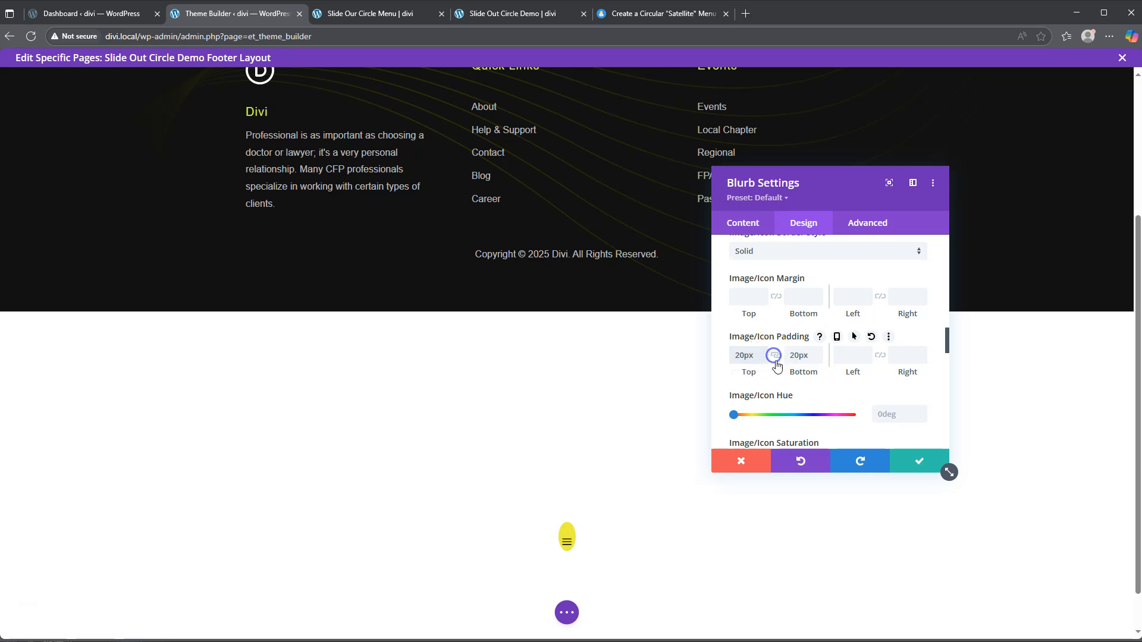
{"action": "left_click", "coordinate": [852, 357]}
{"action": "type", "text": "20"}
{"action": "left_click", "coordinate": [880, 357]}
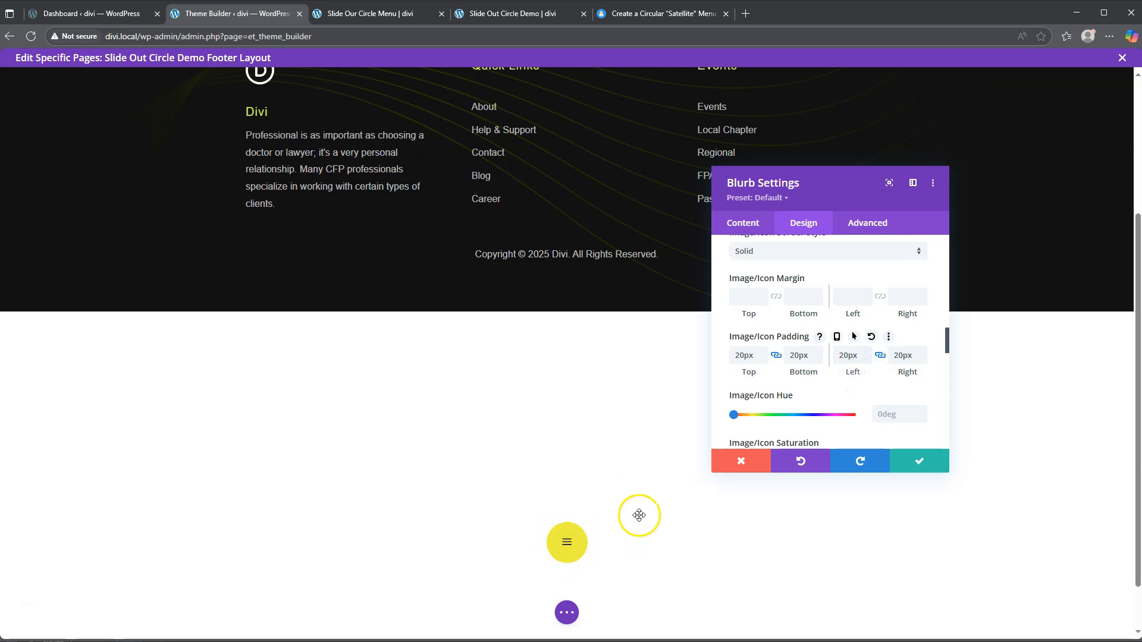
{"action": "left_click", "coordinate": [744, 357]}
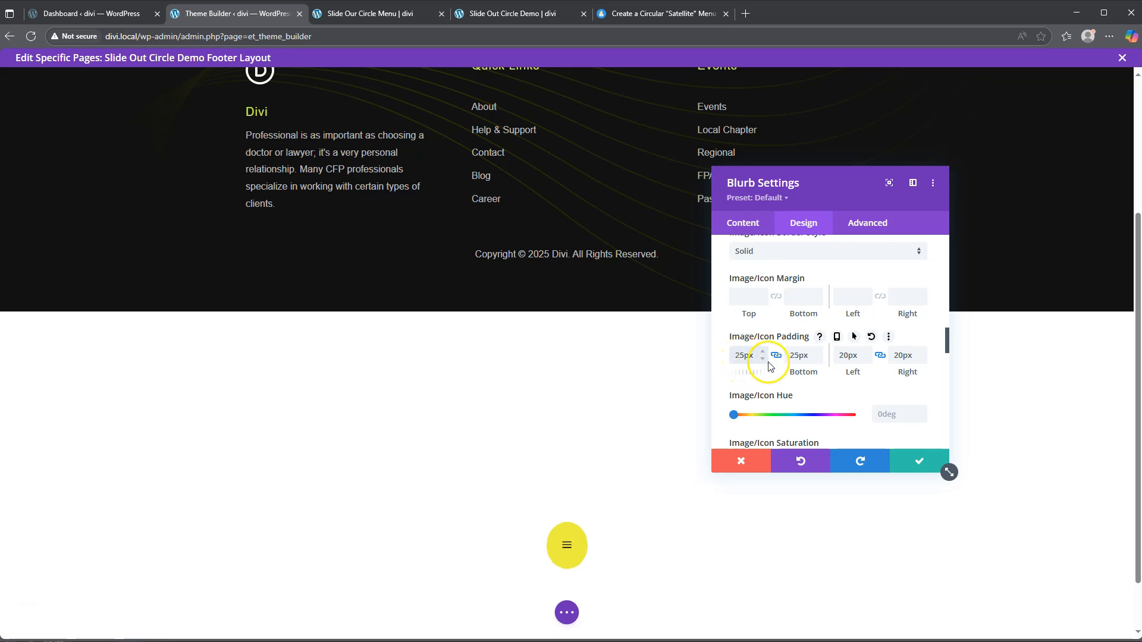
{"action": "left_click", "coordinate": [848, 354]}
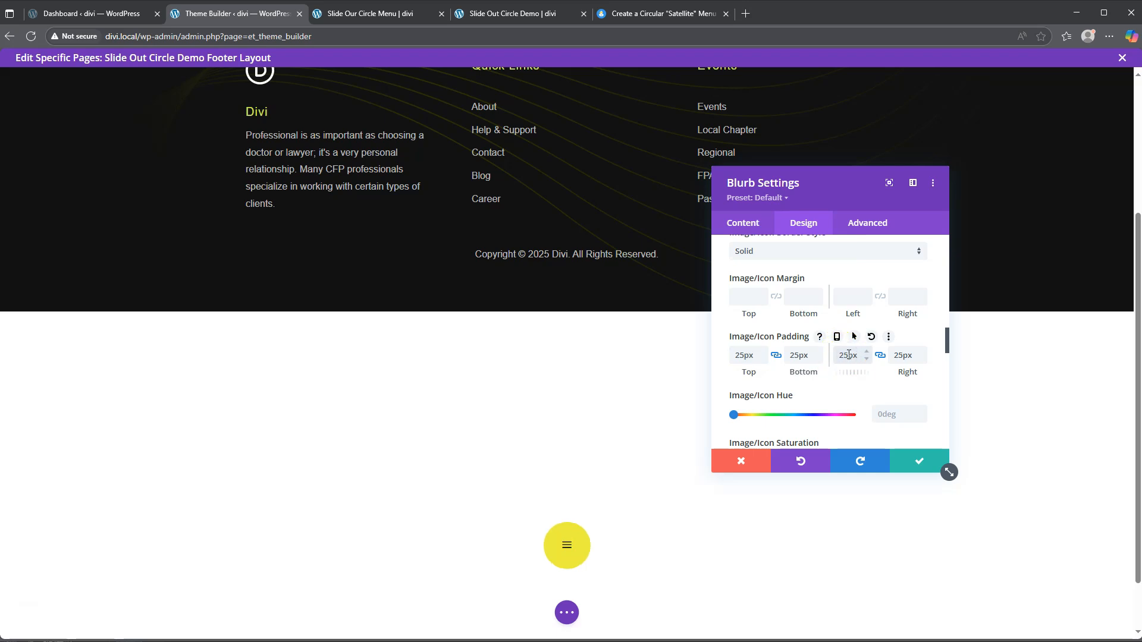
{"action": "left_click", "coordinate": [838, 363]}
Step: Clear the icon margin fields, leaving only a 0px bottom margin
{"action": "left_click", "coordinate": [746, 296]}
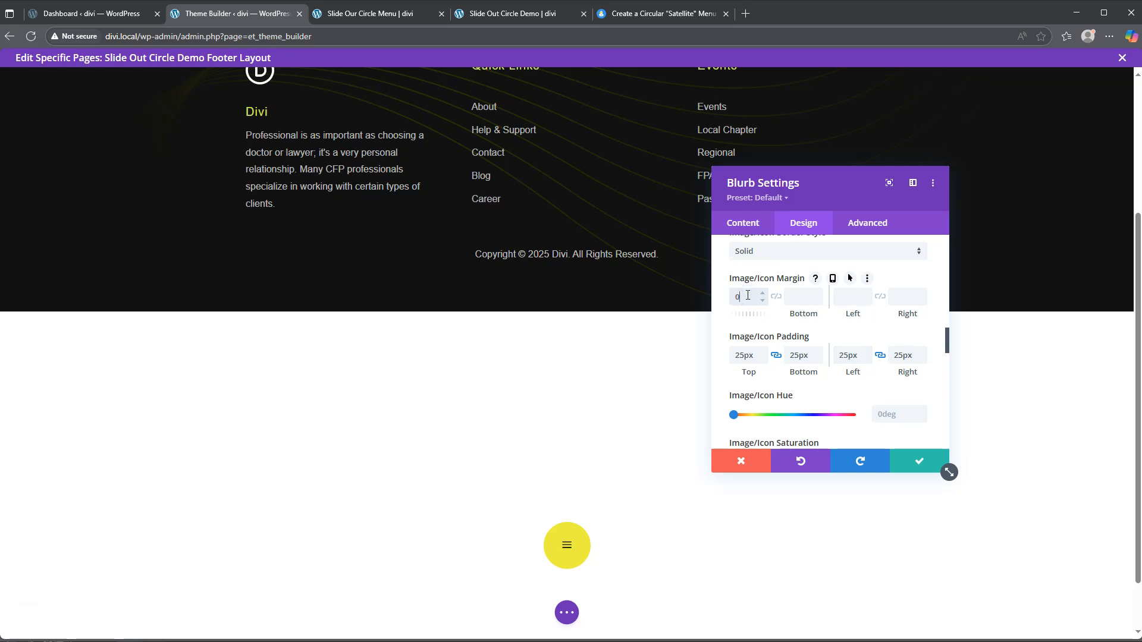
{"action": "left_click", "coordinate": [776, 296]}
{"action": "left_click", "coordinate": [849, 297]}
{"action": "type", "text": "0"}
{"action": "left_click", "coordinate": [877, 301]}
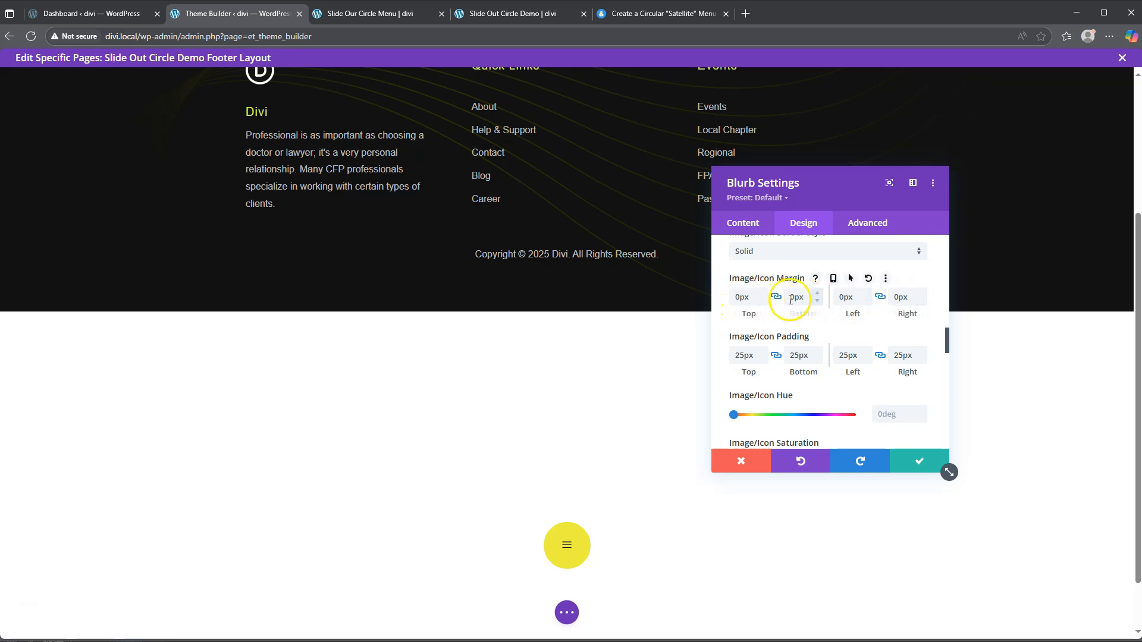
{"action": "left_click_drag", "start_coordinate": [754, 297], "coordinate": [705, 295]}
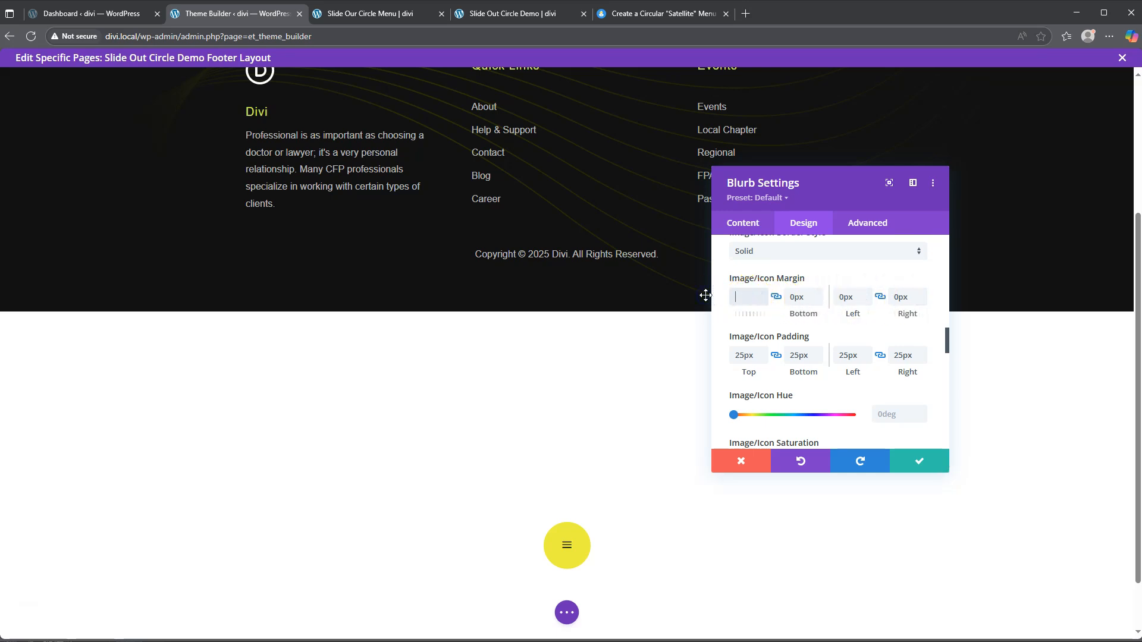
{"action": "key", "text": "BackSpace"}
{"action": "left_click_drag", "start_coordinate": [839, 298], "coordinate": [923, 301]}
{"action": "left_click", "coordinate": [774, 297]}
{"action": "left_click", "coordinate": [798, 297]}
{"action": "left_click", "coordinate": [799, 296]}
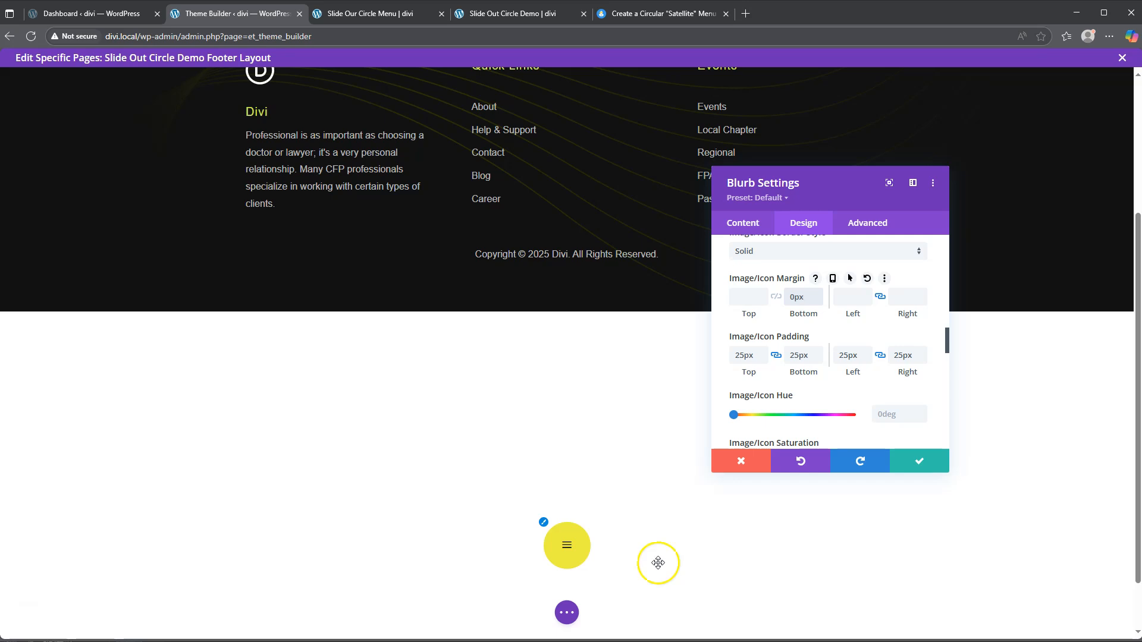
Step: Set the blurb's Image/Icon Animation to No Animation
{"action": "scroll", "coordinate": [806, 387], "scroll_direction": "down", "scroll_amount": 3}
{"action": "scroll", "coordinate": [809, 381], "scroll_direction": "down", "scroll_amount": 6}
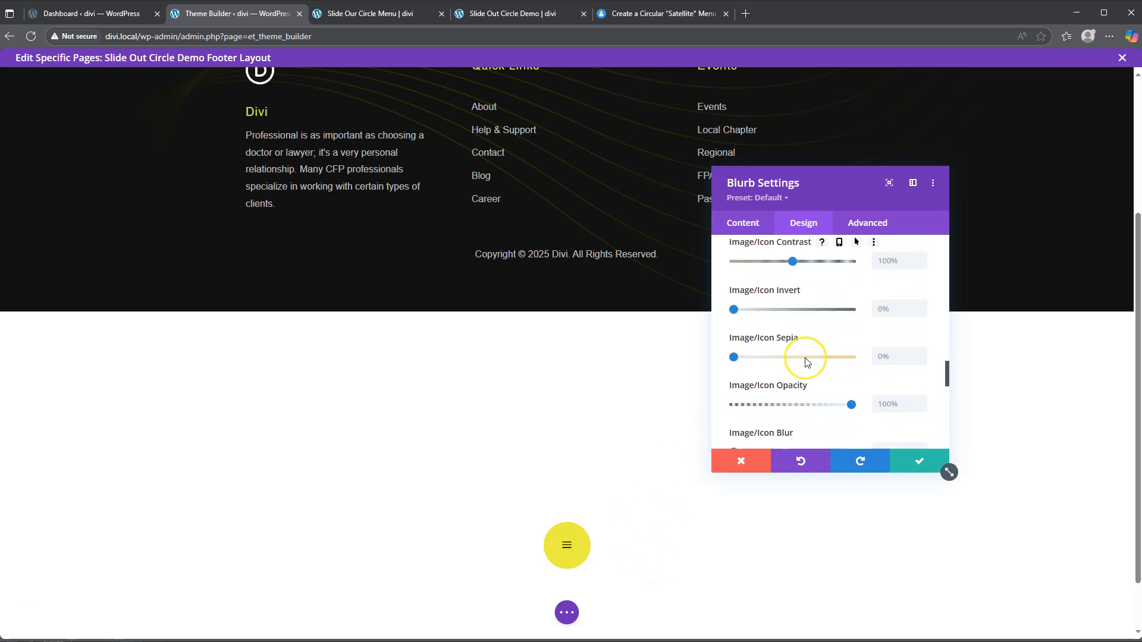
{"action": "scroll", "coordinate": [807, 364], "scroll_direction": "down", "scroll_amount": 4}
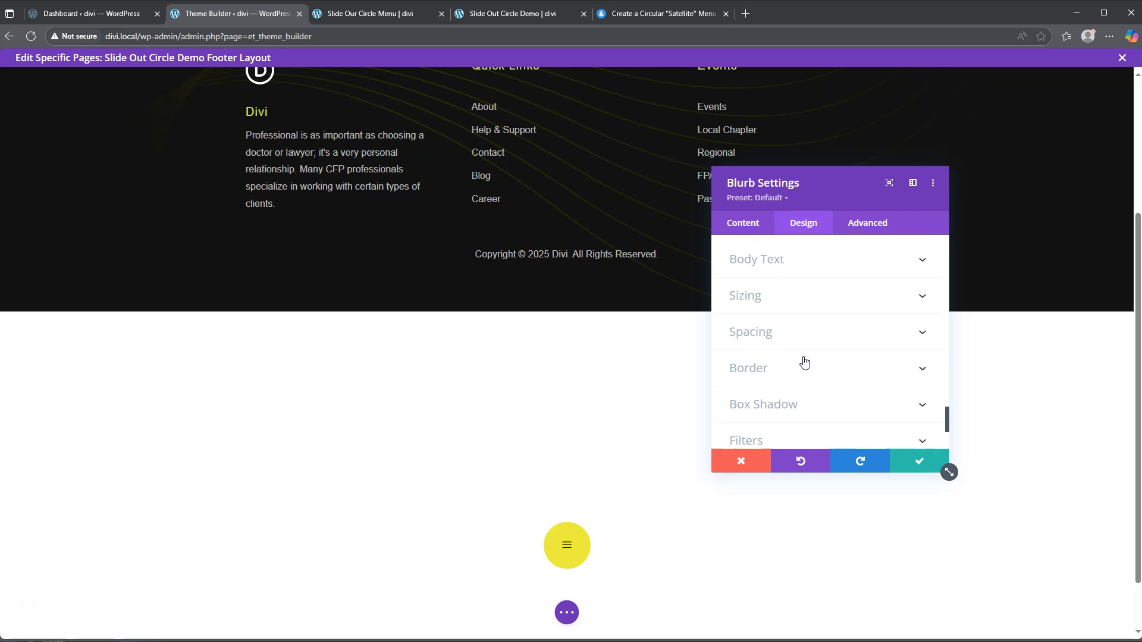
{"action": "left_click", "coordinate": [785, 396]}
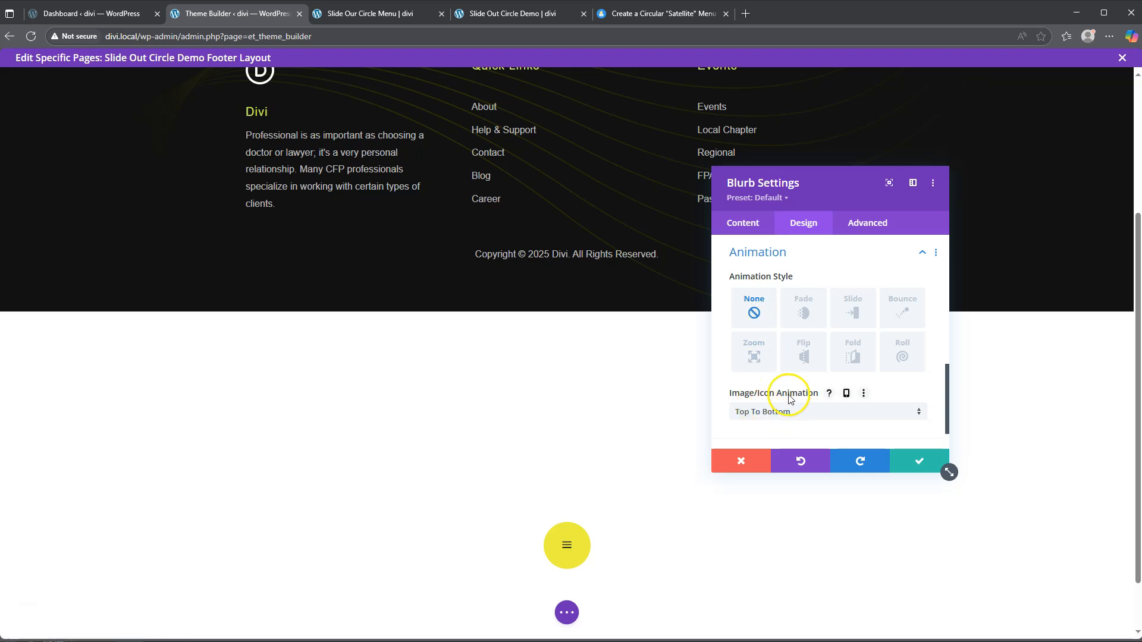
{"action": "left_click", "coordinate": [783, 417]}
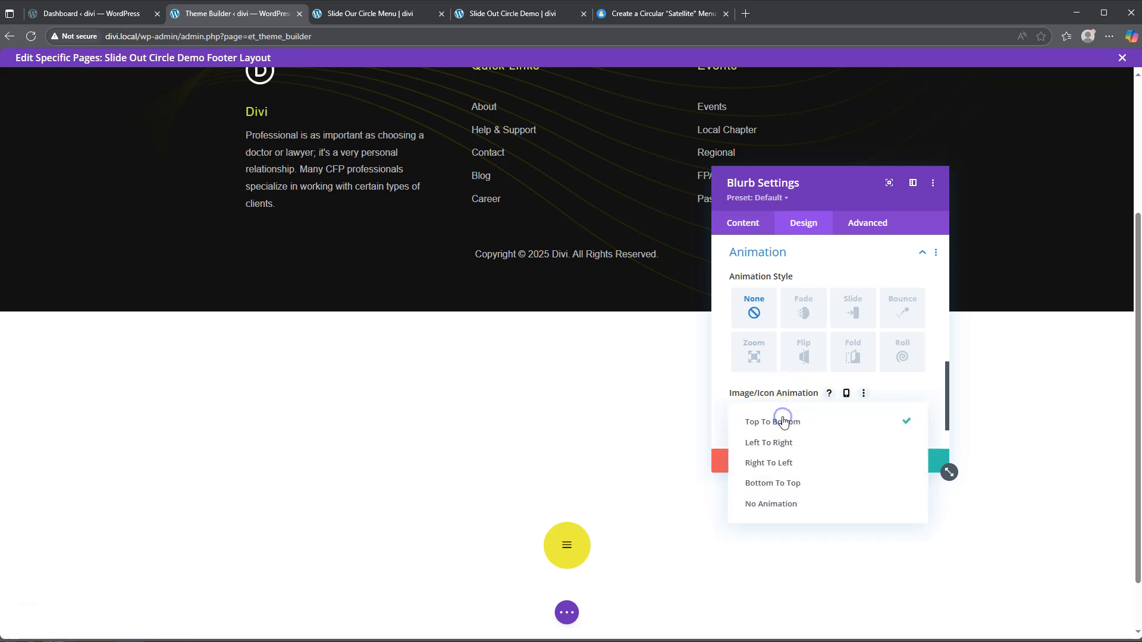
{"action": "left_click", "coordinate": [777, 504]}
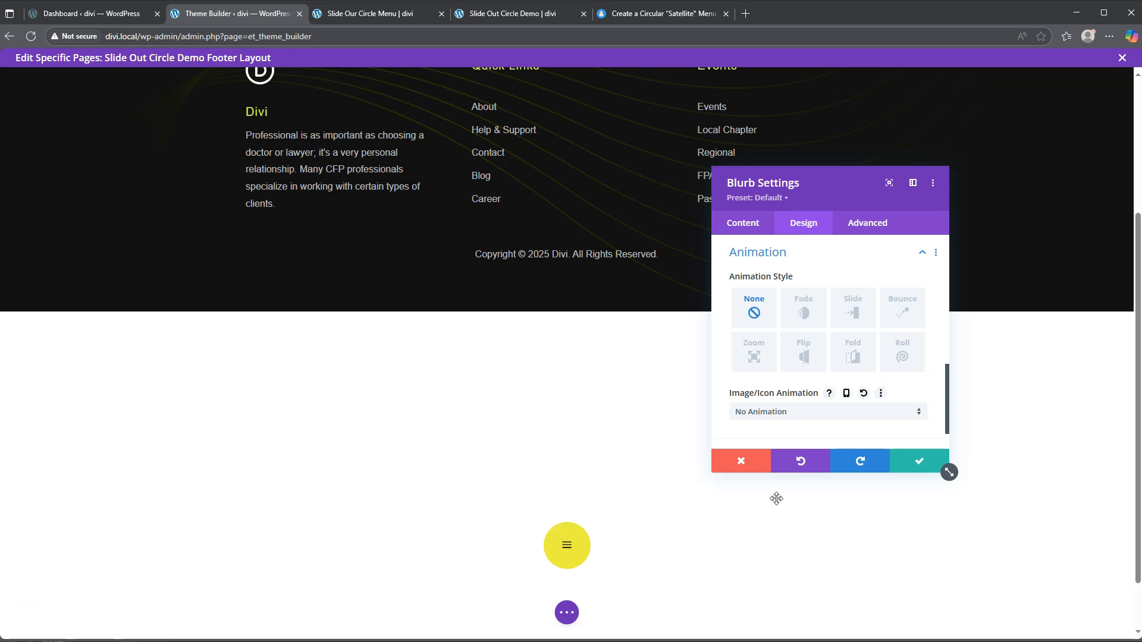
Step: Give the blurb a Z Index of 1 under Advanced > Position
{"action": "left_click", "coordinate": [867, 223]}
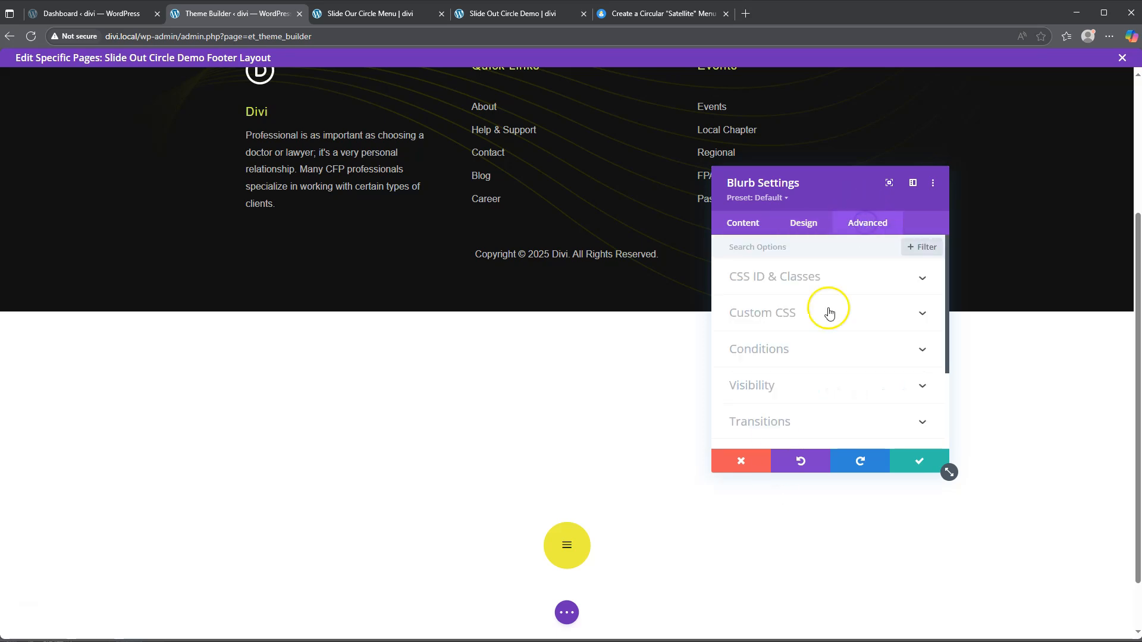
{"action": "scroll", "coordinate": [783, 381], "scroll_direction": "down", "scroll_amount": 2}
{"action": "left_click", "coordinate": [783, 339]}
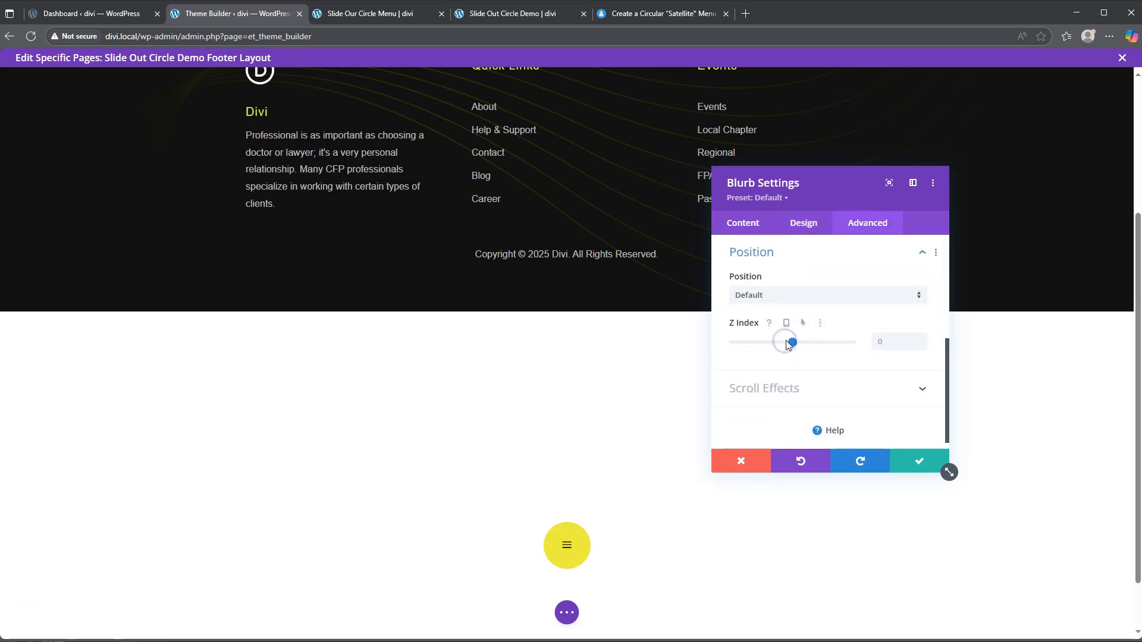
{"action": "left_click", "coordinate": [887, 346]}
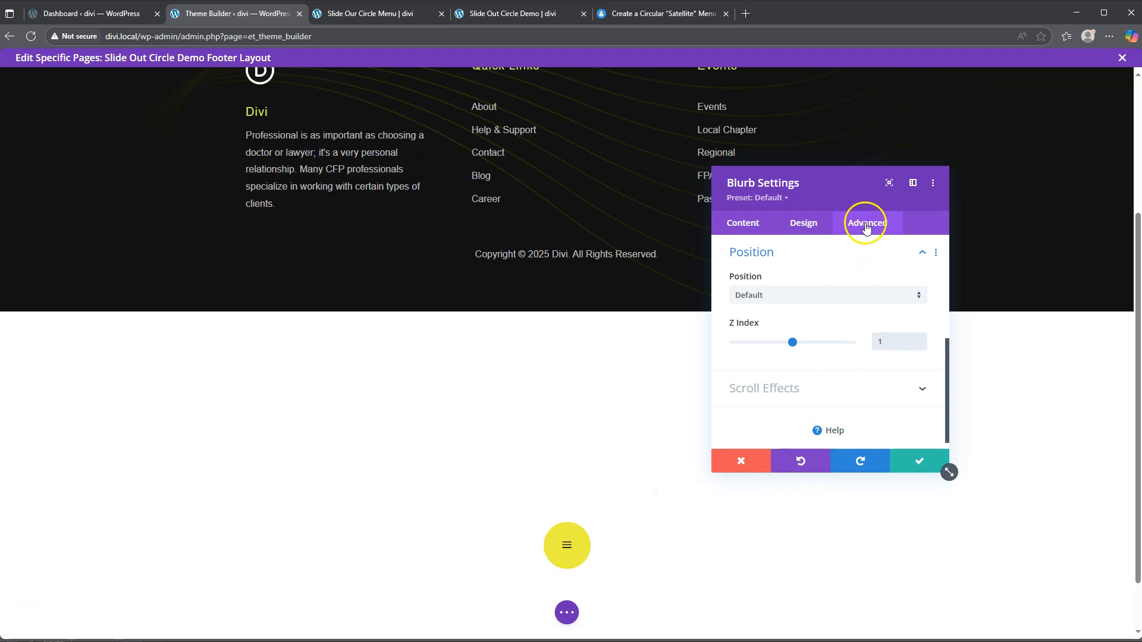
{"action": "left_click", "coordinate": [867, 228]}
Step: Add 'margin-bottom: 0px;' to the Blurb Image custom CSS and save the blurb
{"action": "left_click", "coordinate": [801, 313]}
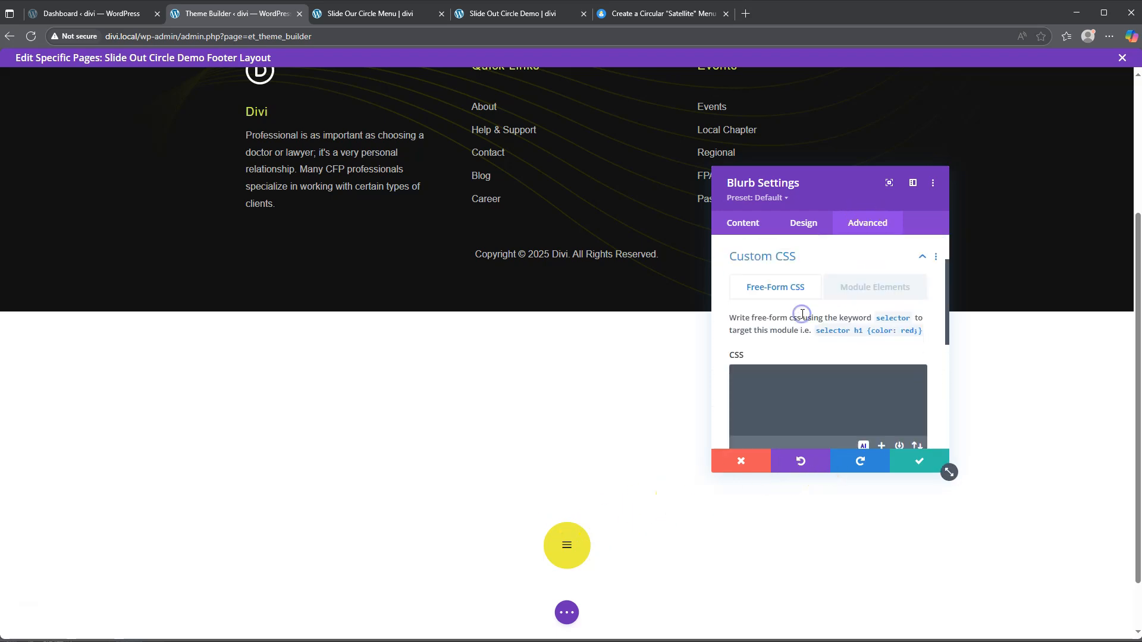
{"action": "left_click", "coordinate": [862, 280]}
{"action": "scroll", "coordinate": [780, 393], "scroll_direction": "down", "scroll_amount": 1}
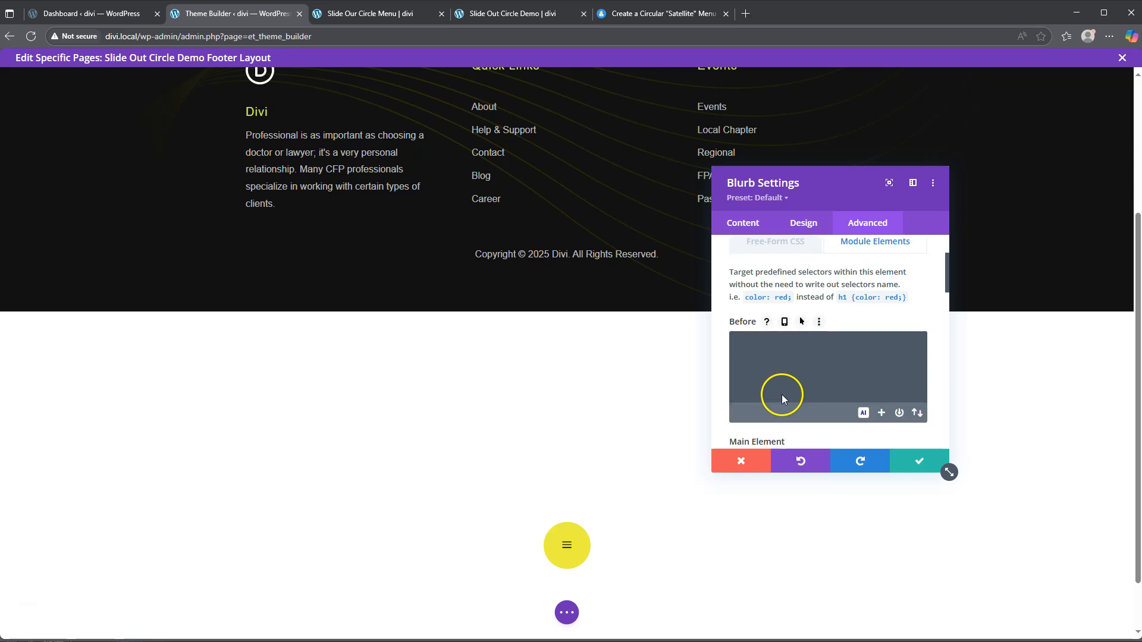
{"action": "scroll", "coordinate": [781, 395], "scroll_direction": "down", "scroll_amount": 1}
{"action": "scroll", "coordinate": [782, 394], "scroll_direction": "down", "scroll_amount": 1}
{"action": "scroll", "coordinate": [782, 394], "scroll_direction": "down", "scroll_amount": 1}
{"action": "left_click", "coordinate": [770, 349]}
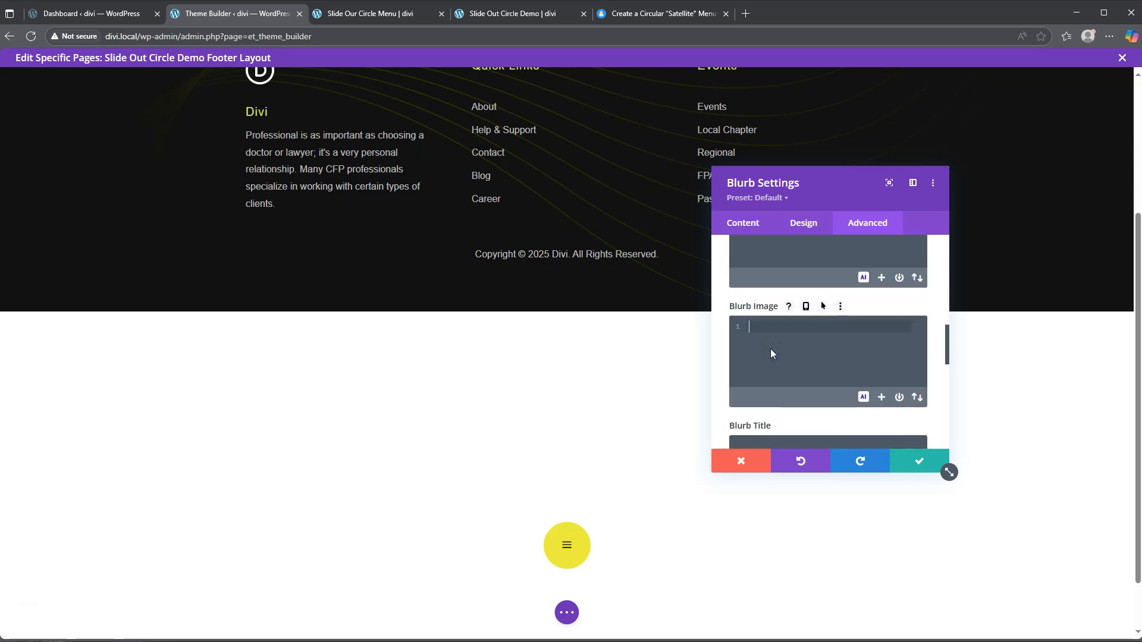
{"action": "type", "text": "margin-bottom: 0px;"}
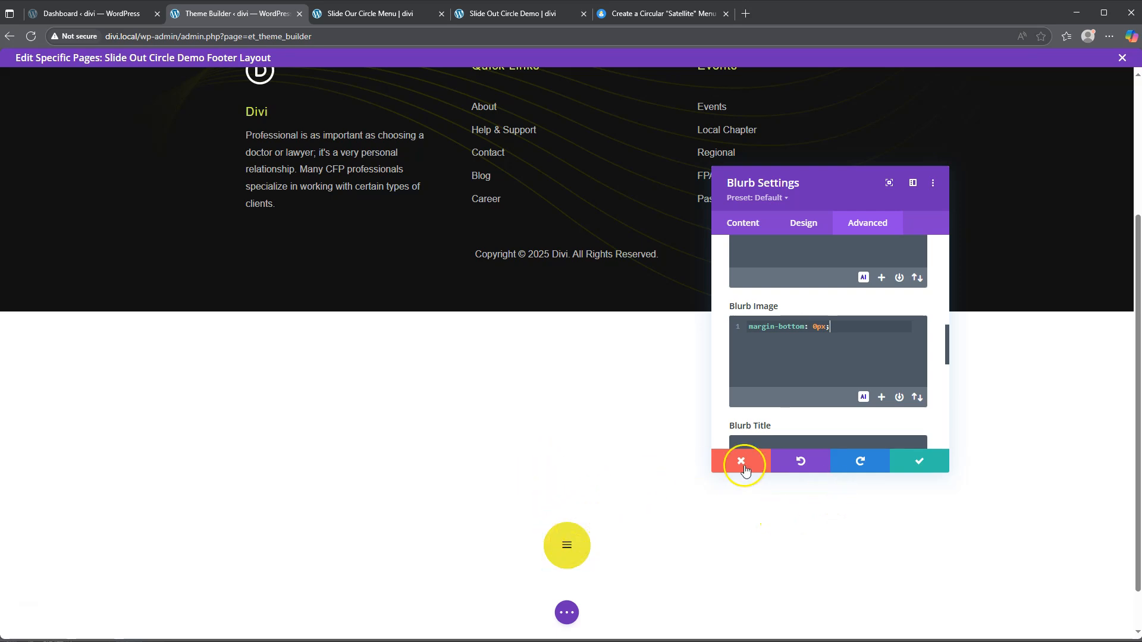
{"action": "left_click", "coordinate": [920, 463]}
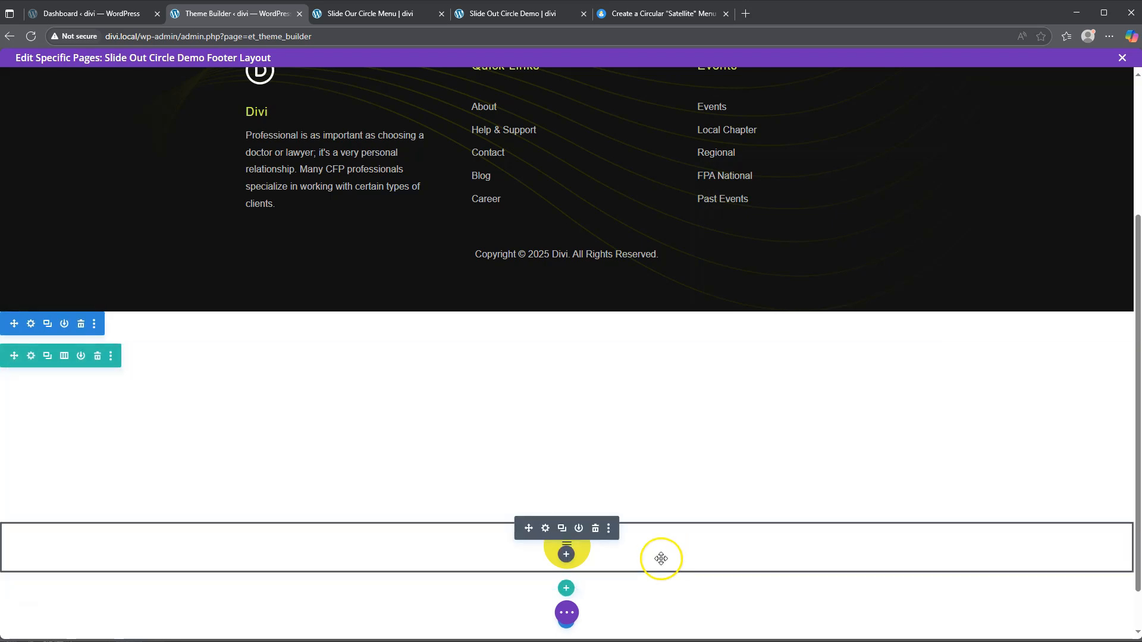
Step: Duplicate the hamburger blurb and give the copy the Home icon
{"action": "left_click", "coordinate": [562, 530]}
{"action": "mouse_move", "coordinate": [564, 496]}
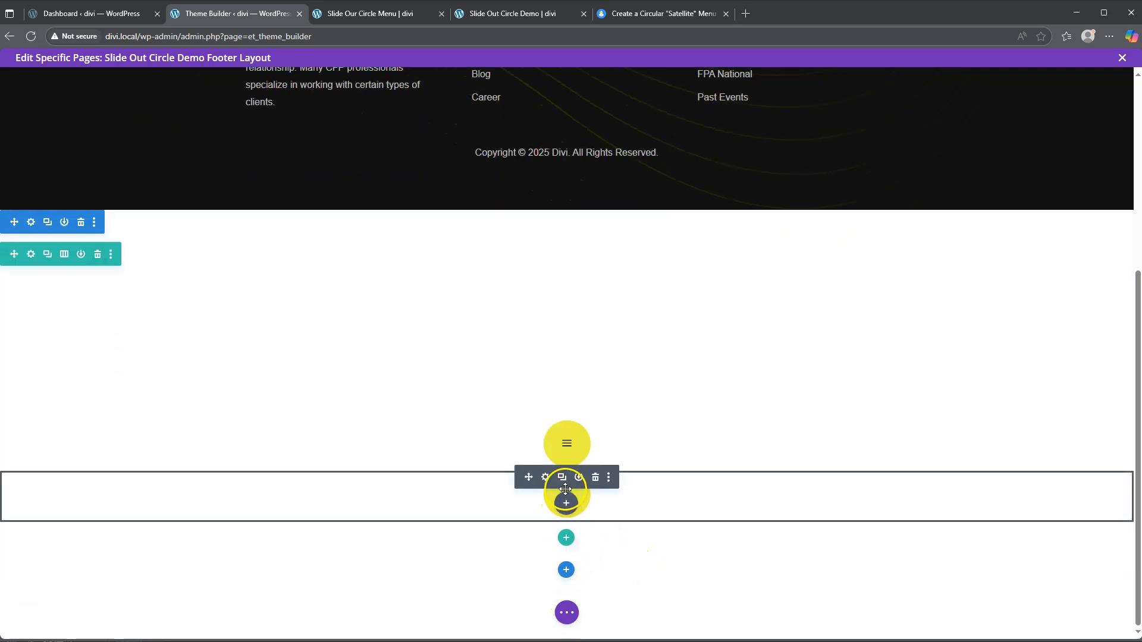
{"action": "left_click", "coordinate": [547, 478]}
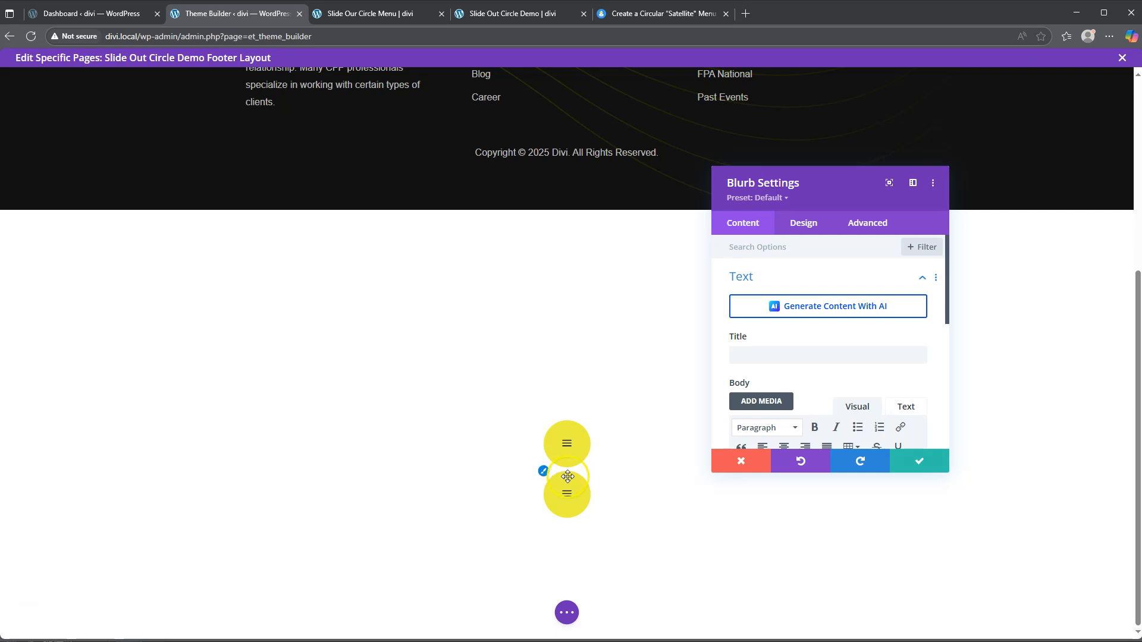
{"action": "scroll", "coordinate": [821, 355], "scroll_direction": "down", "scroll_amount": 3}
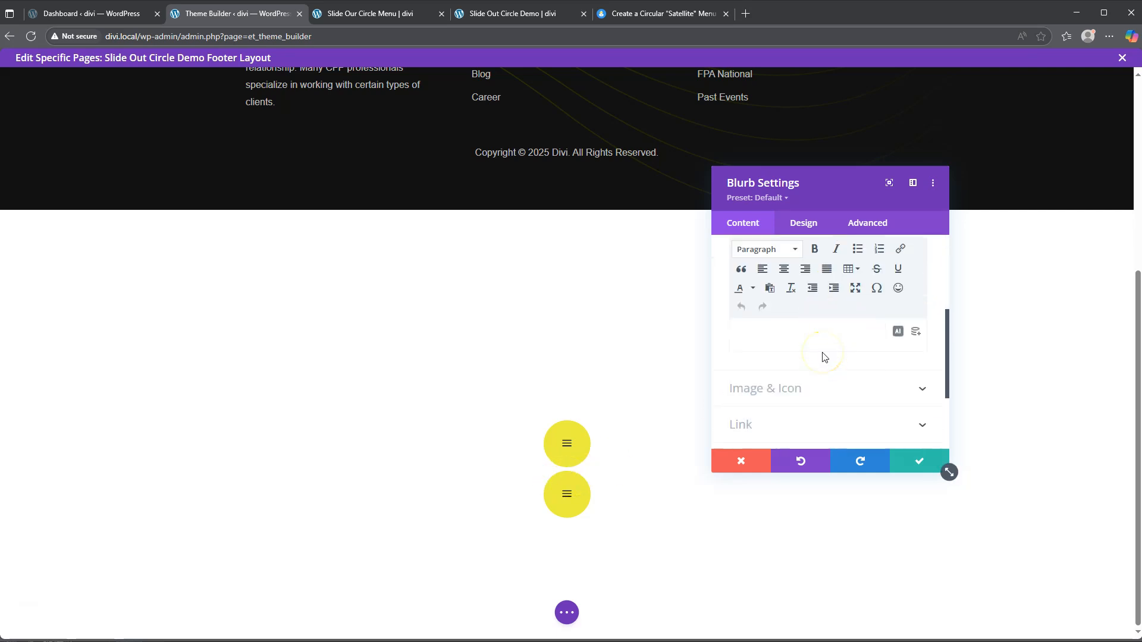
{"action": "scroll", "coordinate": [823, 355], "scroll_direction": "down", "scroll_amount": 1}
{"action": "left_click", "coordinate": [819, 326]}
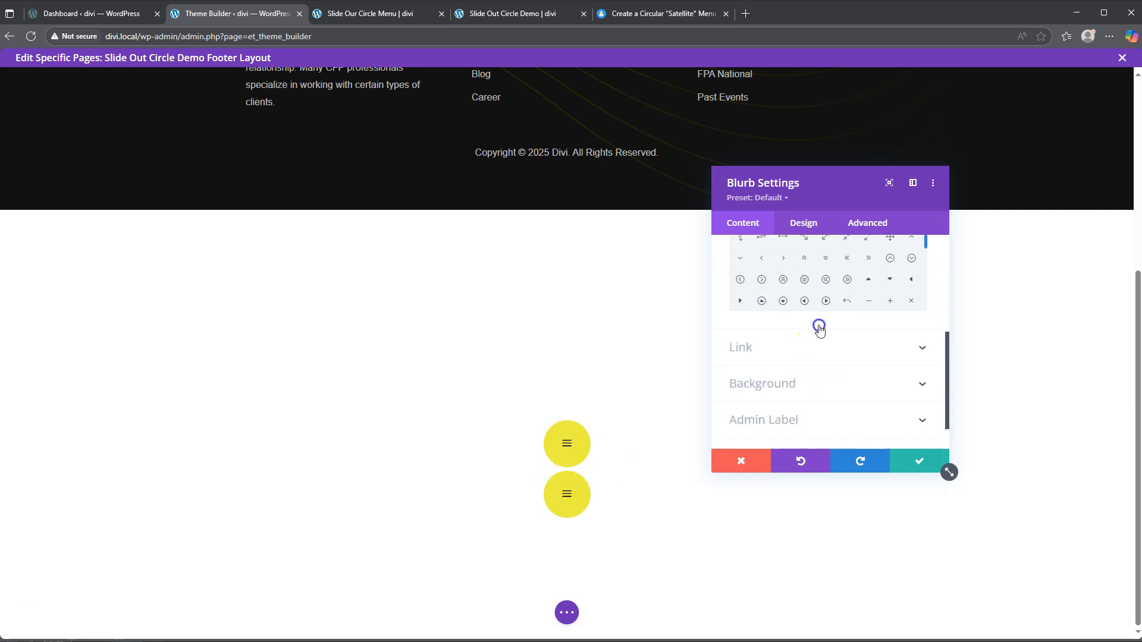
{"action": "left_click", "coordinate": [785, 348]}
{"action": "type", "text": "home"}
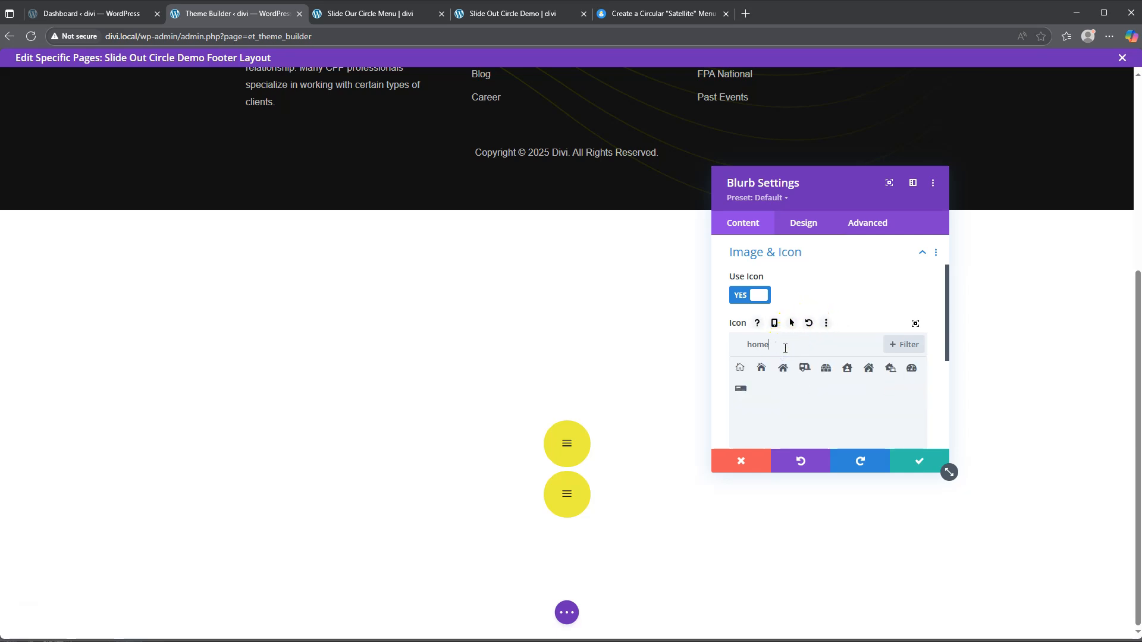
{"action": "left_click", "coordinate": [760, 369]}
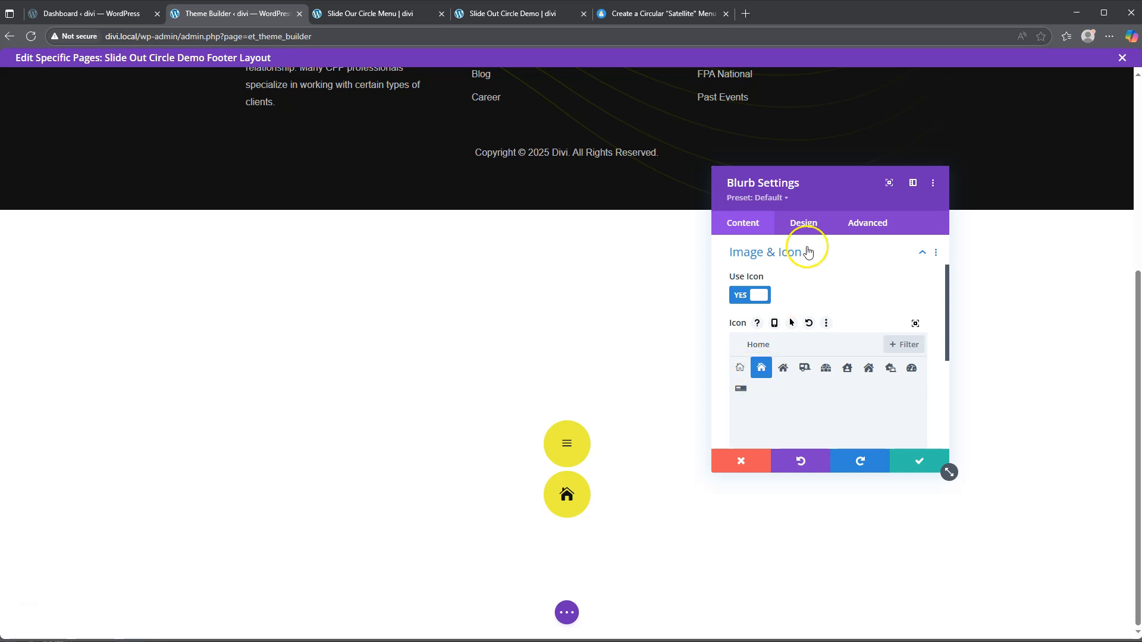
Step: Set the copy's Advanced Position Z Index from 1 to 0
{"action": "left_click", "coordinate": [804, 225]}
{"action": "scroll", "coordinate": [809, 369], "scroll_direction": "down", "scroll_amount": 4}
{"action": "scroll", "coordinate": [809, 368], "scroll_direction": "down", "scroll_amount": 1}
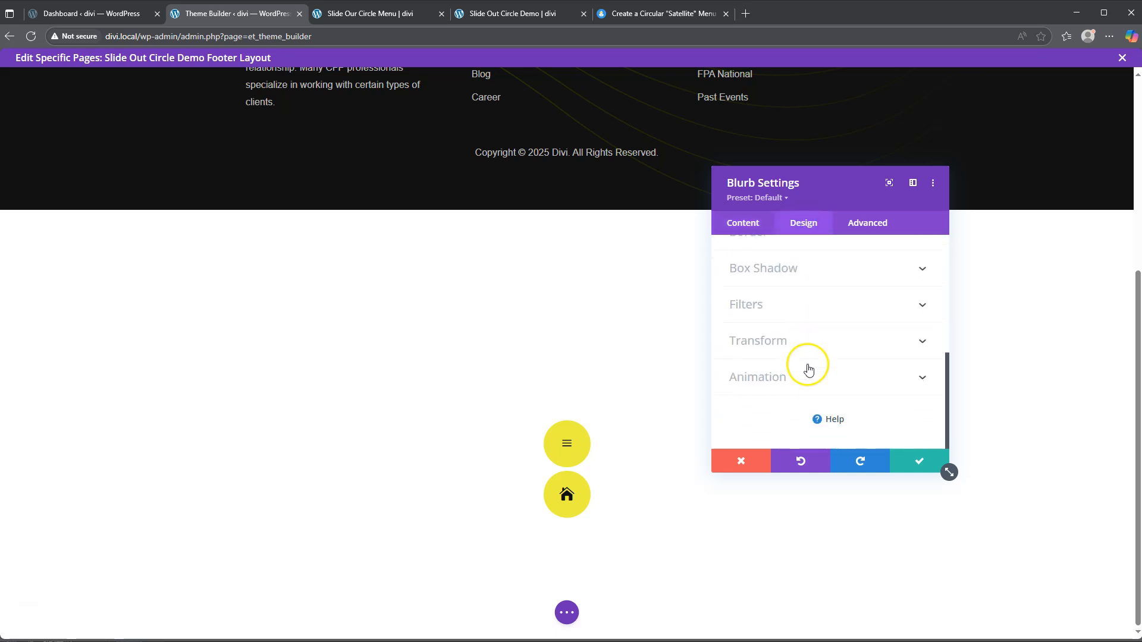
{"action": "left_click", "coordinate": [859, 223]}
{"action": "scroll", "coordinate": [833, 351], "scroll_direction": "down", "scroll_amount": 2}
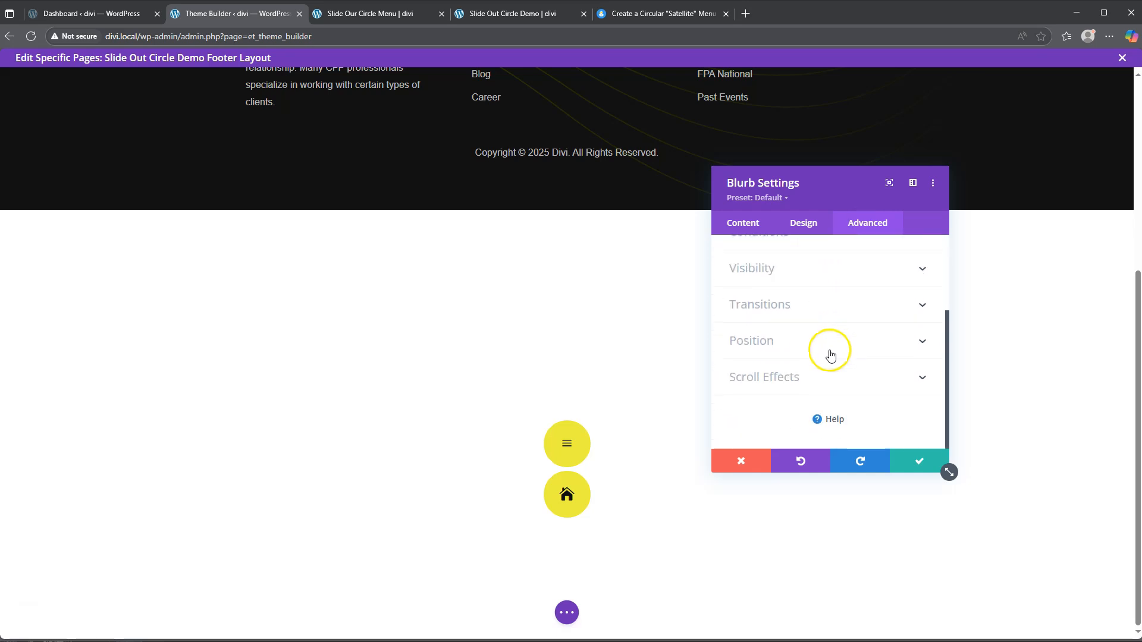
{"action": "left_click", "coordinate": [805, 339]}
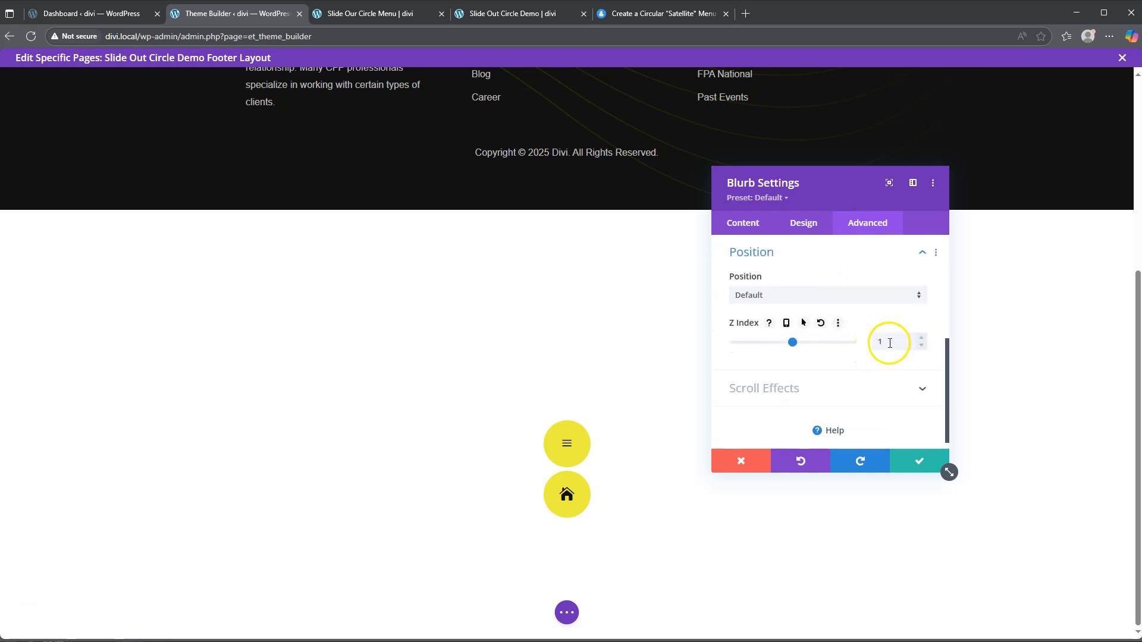
{"action": "left_click", "coordinate": [922, 346]}
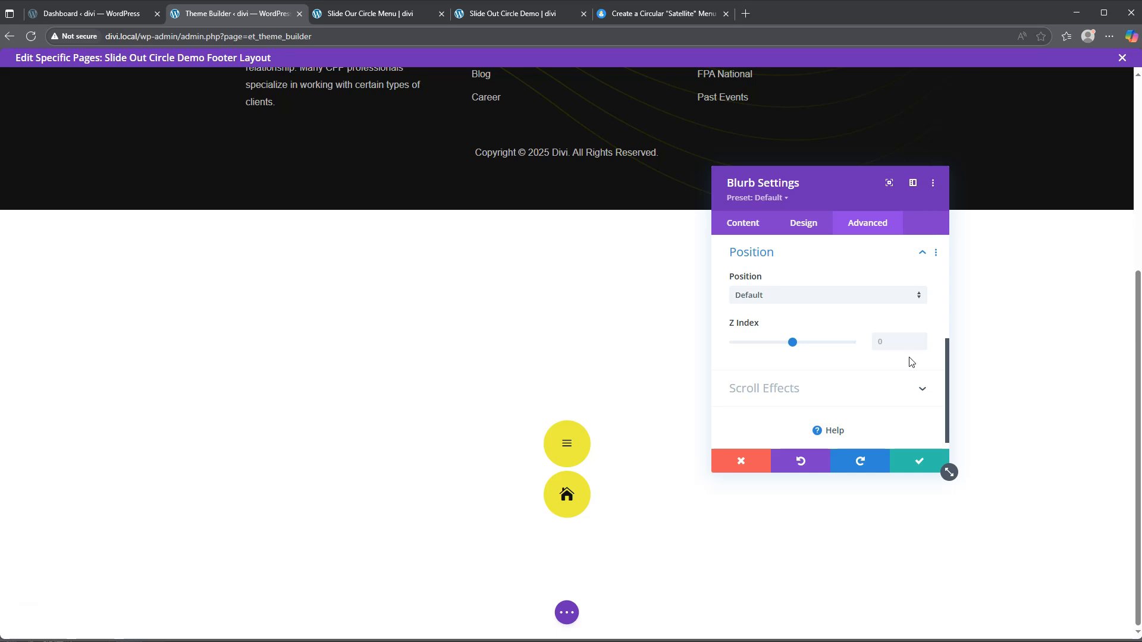
Step: Scale the home blurb to 70% under Design Transform and save it
{"action": "left_click", "coordinate": [803, 224]}
{"action": "scroll", "coordinate": [794, 419], "scroll_direction": "down", "scroll_amount": 1}
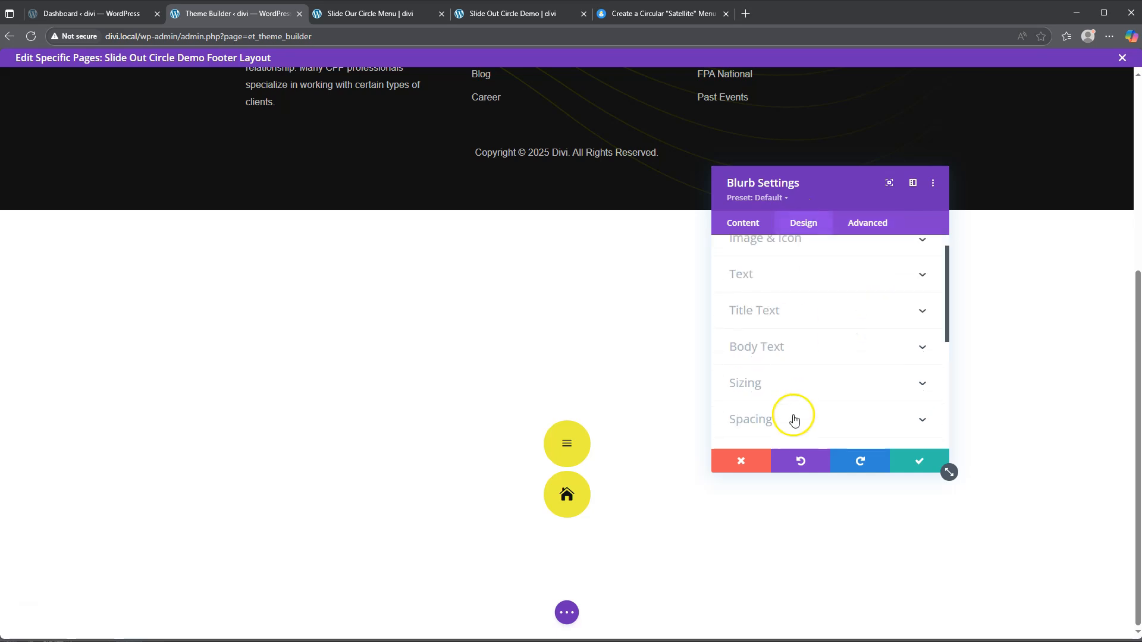
{"action": "scroll", "coordinate": [794, 420], "scroll_direction": "down", "scroll_amount": 2}
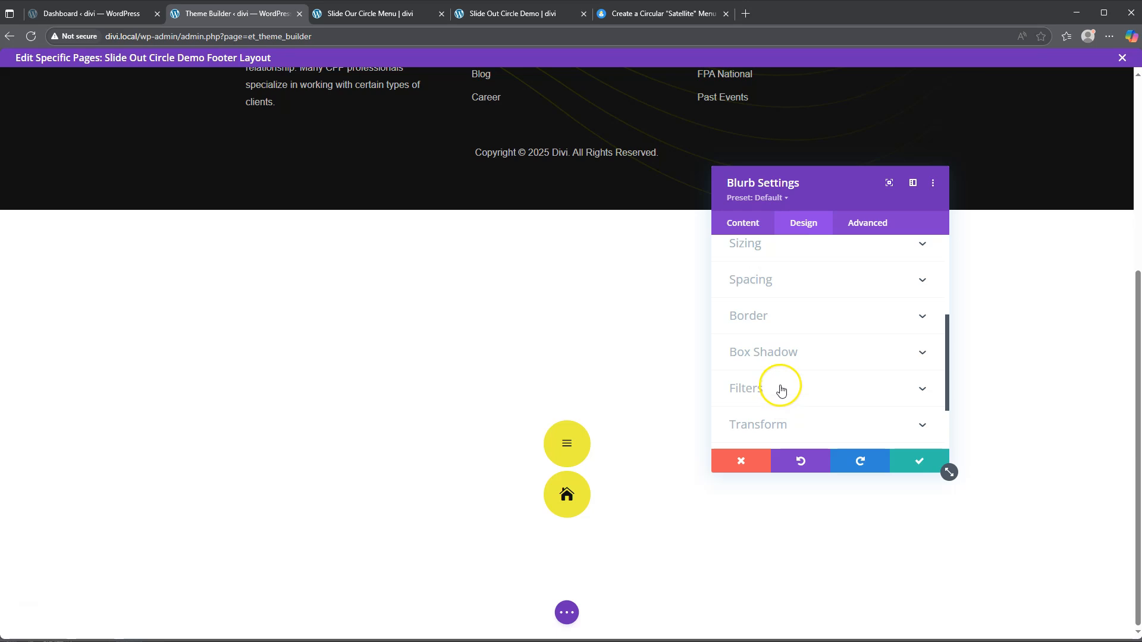
{"action": "left_click", "coordinate": [776, 426]}
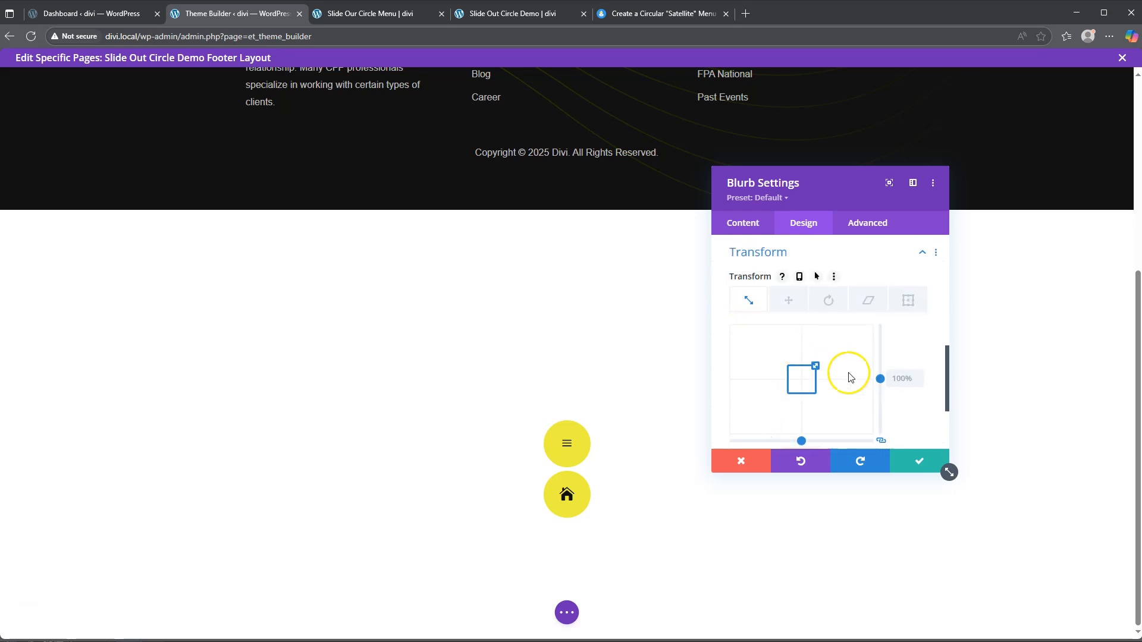
{"action": "left_click", "coordinate": [896, 378]}
{"action": "type", "text": "70%"}
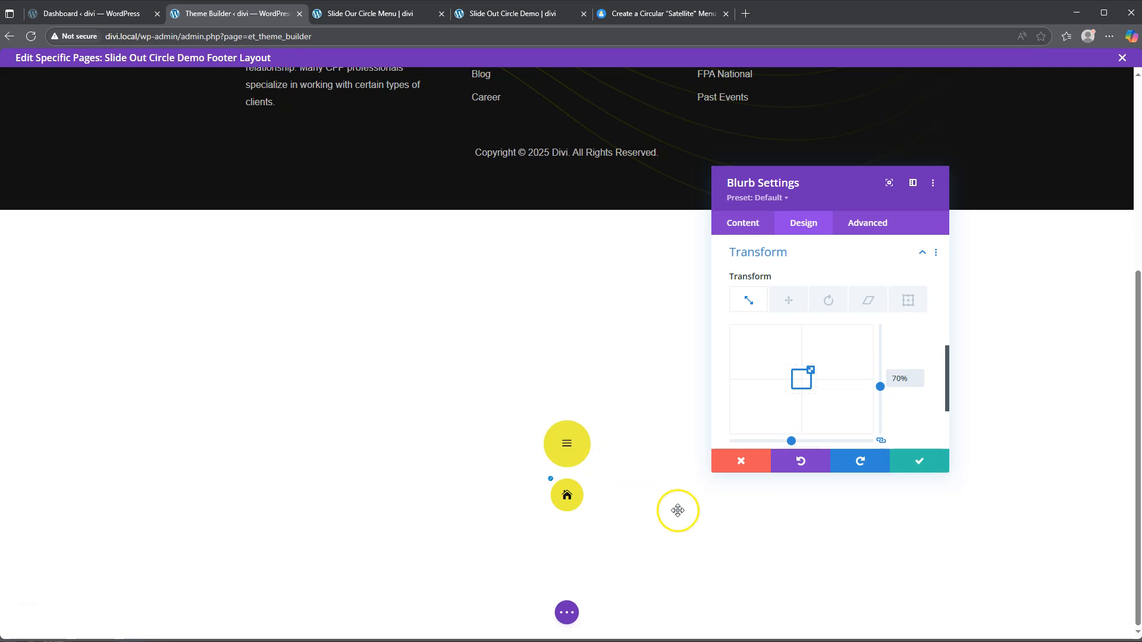
{"action": "left_click", "coordinate": [921, 464]}
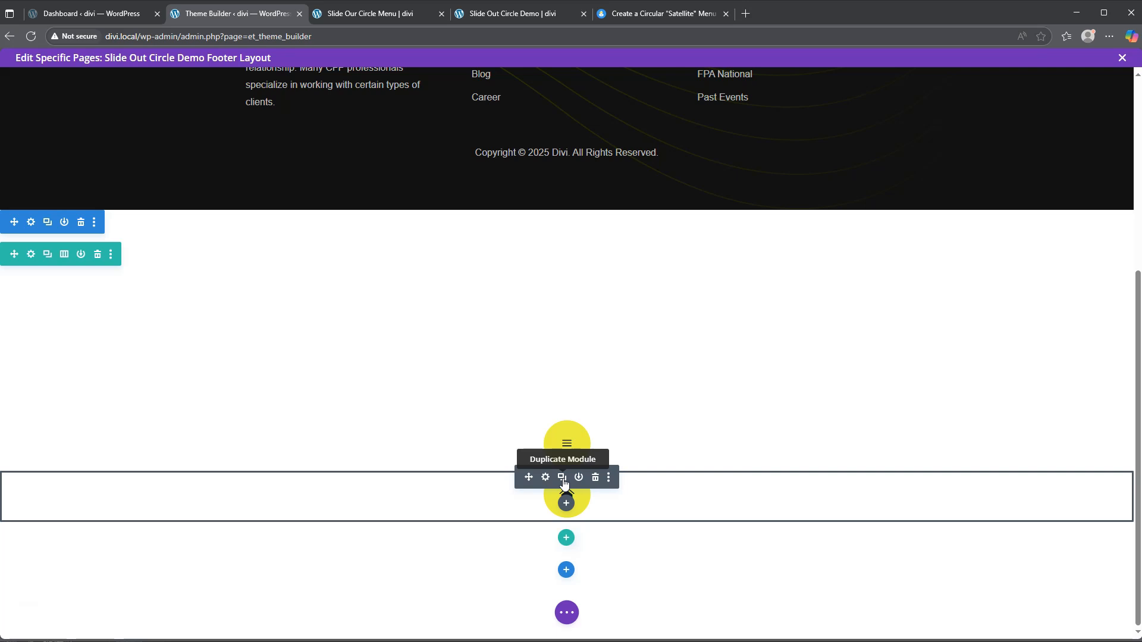
Step: Make three more copies of the home blurb and drag one up under the first
{"action": "left_click", "coordinate": [562, 478]}
{"action": "left_click", "coordinate": [562, 479]}
{"action": "left_click", "coordinate": [563, 479]}
{"action": "scroll", "coordinate": [669, 494], "scroll_direction": "down", "scroll_amount": 3}
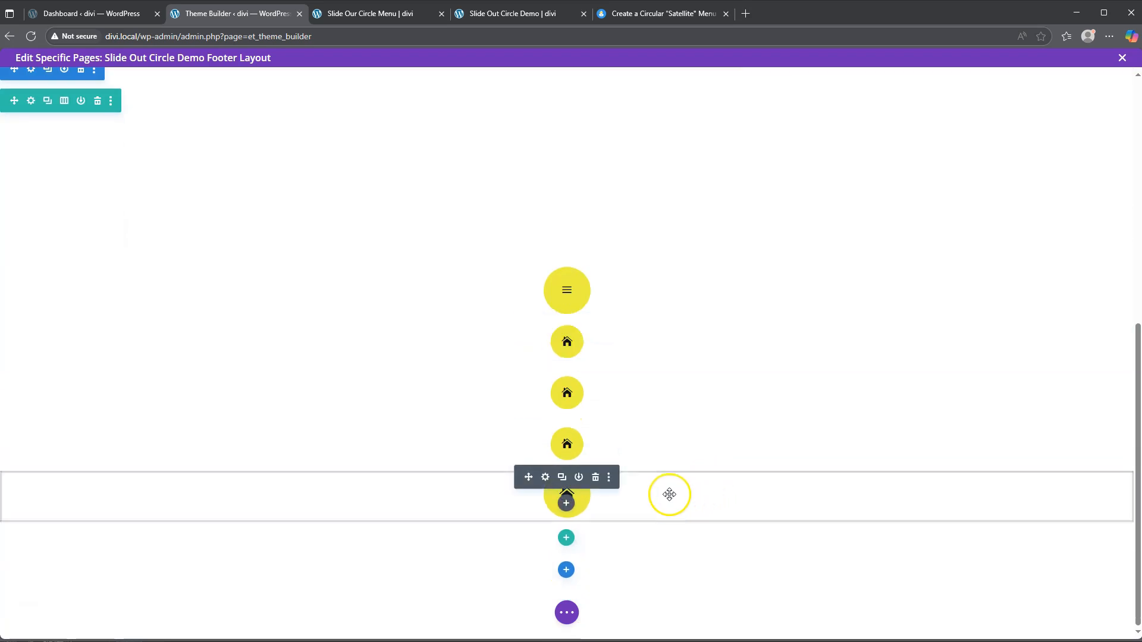
{"action": "left_click_drag", "start_coordinate": [668, 494], "coordinate": [556, 381]}
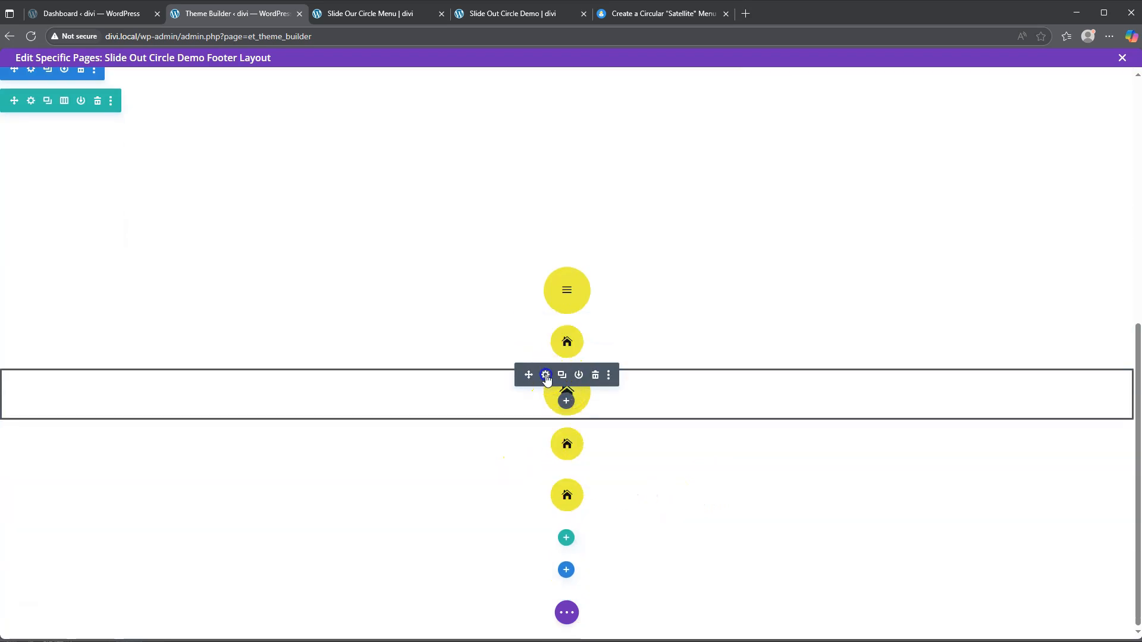
Step: Switch the second home blurb to a Person icon and save
{"action": "left_click", "coordinate": [545, 376]}
{"action": "scroll", "coordinate": [768, 369], "scroll_direction": "down", "scroll_amount": 5}
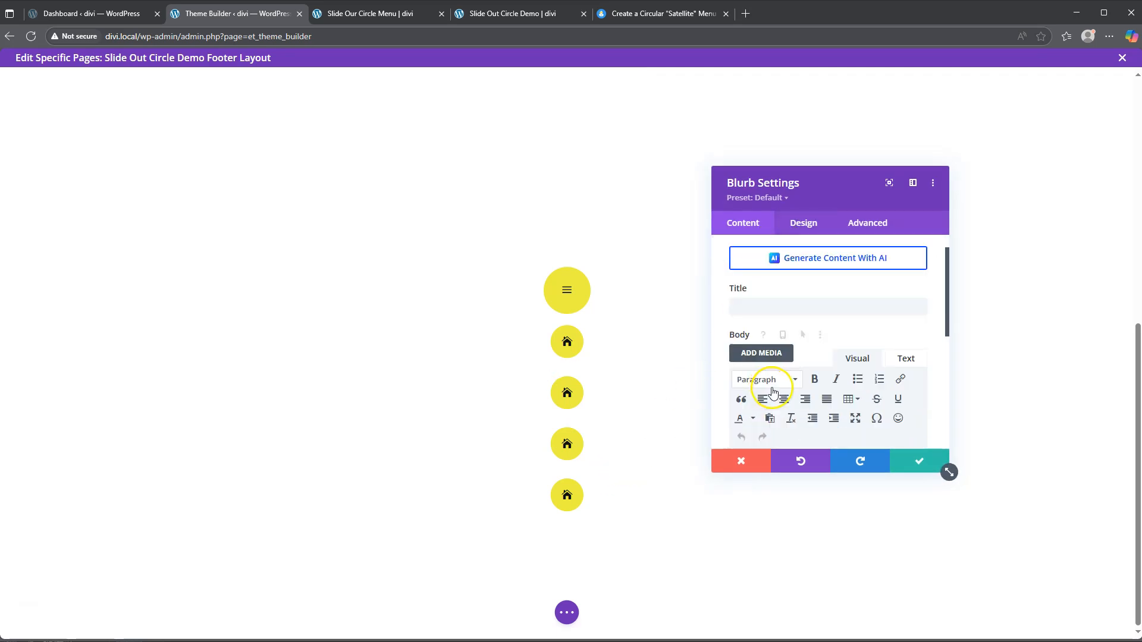
{"action": "left_click", "coordinate": [775, 332]}
{"action": "left_click", "coordinate": [776, 344]}
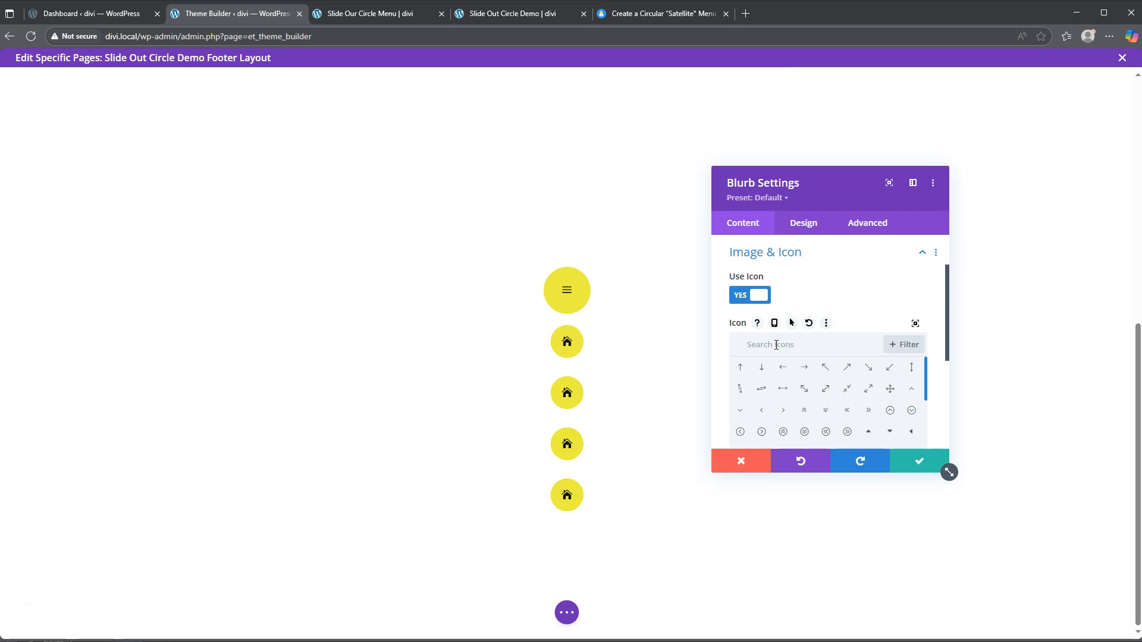
{"action": "type", "text": "Person"}
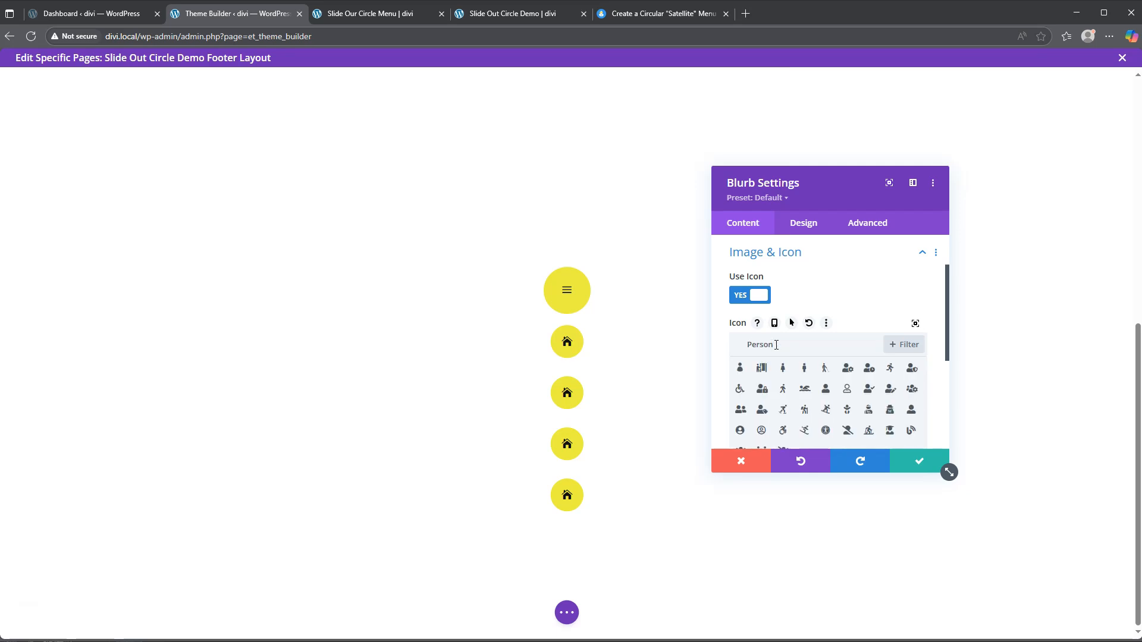
{"action": "left_click", "coordinate": [827, 389]}
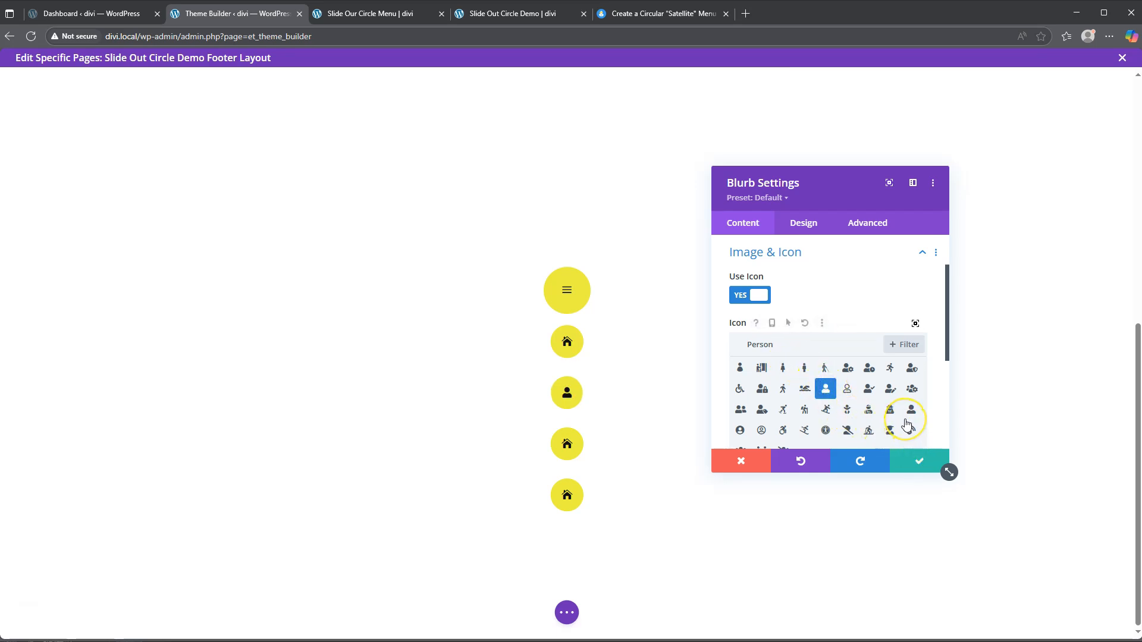
{"action": "left_click", "coordinate": [921, 463]}
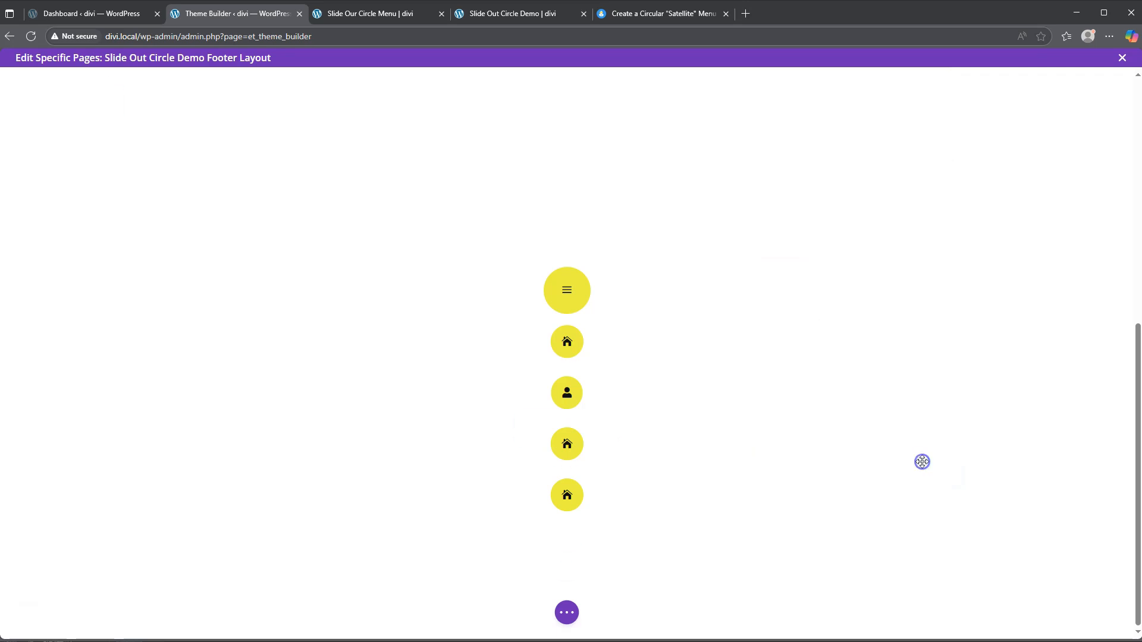
Step: Give the third blurb a plain location-pin icon and save
{"action": "left_click", "coordinate": [545, 426]}
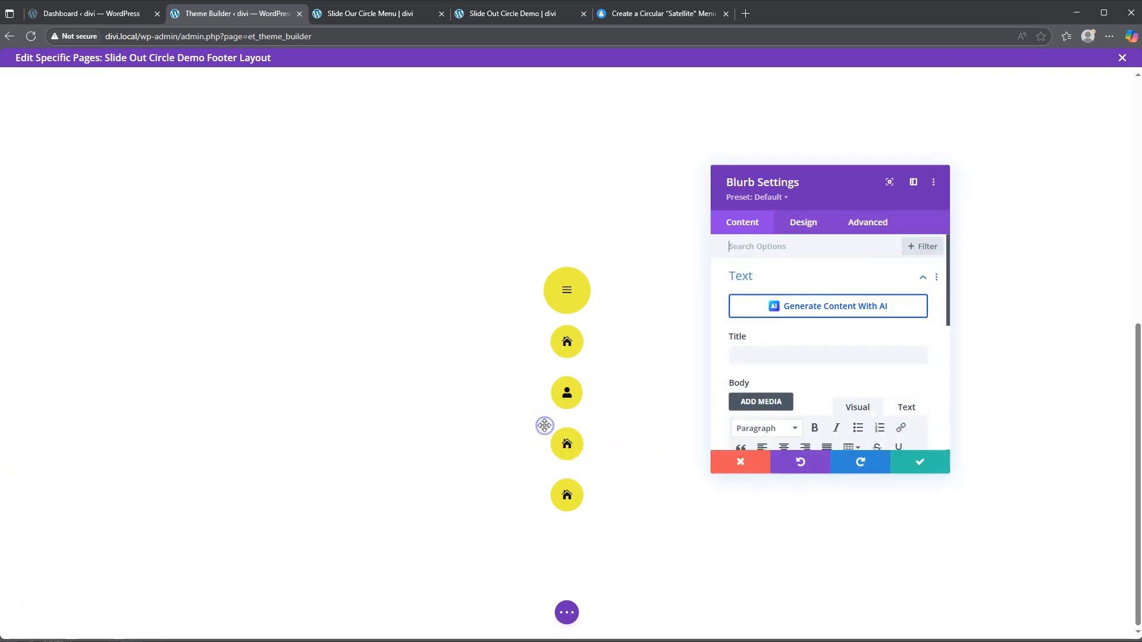
{"action": "scroll", "coordinate": [792, 357], "scroll_direction": "down", "scroll_amount": 5}
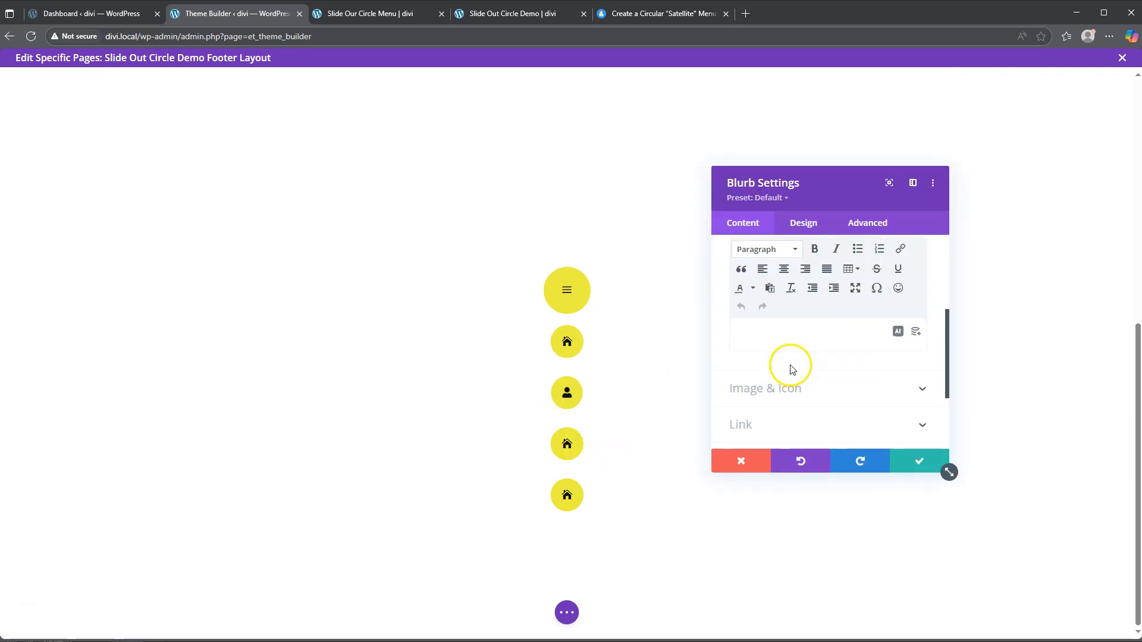
{"action": "left_click", "coordinate": [789, 385]}
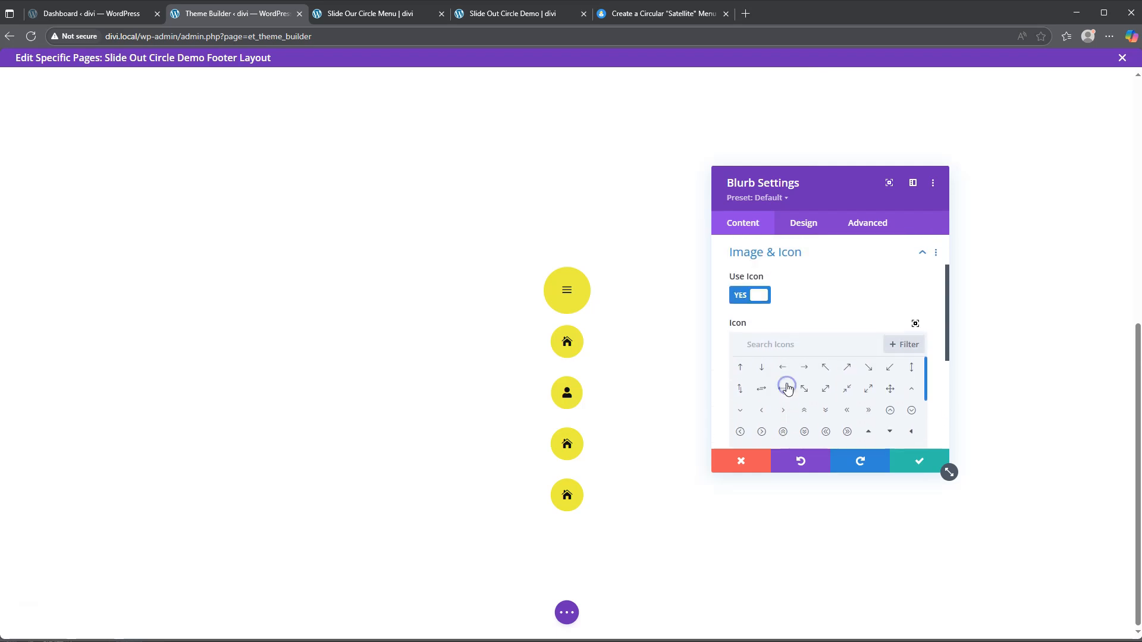
{"action": "left_click", "coordinate": [786, 347]}
{"action": "type", "text": "locatio"}
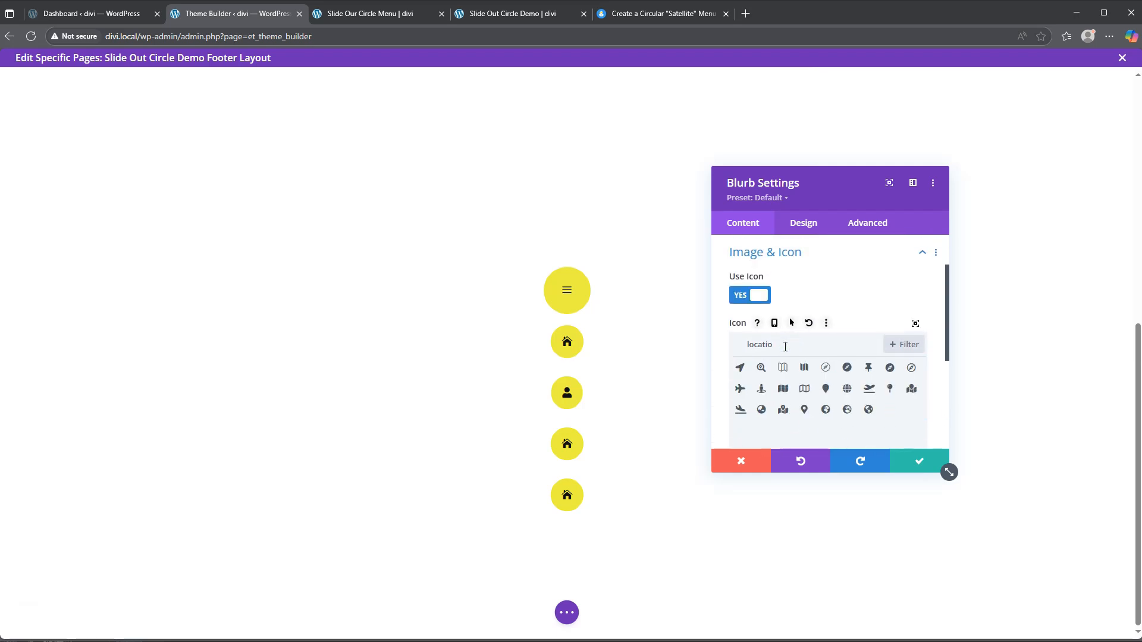
{"action": "left_click", "coordinate": [826, 390]}
{"action": "left_click", "coordinate": [803, 410]}
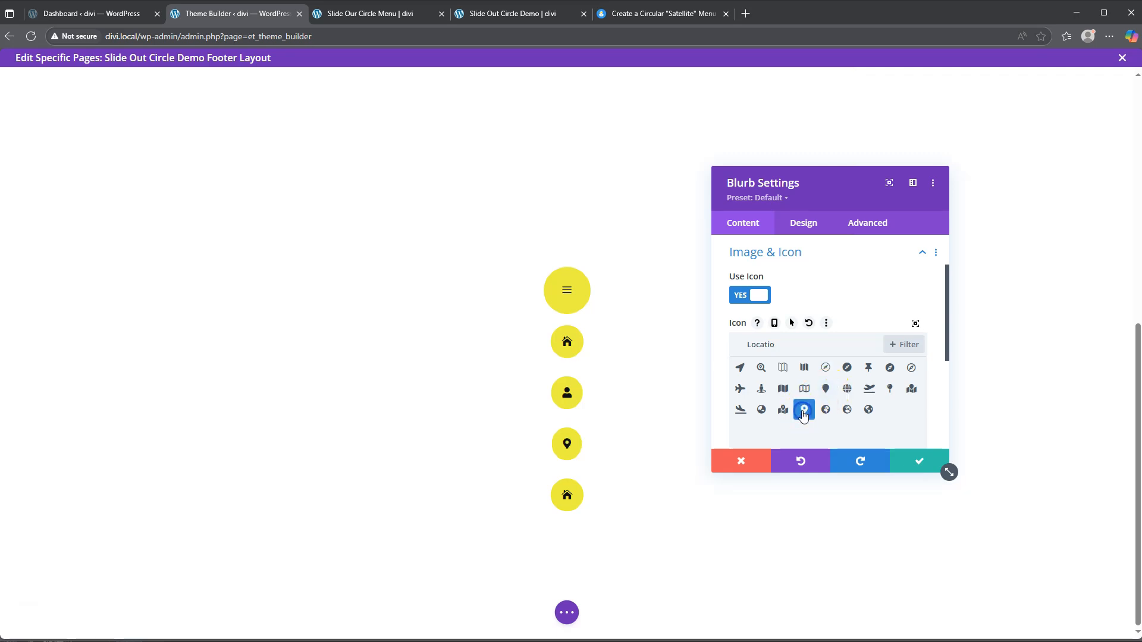
{"action": "left_click", "coordinate": [921, 461]}
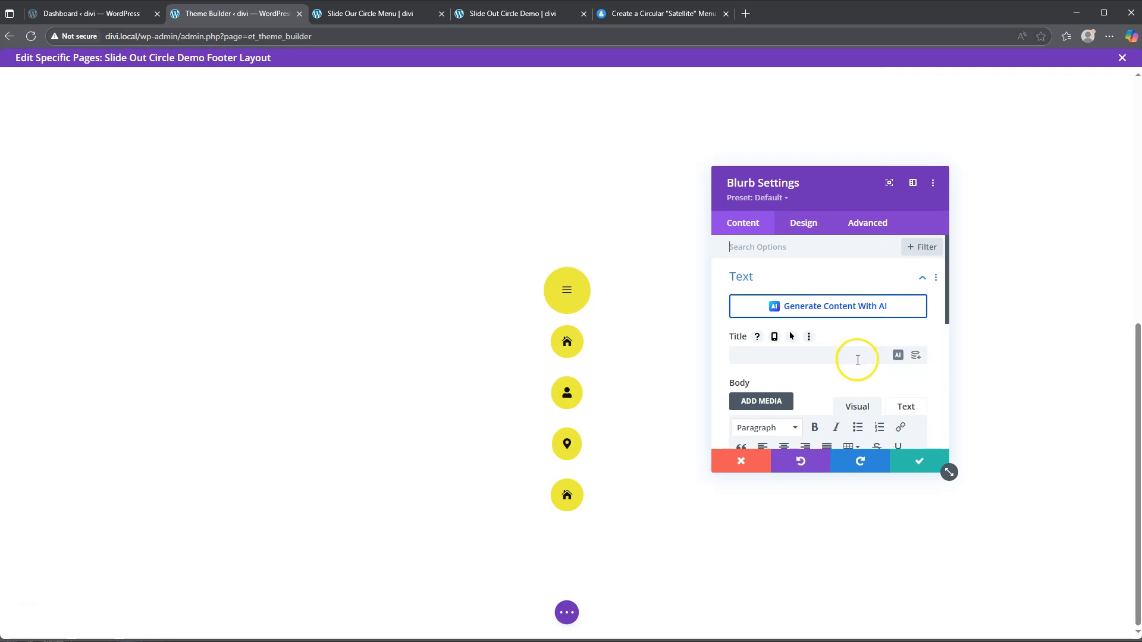
Step: Give the bottom blurb a shopping-cart icon found by searching 'shop'
{"action": "scroll", "coordinate": [829, 382], "scroll_direction": "down", "scroll_amount": 3}
{"action": "left_click", "coordinate": [785, 388]}
{"action": "left_click", "coordinate": [784, 345]}
{"action": "type", "text": "shop"}
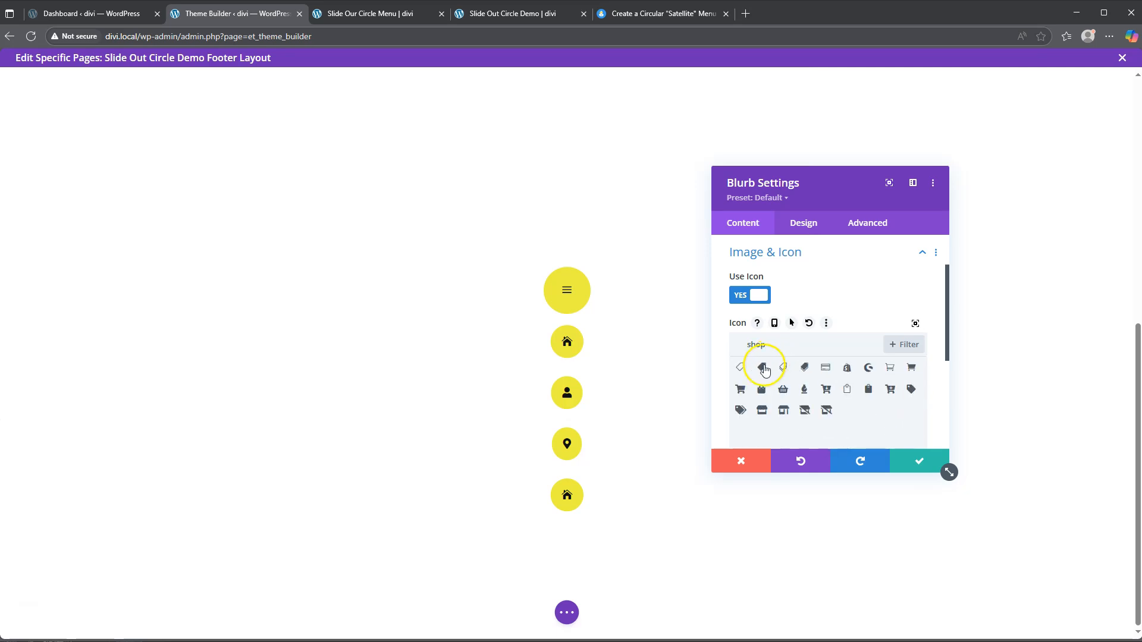
{"action": "left_click", "coordinate": [739, 391]}
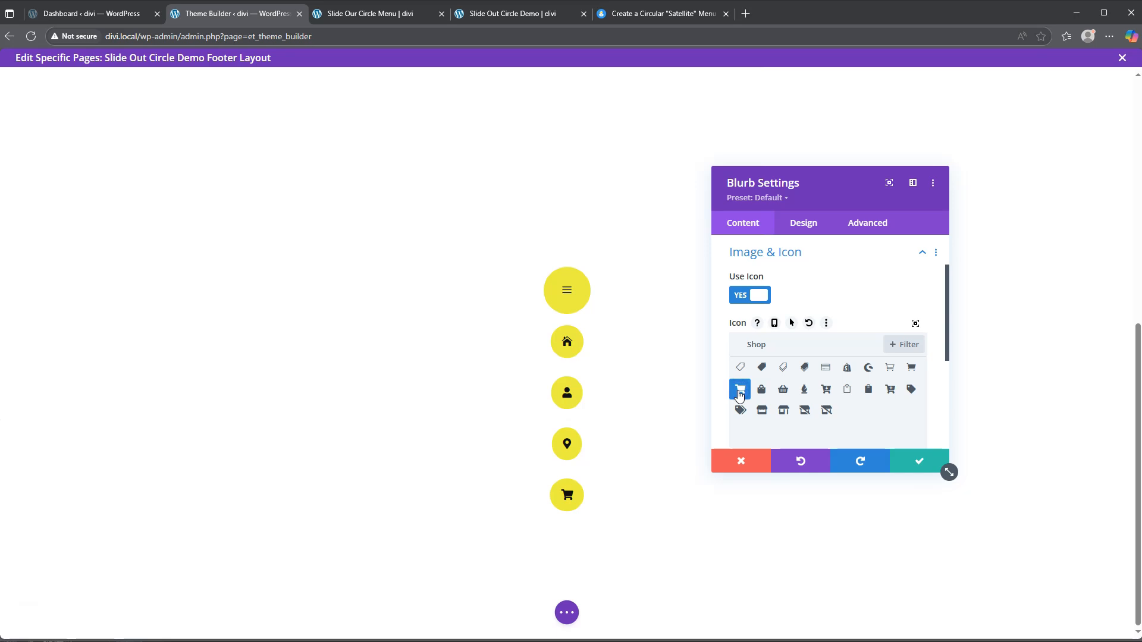
{"action": "left_click", "coordinate": [910, 368]}
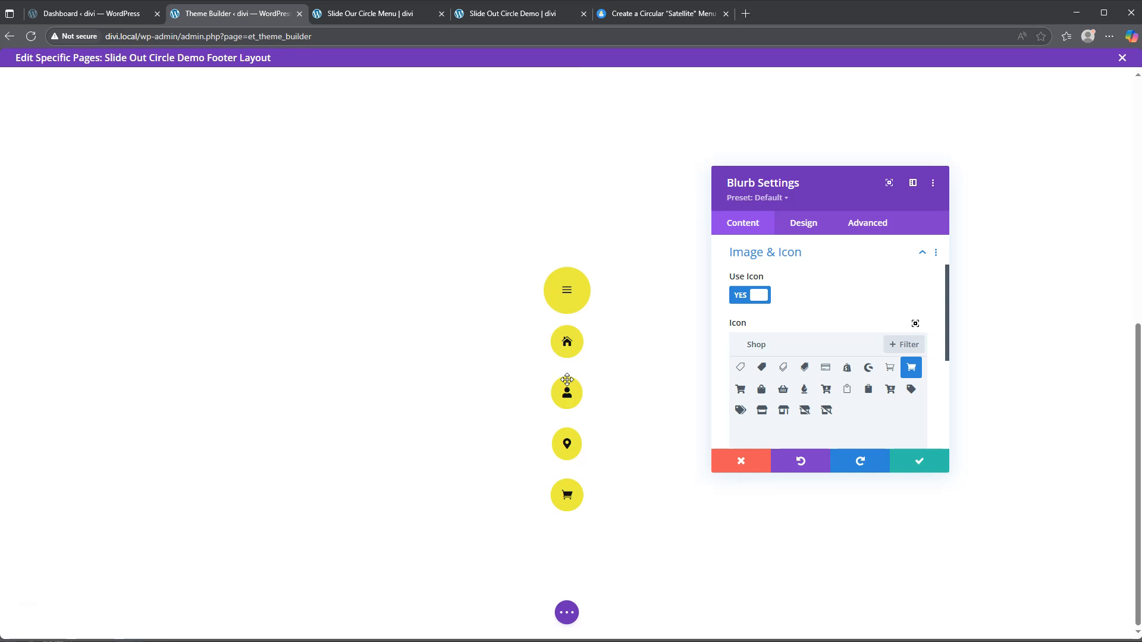
Step: Save the cart icon and multi-select the four small icon blurbs
{"action": "left_click", "coordinate": [921, 462]}
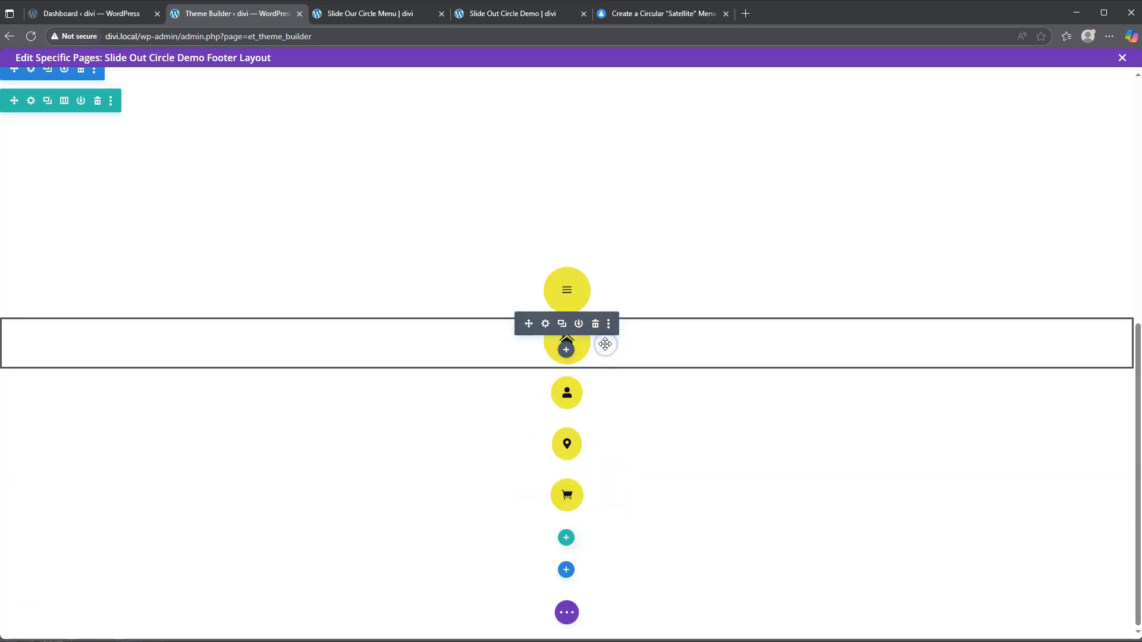
{"action": "left_click", "coordinate": [611, 395], "text": "ctrl"}
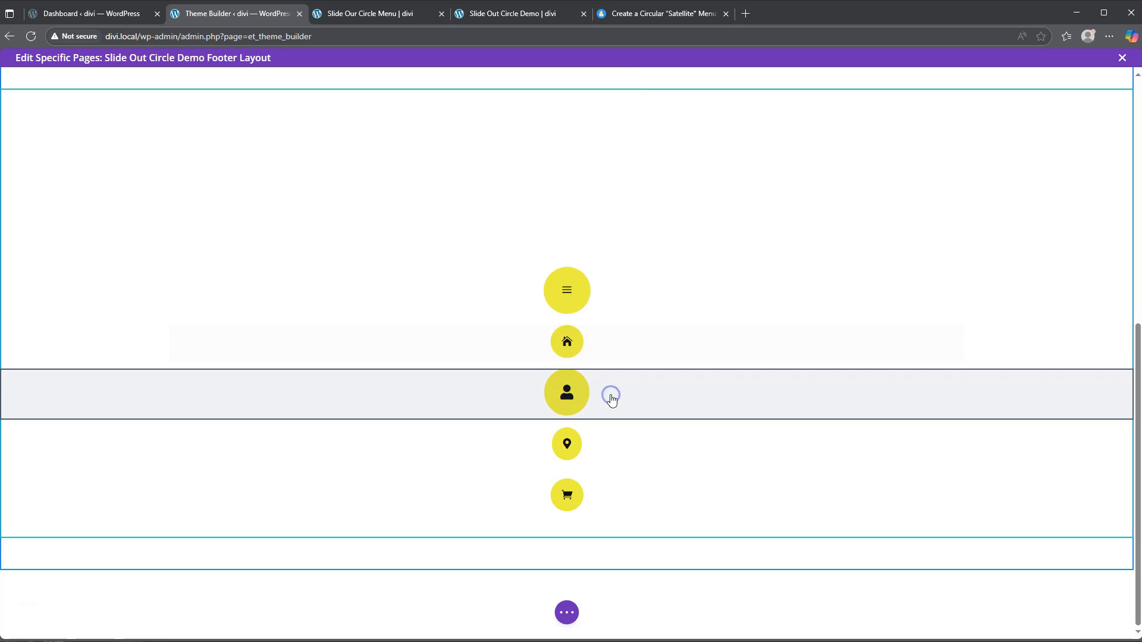
{"action": "left_click", "coordinate": [615, 351], "text": "ctrl"}
{"action": "left_click", "coordinate": [608, 441], "text": "ctrl"}
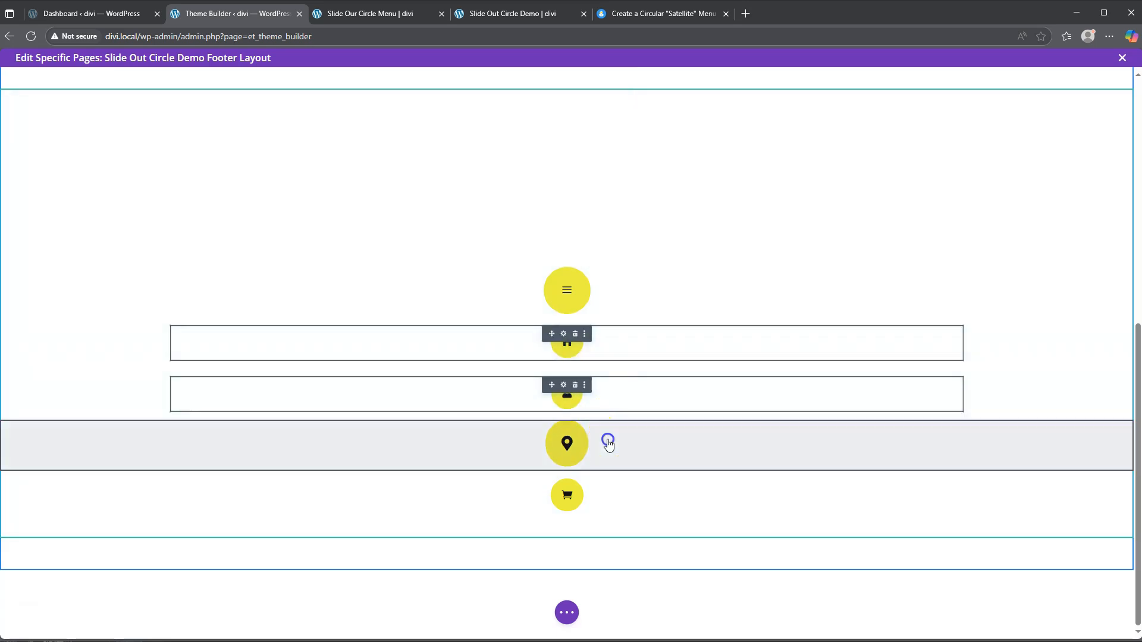
{"action": "left_click", "coordinate": [615, 503], "text": "ctrl"}
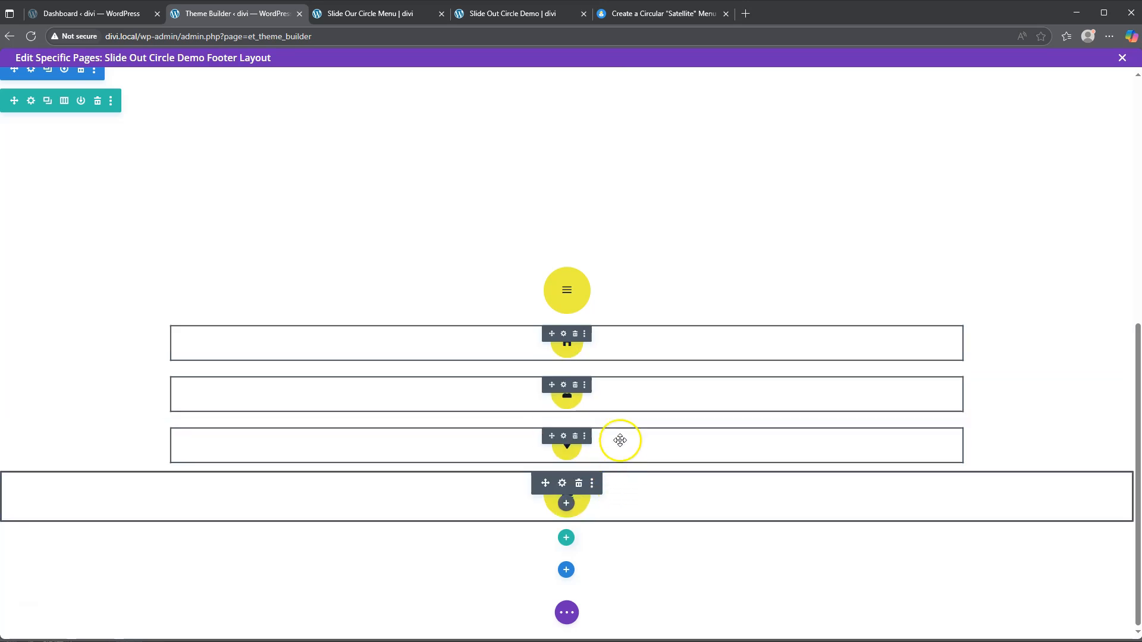
Step: Add main-element custom CSS: position: absolute !important; bottom: 20px; left: 20px
{"action": "left_click", "coordinate": [563, 331]}
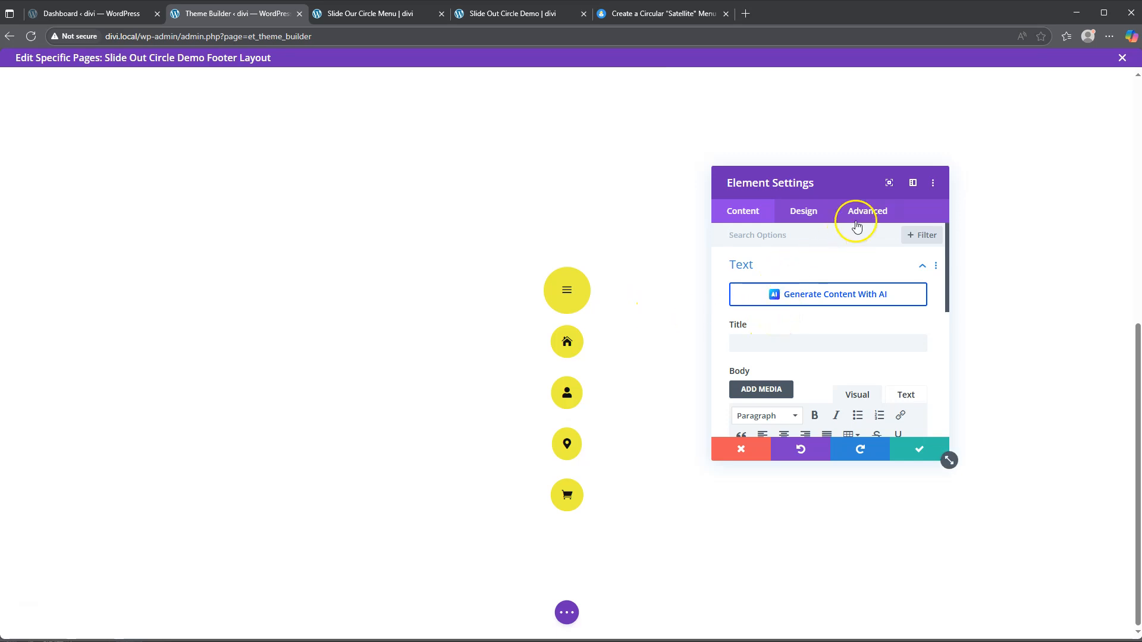
{"action": "left_click", "coordinate": [867, 211]}
{"action": "left_click", "coordinate": [793, 301]}
{"action": "left_click", "coordinate": [868, 272]}
{"action": "scroll", "coordinate": [833, 357], "scroll_direction": "down", "scroll_amount": 2}
{"action": "left_click", "coordinate": [758, 380]}
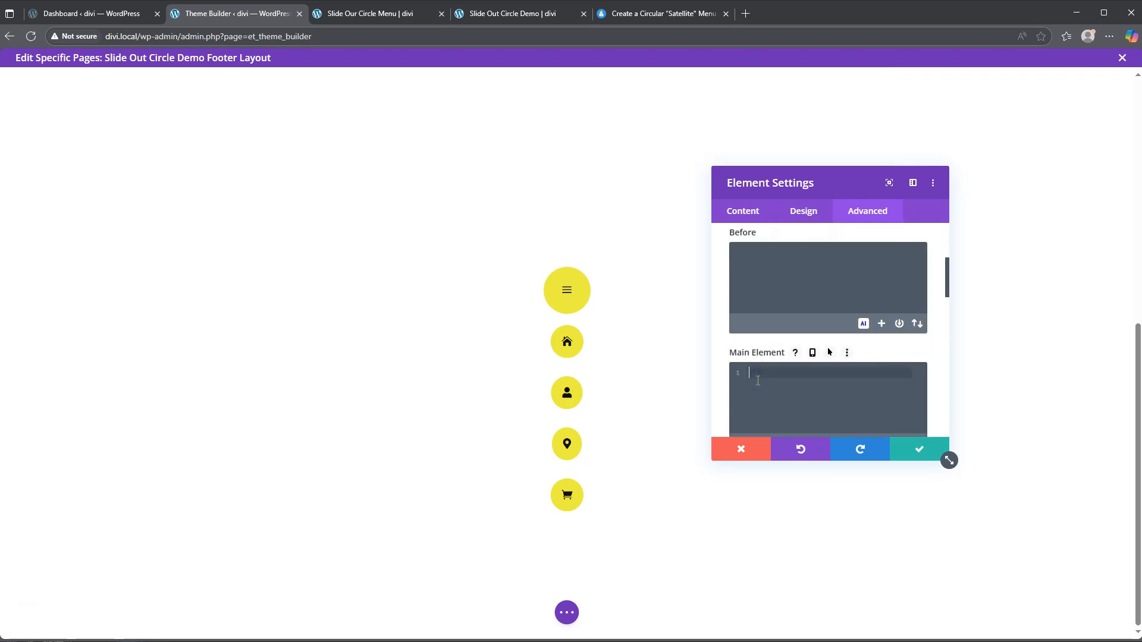
{"action": "type", "text": "po"}
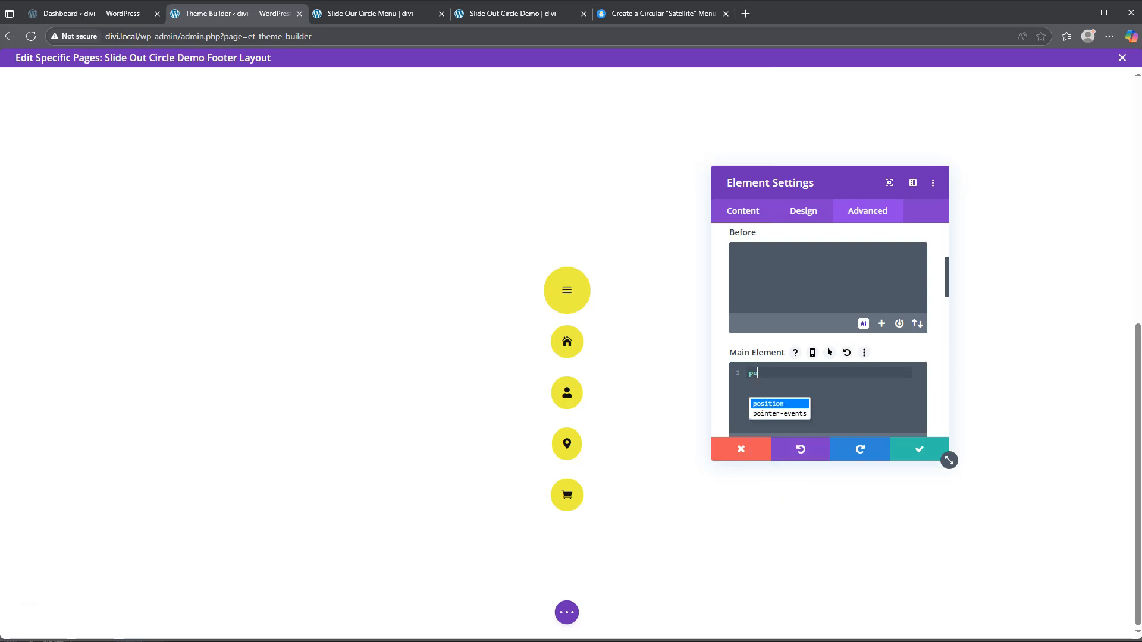
{"action": "type", "text": "sition:"}
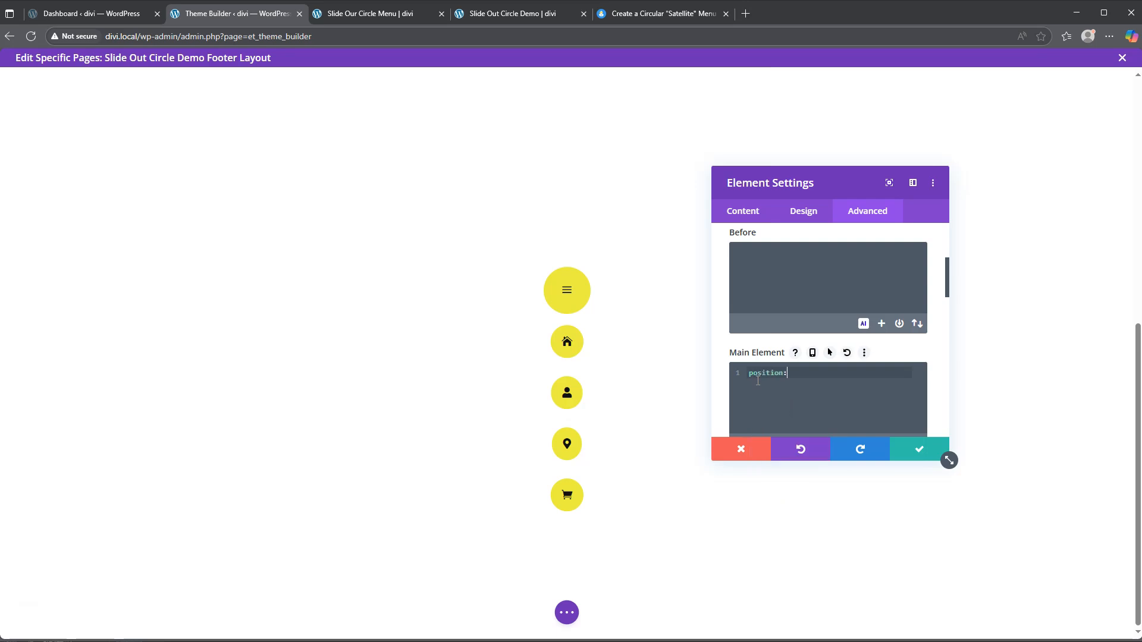
{"action": "type", "text": " absolute !important"}
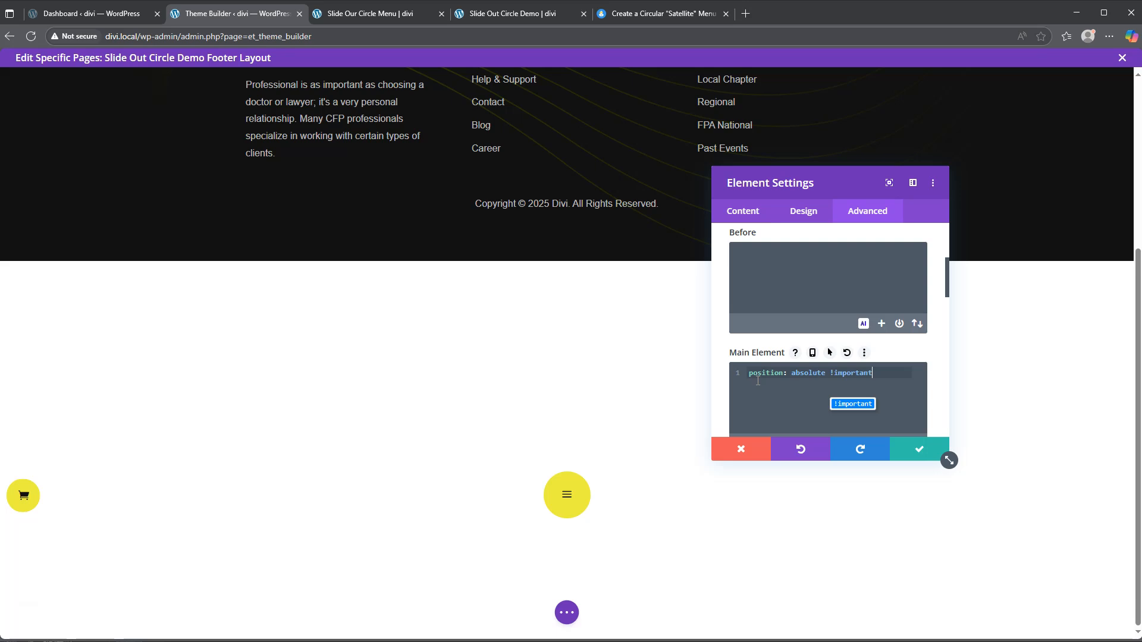
{"action": "type", "text": ";"}
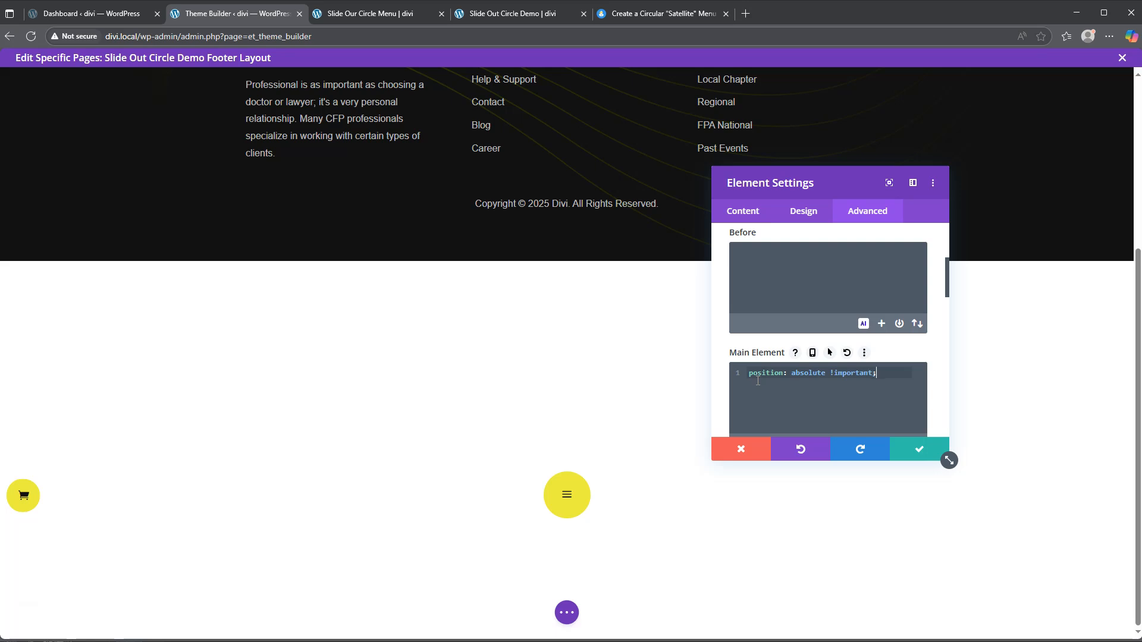
{"action": "key", "text": "Return"}
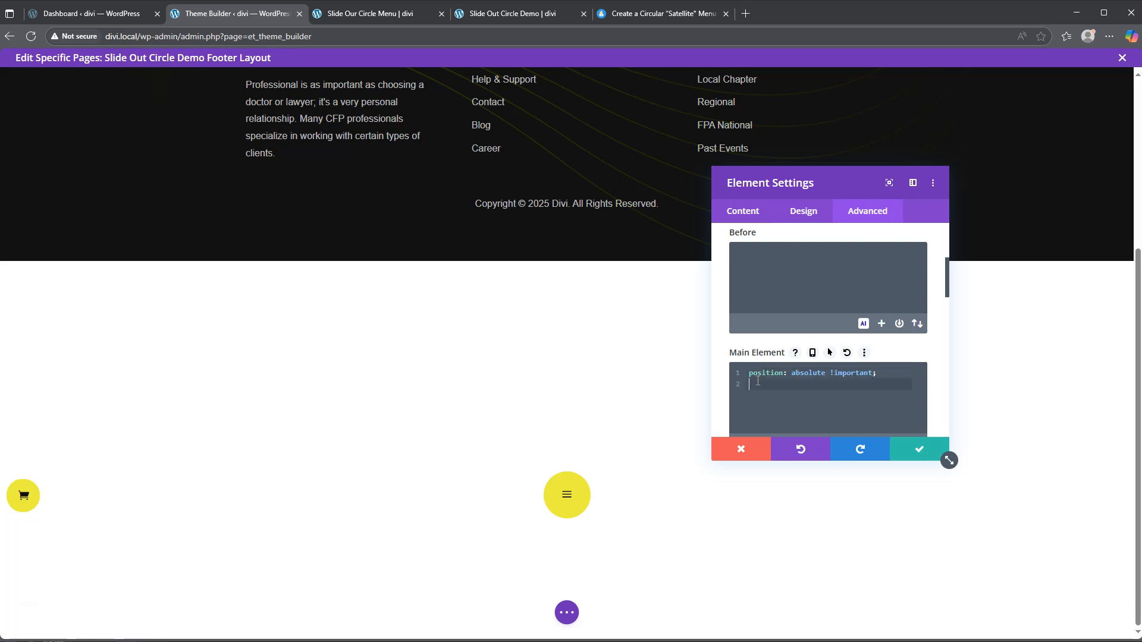
{"action": "type", "text": "bottom: 20px;"}
{"action": "key", "text": "Return"}
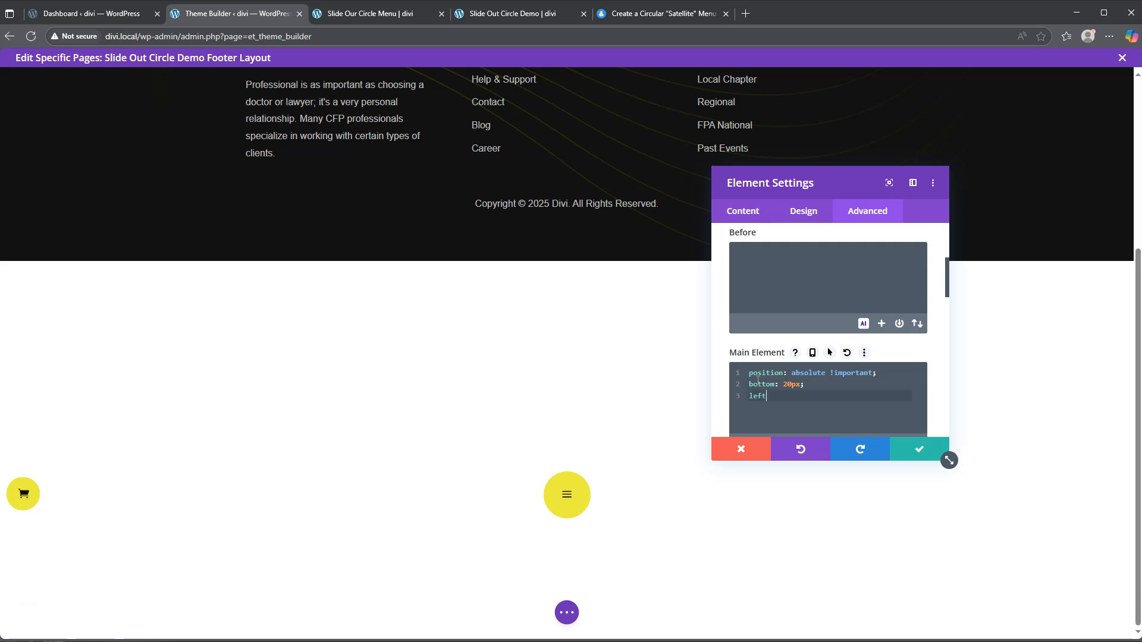
{"action": "type", "text": "left: 20px;"}
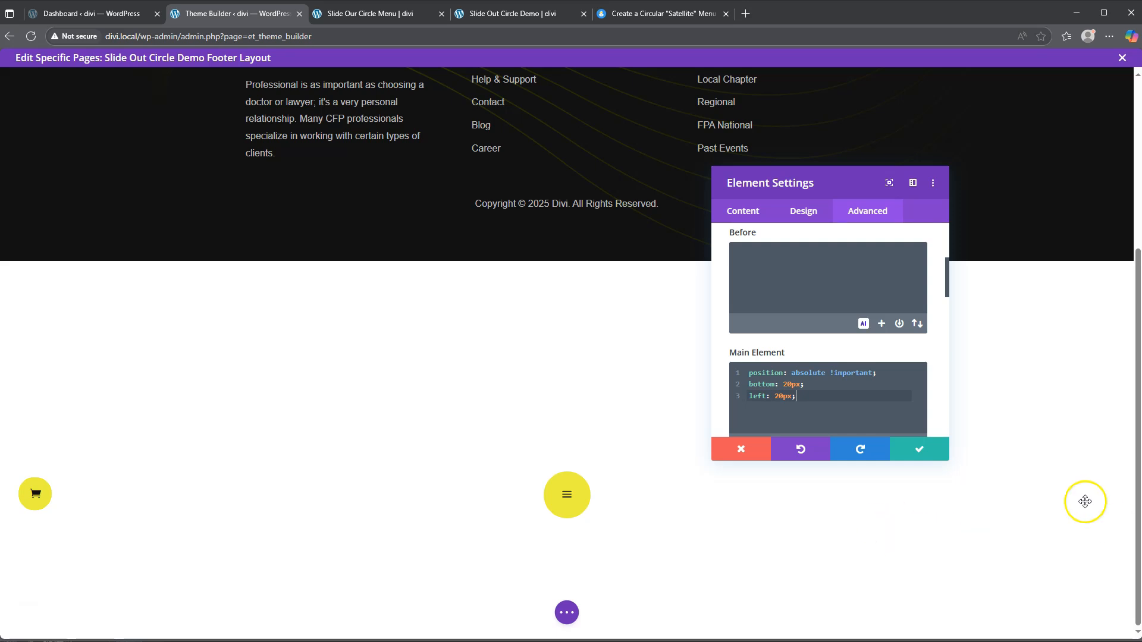
Step: Copy the three positioning CSS rules and save the four blurbs
{"action": "left_click", "coordinate": [796, 395]}
{"action": "left_click_drag", "start_coordinate": [796, 396], "coordinate": [721, 355]}
{"action": "key", "text": "ctrl+c"}
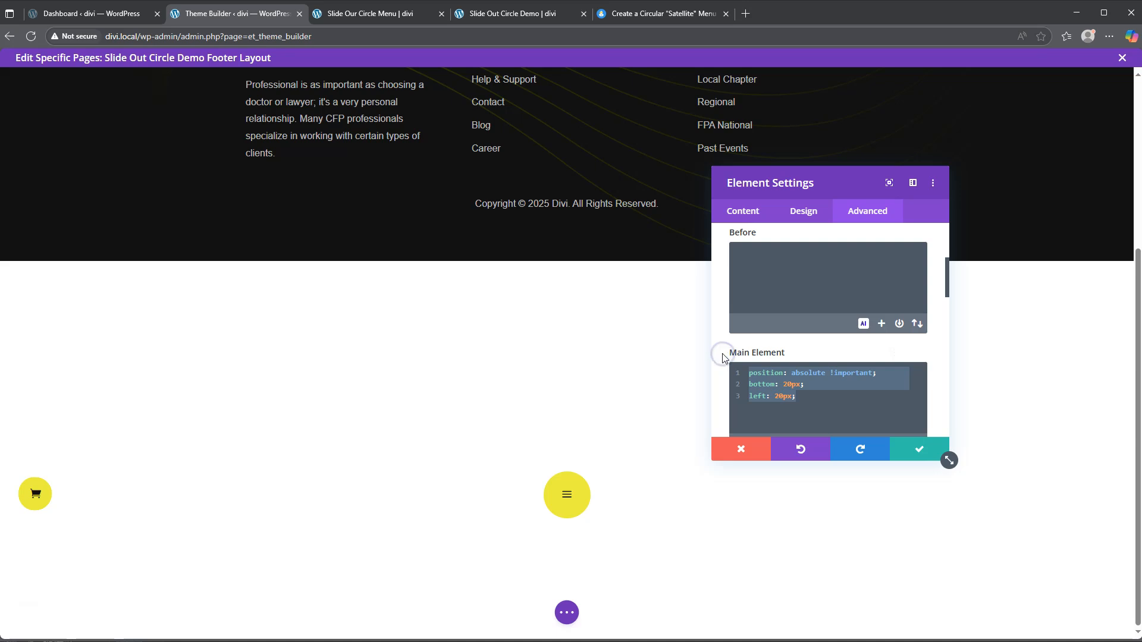
{"action": "left_click", "coordinate": [916, 456]}
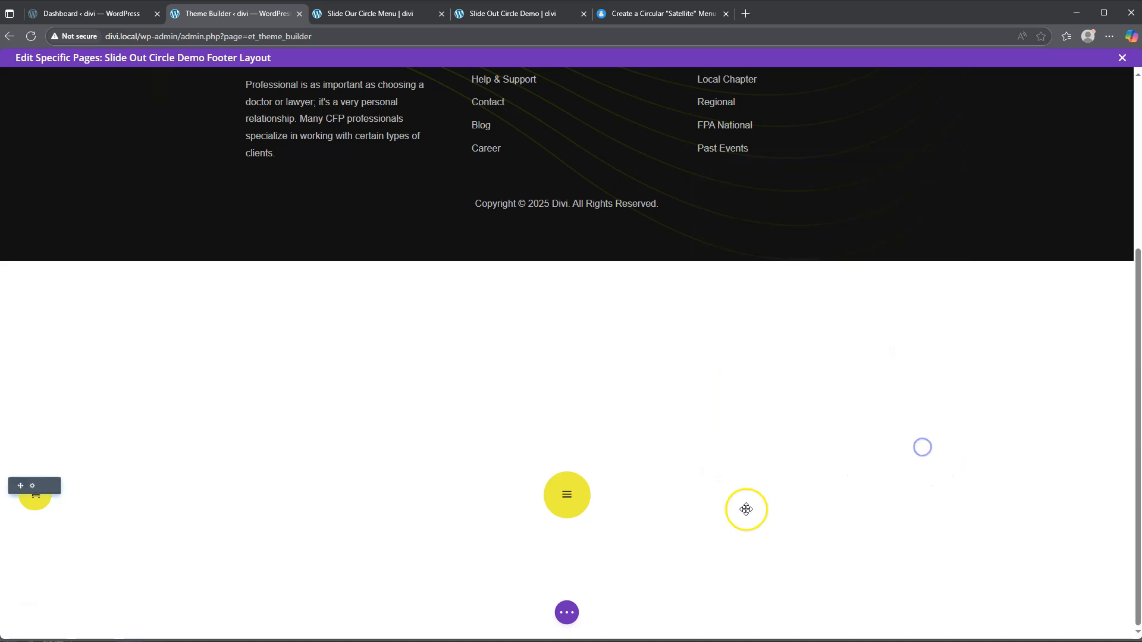
Step: Paste the same positioning CSS into the hamburger blurb's main element and save
{"action": "left_click", "coordinate": [545, 479]}
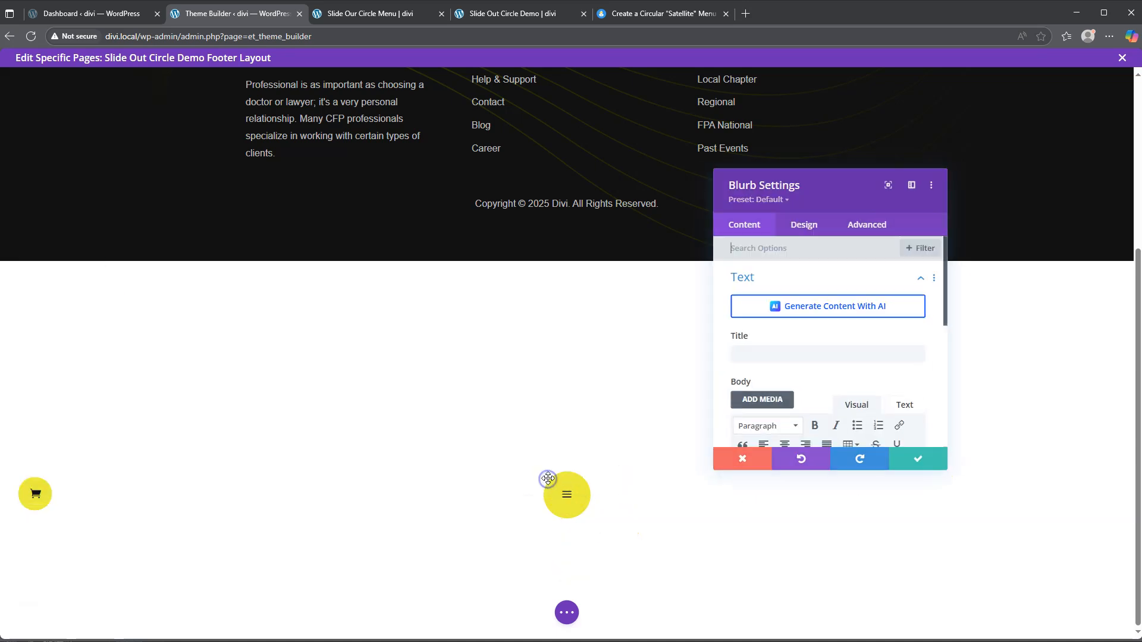
{"action": "left_click", "coordinate": [863, 226]}
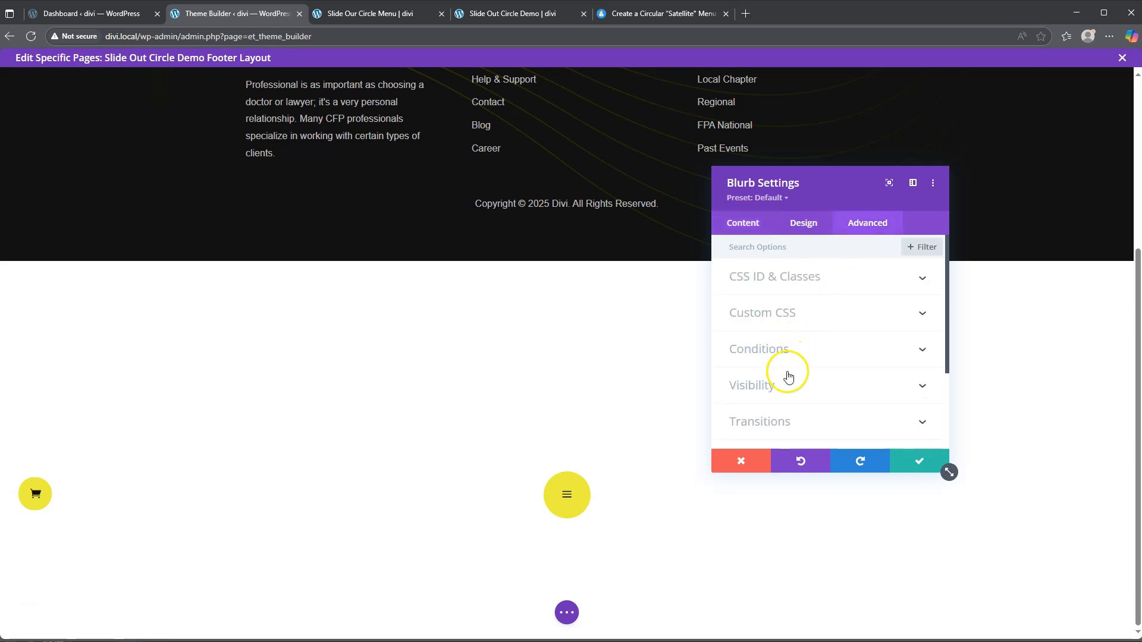
{"action": "scroll", "coordinate": [785, 369], "scroll_direction": "down", "scroll_amount": 3}
{"action": "scroll", "coordinate": [787, 346], "scroll_direction": "up", "scroll_amount": 5}
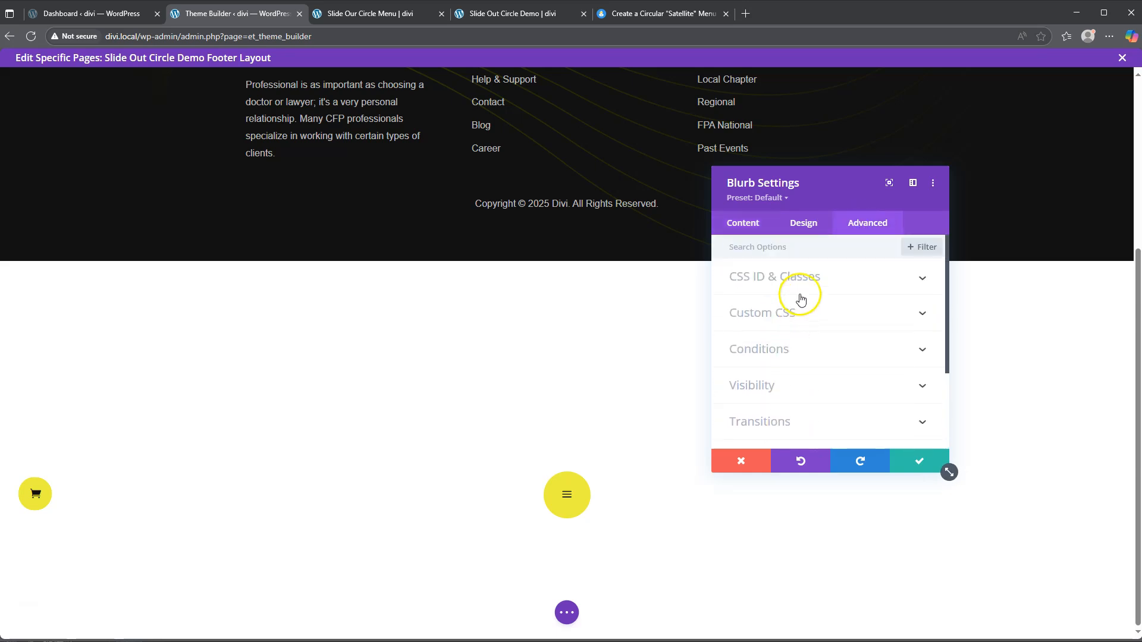
{"action": "left_click", "coordinate": [794, 307]}
{"action": "left_click", "coordinate": [845, 290]}
{"action": "scroll", "coordinate": [803, 374], "scroll_direction": "down", "scroll_amount": 4}
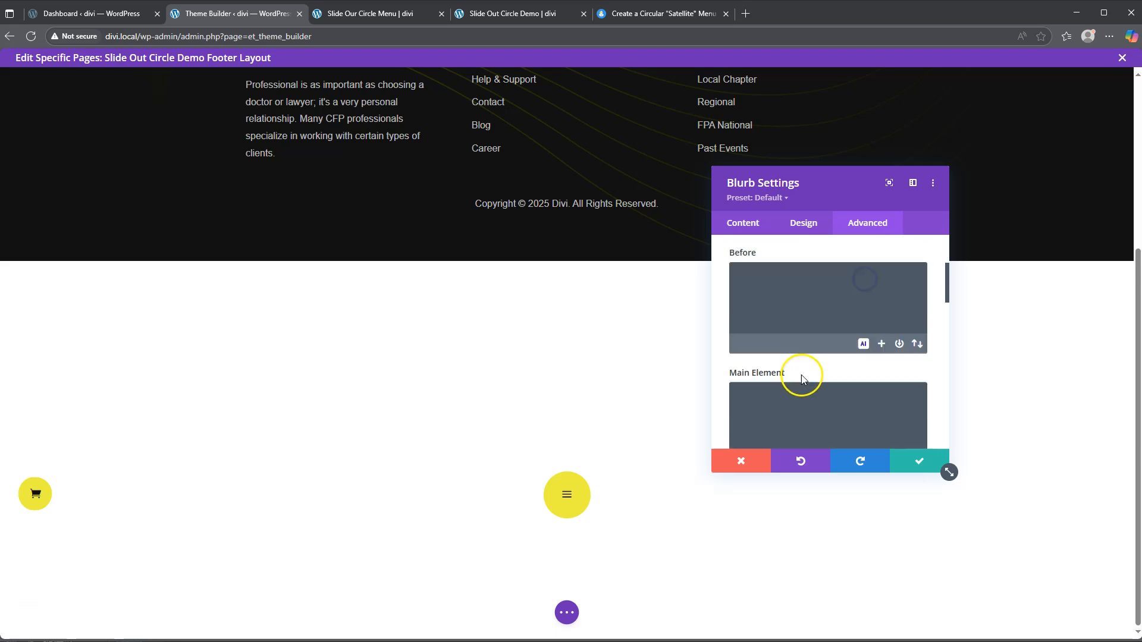
{"action": "left_click", "coordinate": [759, 331]}
{"action": "key", "text": "ctrl+v"}
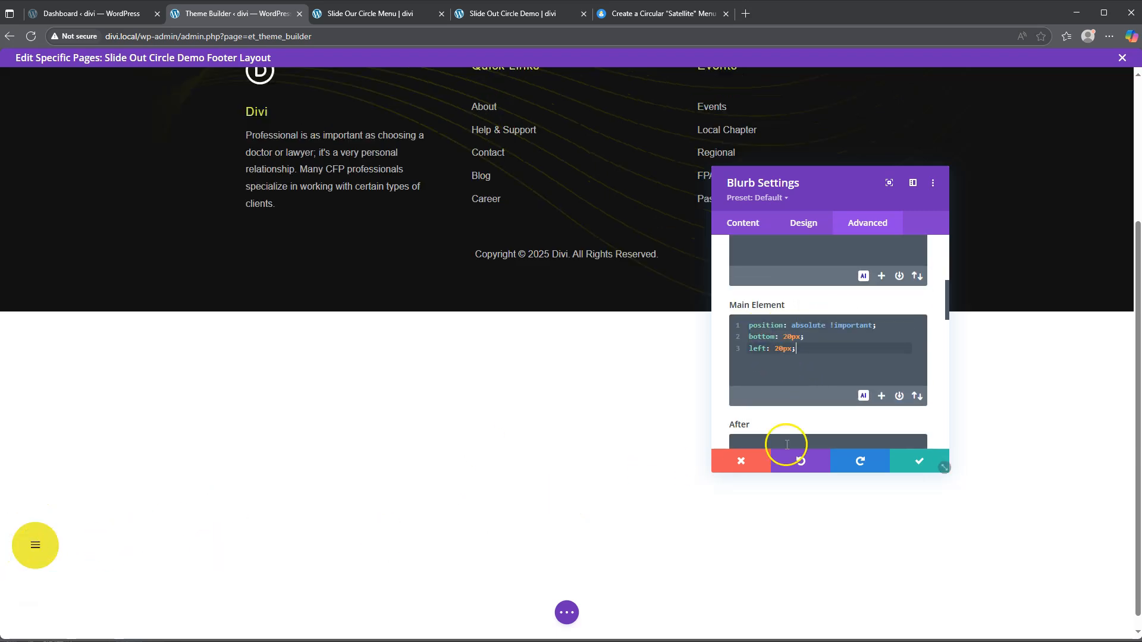
{"action": "left_click", "coordinate": [921, 462]}
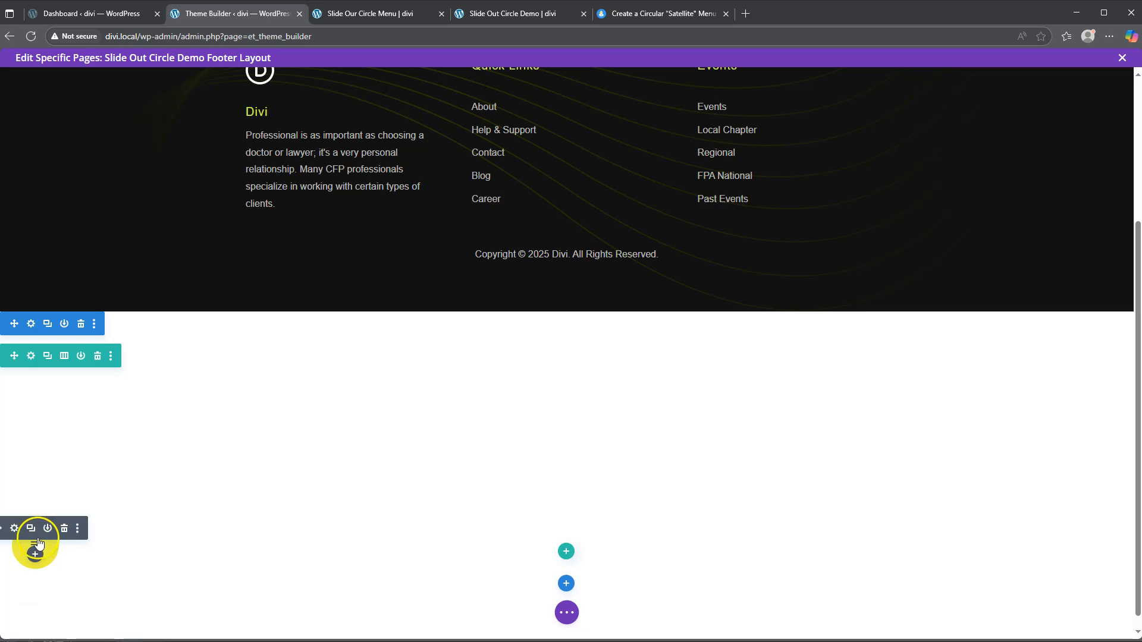
{"action": "mouse_move", "coordinate": [33, 544]}
{"action": "left_mouse_down"}
{"action": "mouse_move", "coordinate": [41, 464]}
{"action": "mouse_move", "coordinate": [34, 541]}
{"action": "left_mouse_up"}
Step: Test the circular menu on the live page, then return to the footer layout editor
{"action": "left_click", "coordinate": [369, 13]}
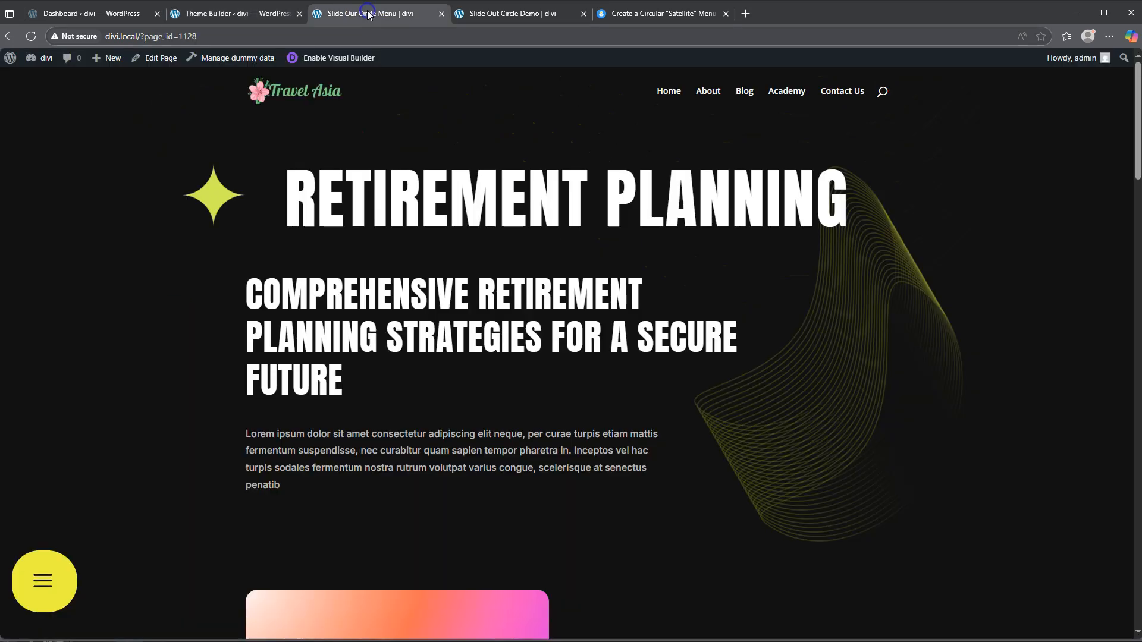
{"action": "left_click", "coordinate": [46, 574]}
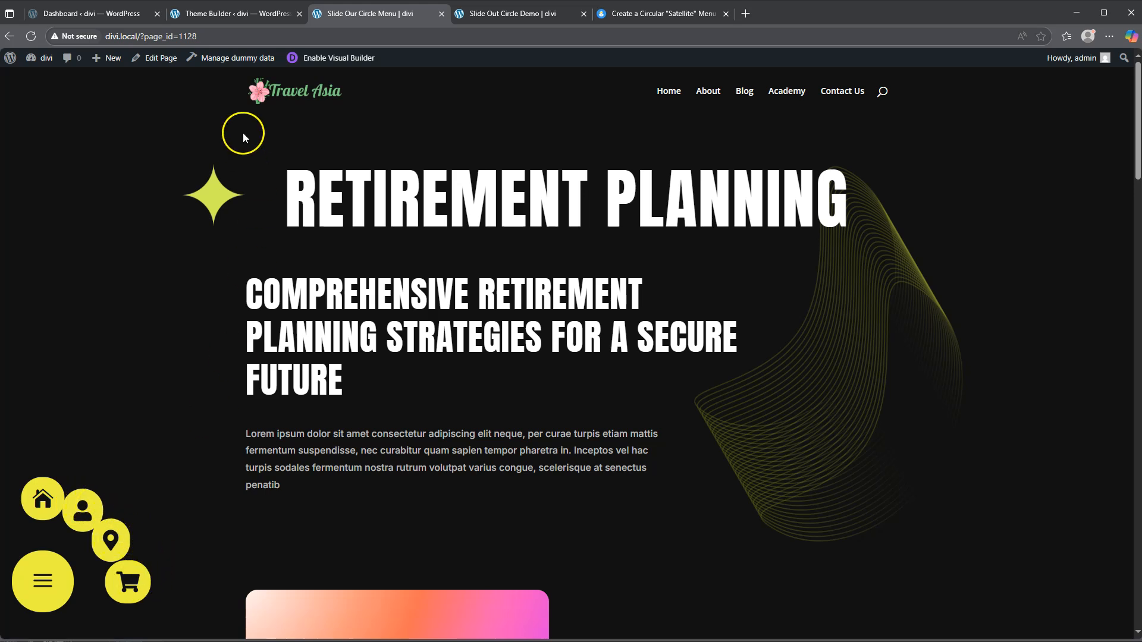
{"action": "left_click", "coordinate": [523, 14]}
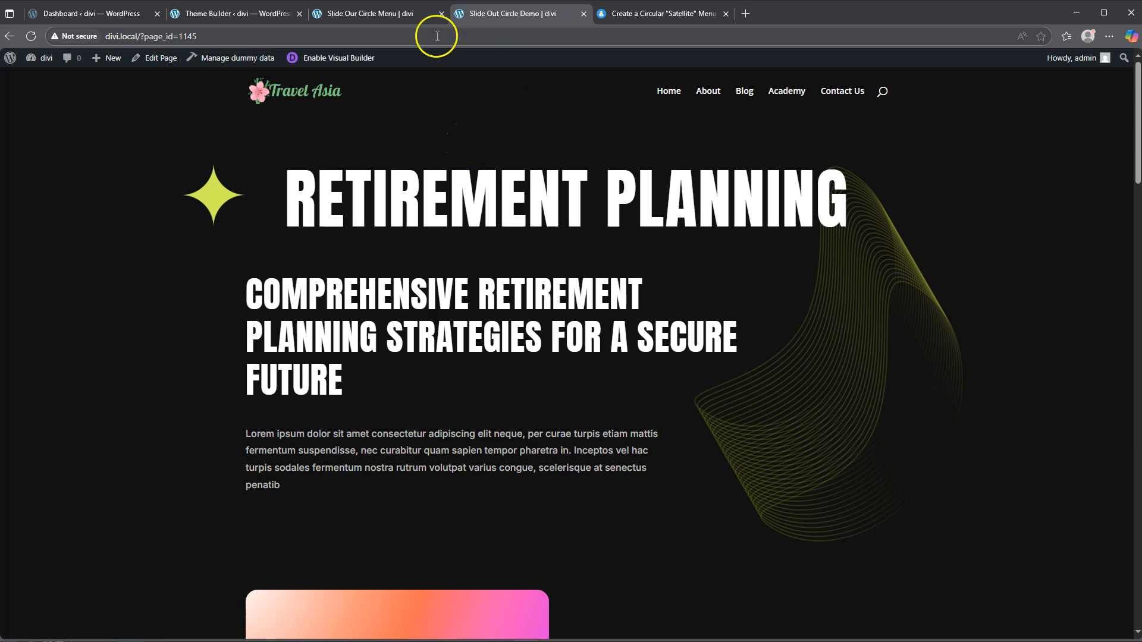
{"action": "left_click", "coordinate": [211, 14]}
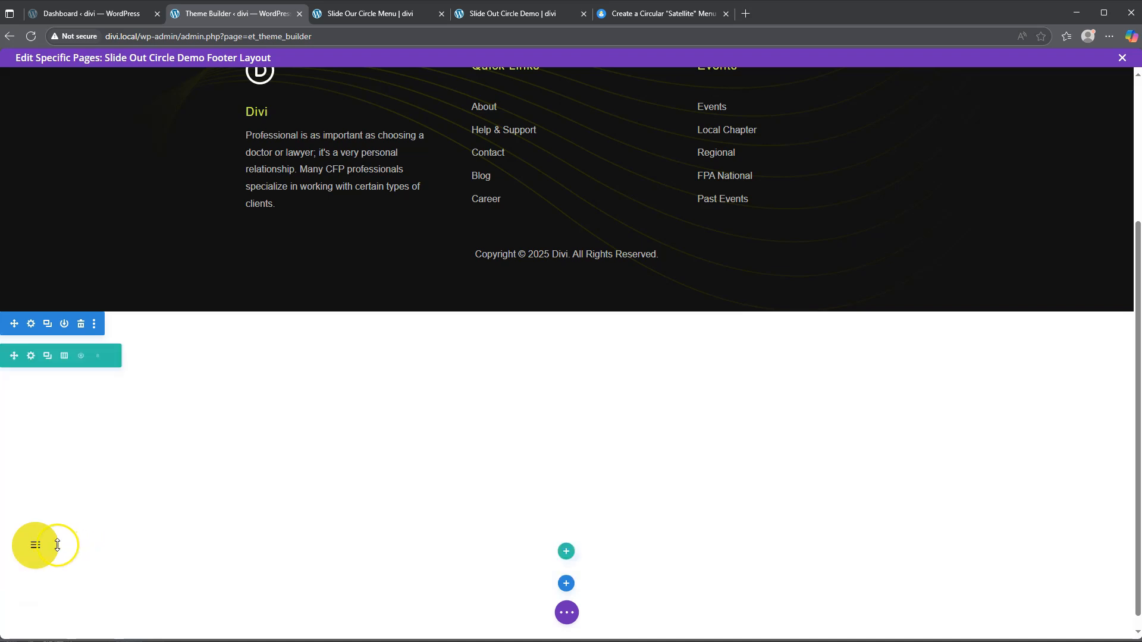
Step: Translate the second blurb -10em vertically and clear the horizontal offset to 0
{"action": "mouse_move", "coordinate": [33, 540]}
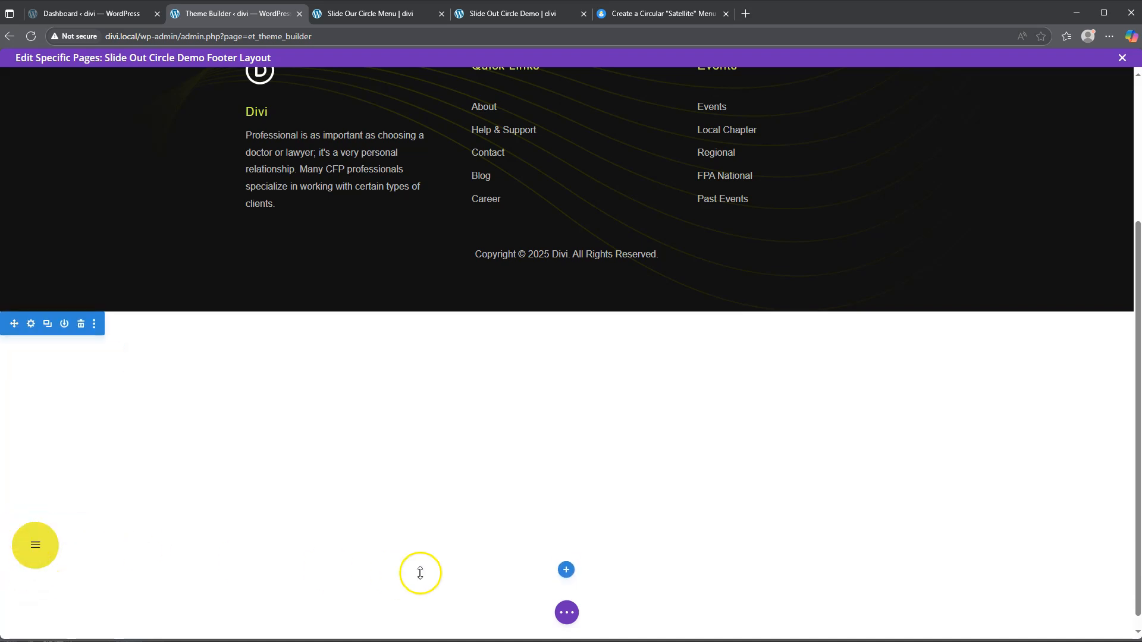
{"action": "left_click", "coordinate": [568, 614]}
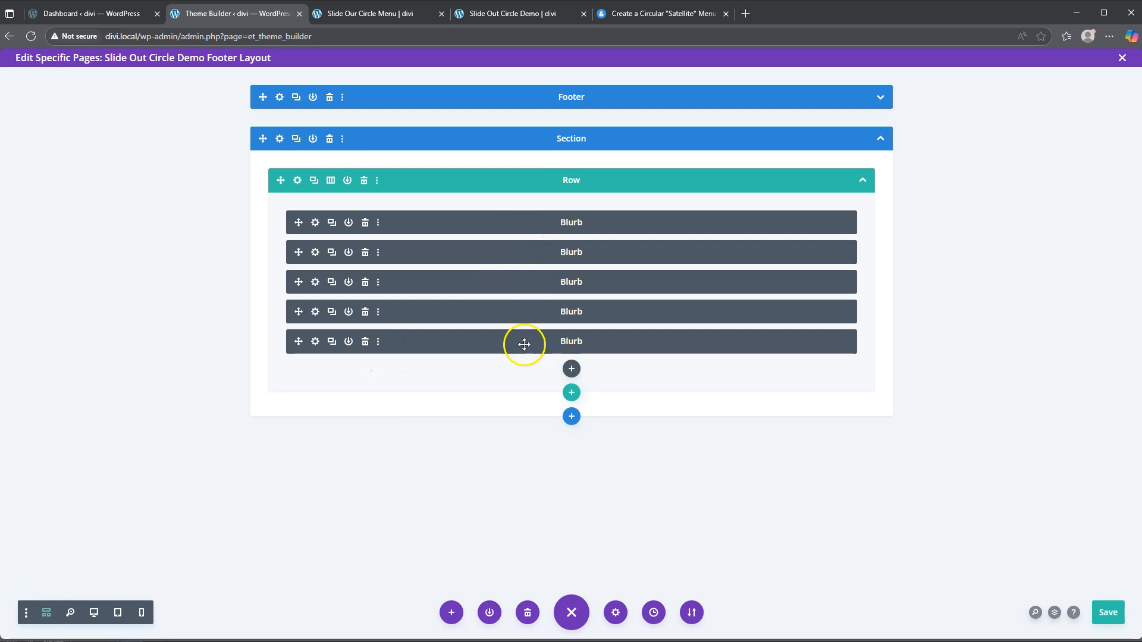
{"action": "left_click", "coordinate": [316, 253]}
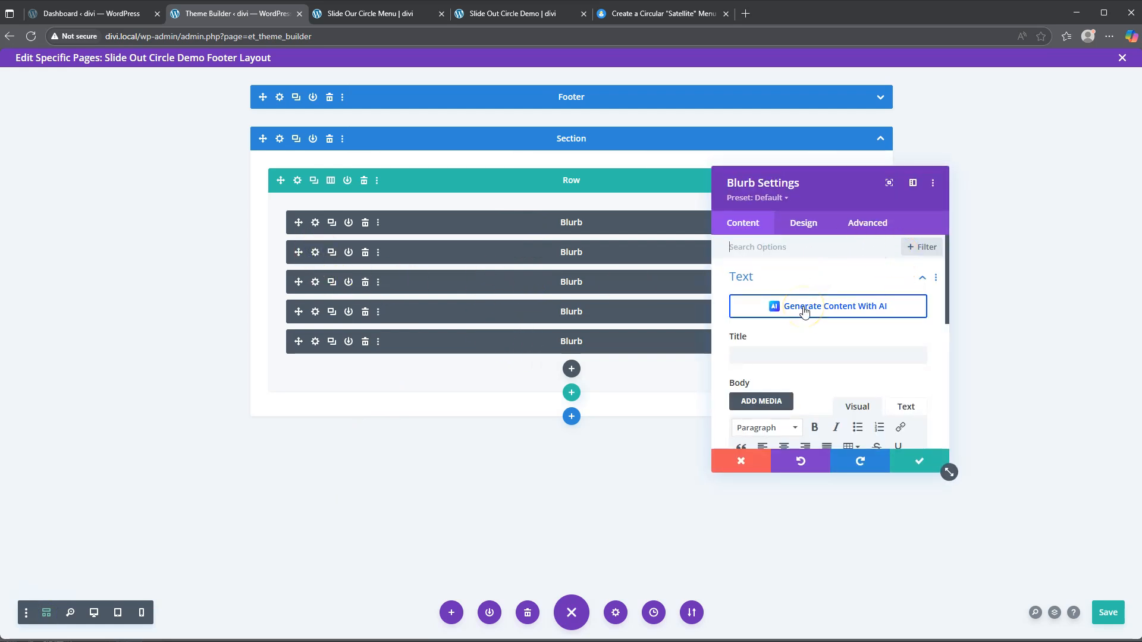
{"action": "left_click", "coordinate": [803, 223]}
{"action": "scroll", "coordinate": [814, 316], "scroll_direction": "down", "scroll_amount": 3}
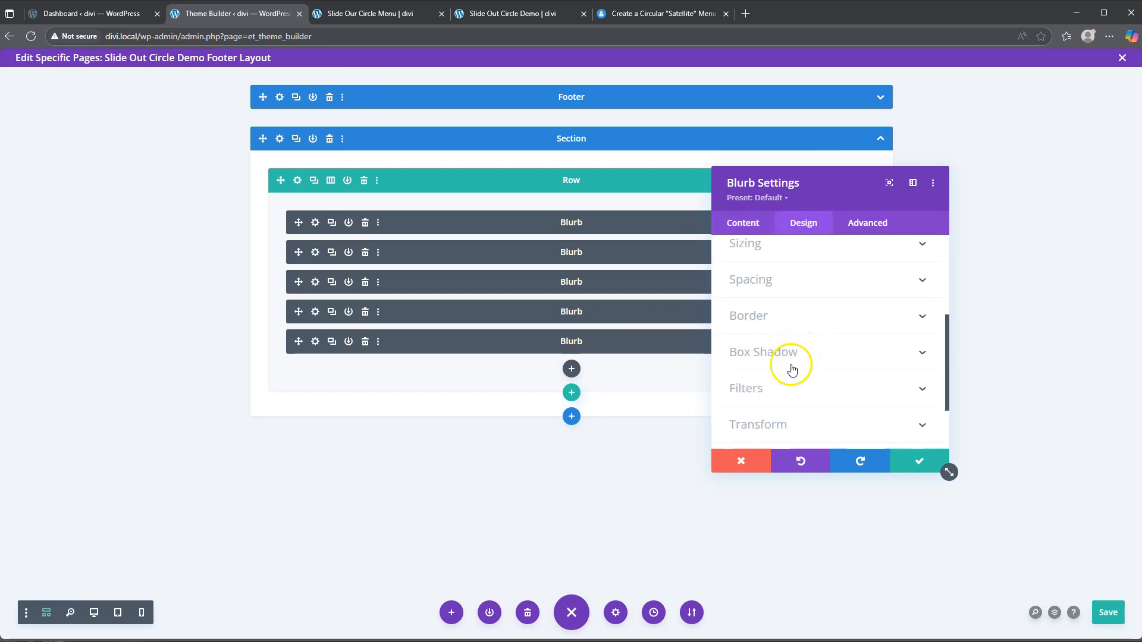
{"action": "left_click", "coordinate": [776, 426]}
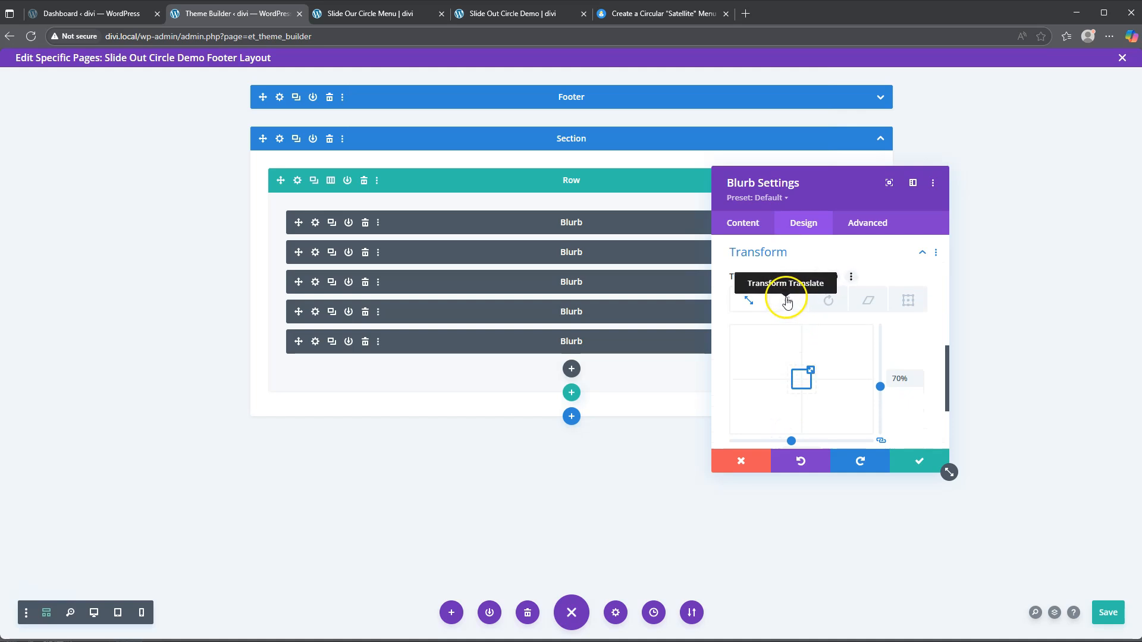
{"action": "left_click", "coordinate": [788, 300]}
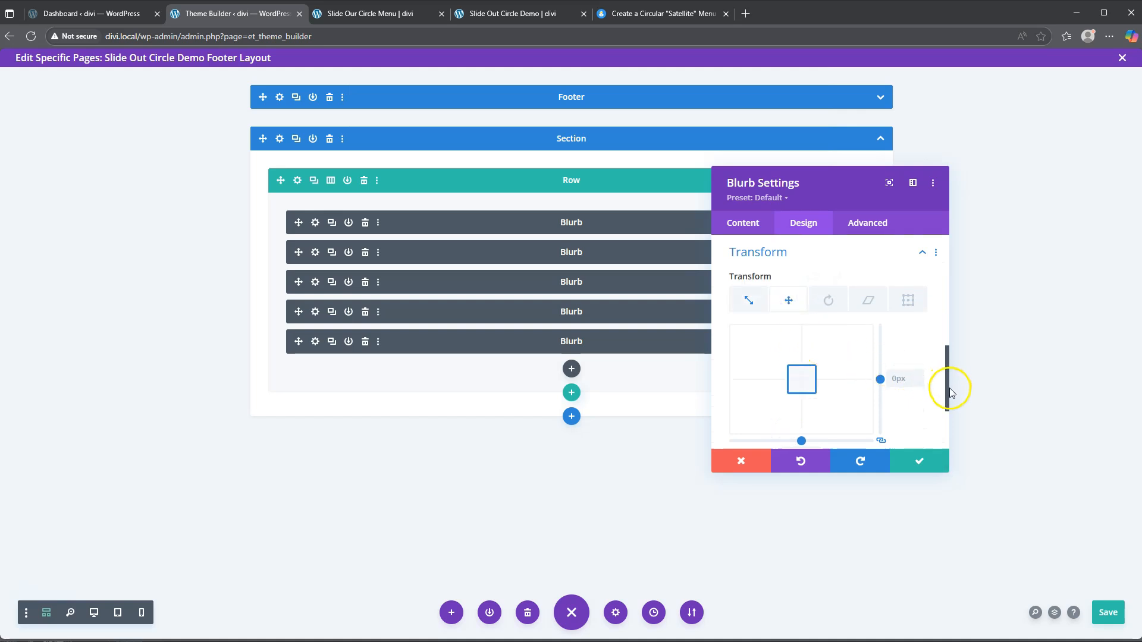
{"action": "left_click", "coordinate": [901, 378]}
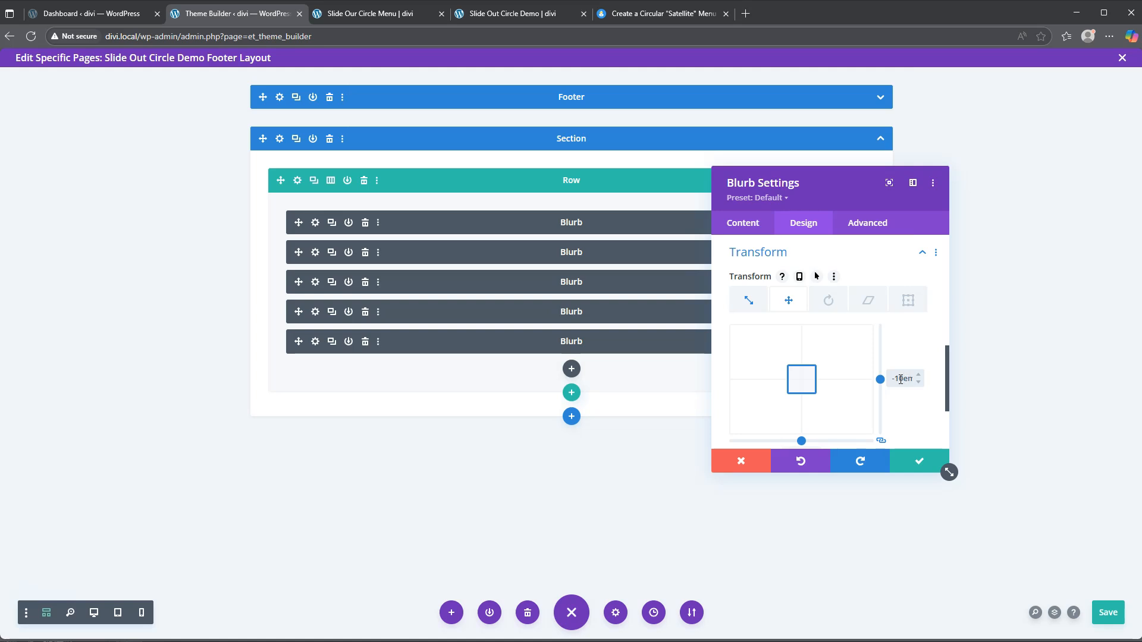
{"action": "scroll", "coordinate": [928, 436], "scroll_direction": "down", "scroll_amount": 2}
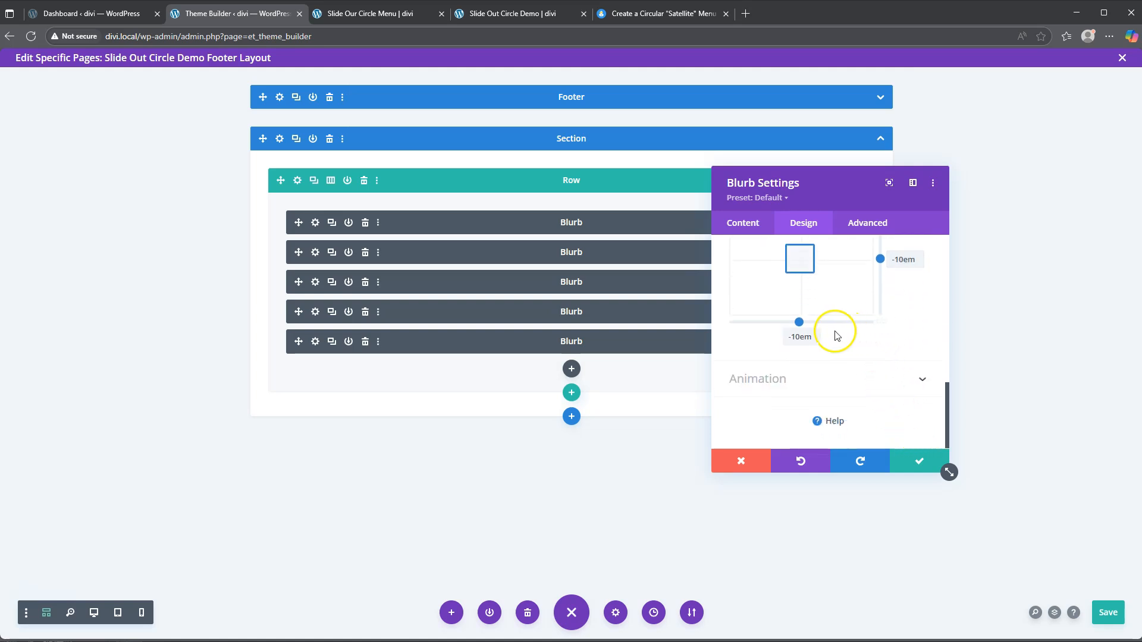
{"action": "left_click_drag", "start_coordinate": [791, 337], "coordinate": [824, 344]}
{"action": "key", "text": "BackSpace"}
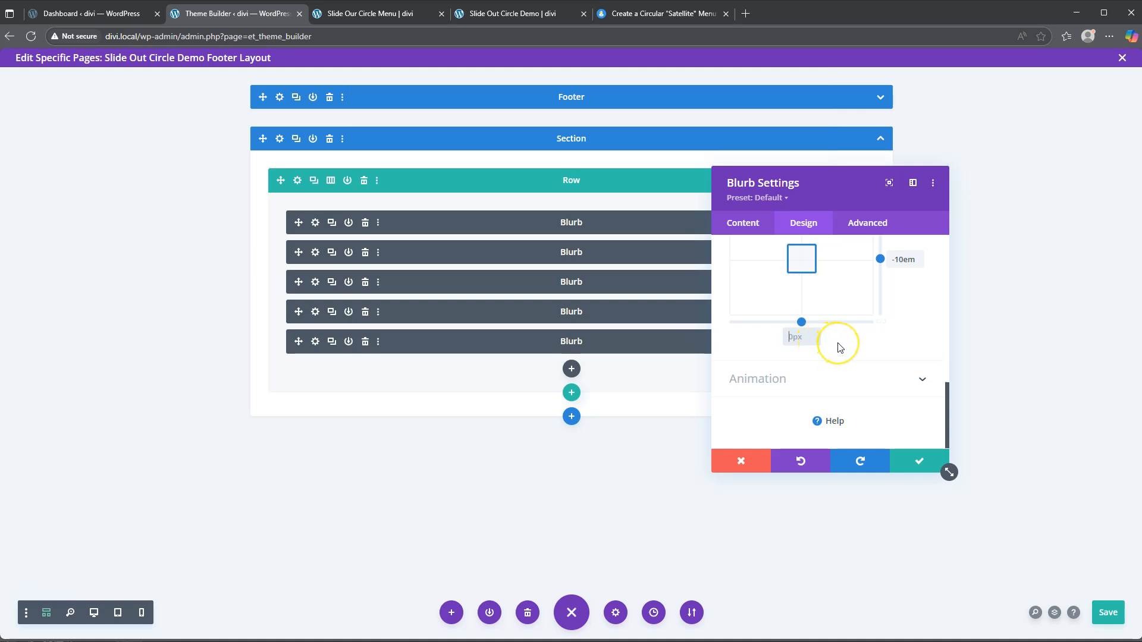
{"action": "scroll", "coordinate": [838, 360], "scroll_direction": "up", "scroll_amount": 2}
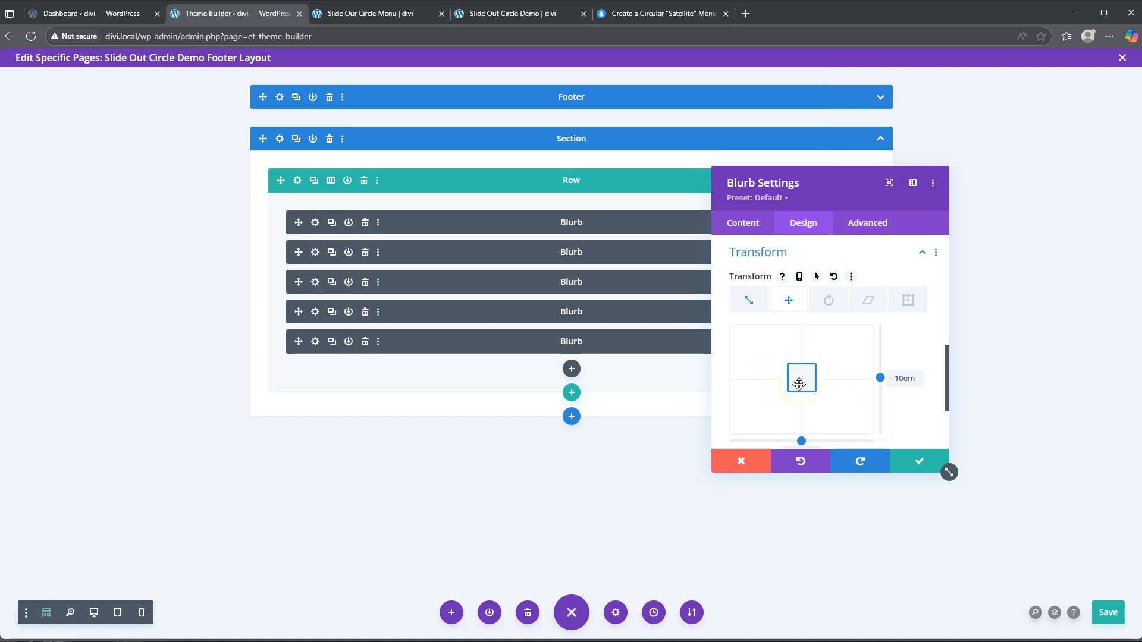
Step: Save the second blurb, then translate the third blurb -8.6em vertically and 5em horizontally
{"action": "left_click", "coordinate": [920, 462]}
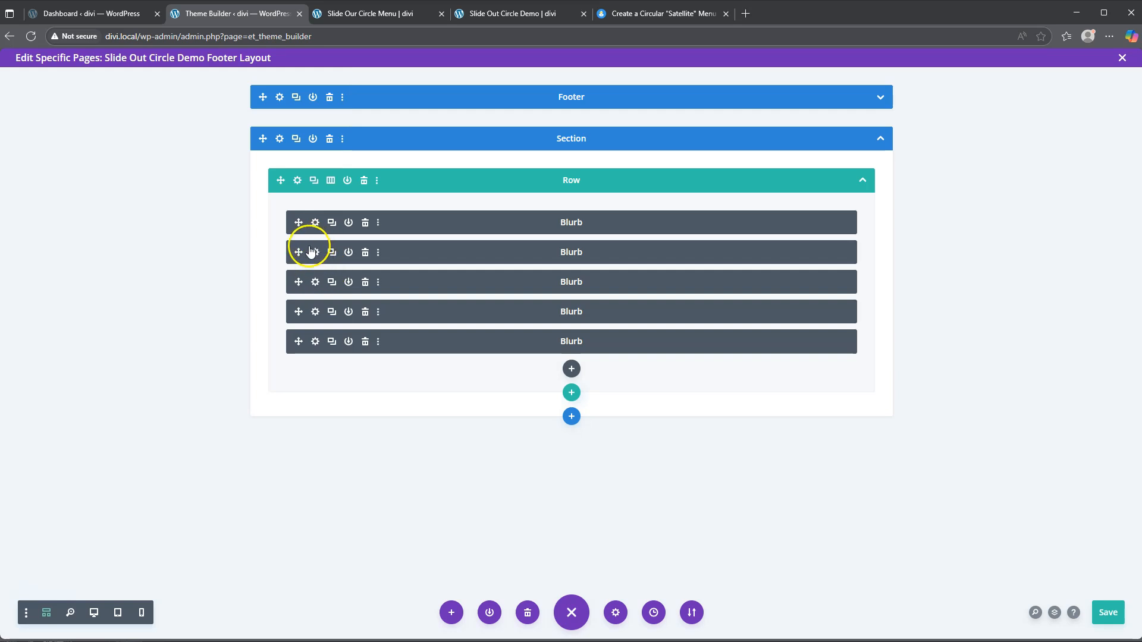
{"action": "left_click", "coordinate": [316, 283]}
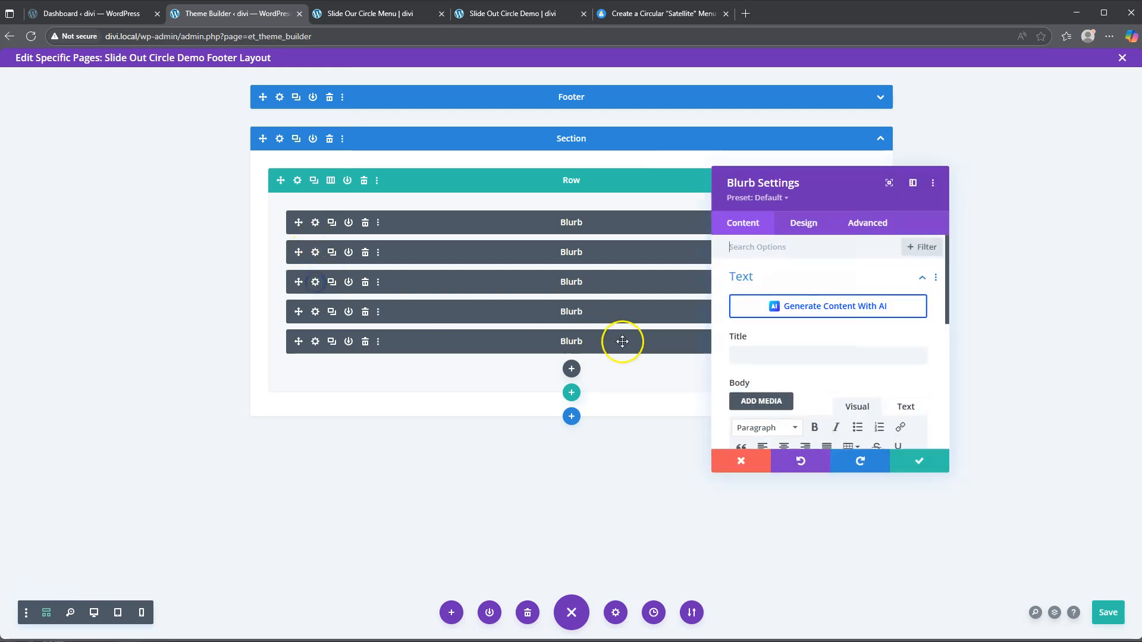
{"action": "left_click", "coordinate": [803, 223]}
{"action": "scroll", "coordinate": [800, 361], "scroll_direction": "down", "scroll_amount": 4}
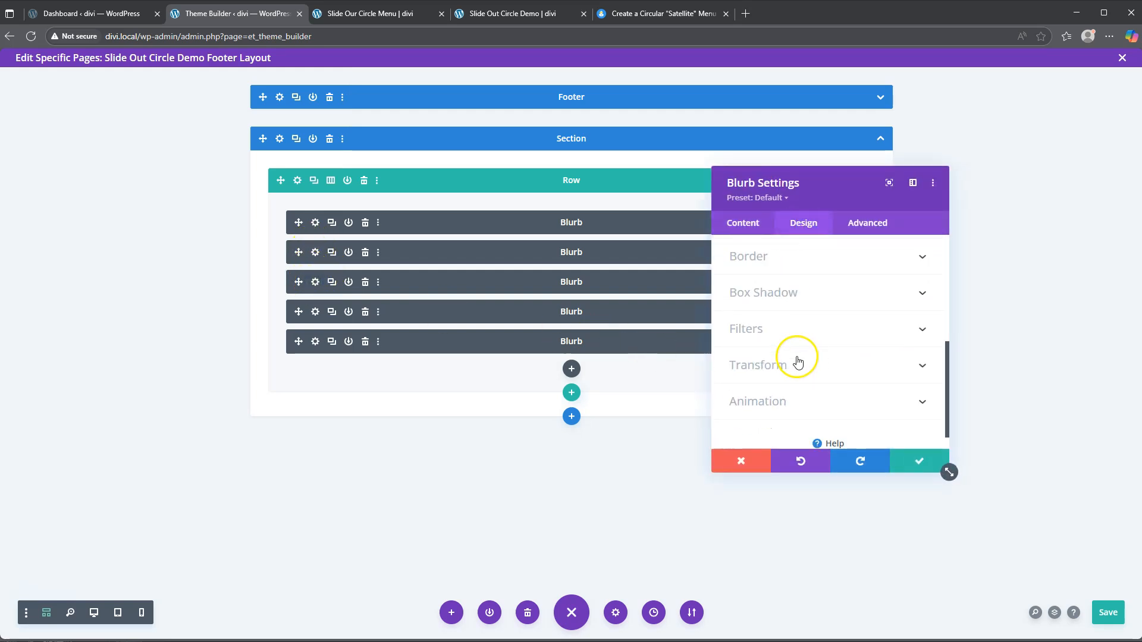
{"action": "left_click", "coordinate": [785, 361]}
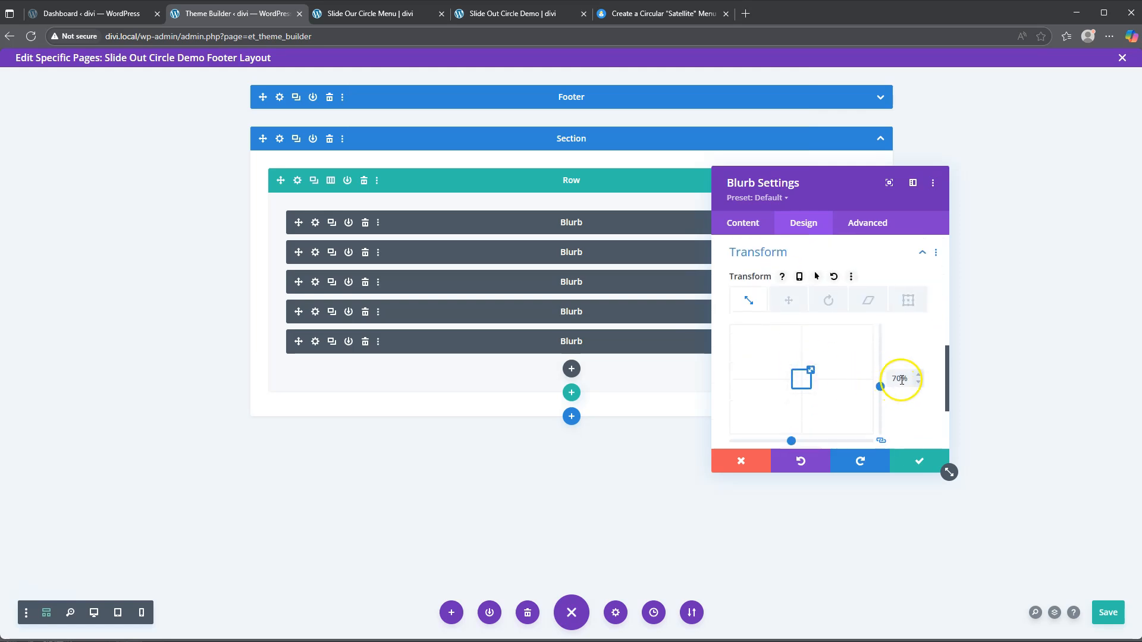
{"action": "scroll", "coordinate": [900, 385], "scroll_direction": "down", "scroll_amount": 1}
{"action": "left_click", "coordinate": [789, 243]}
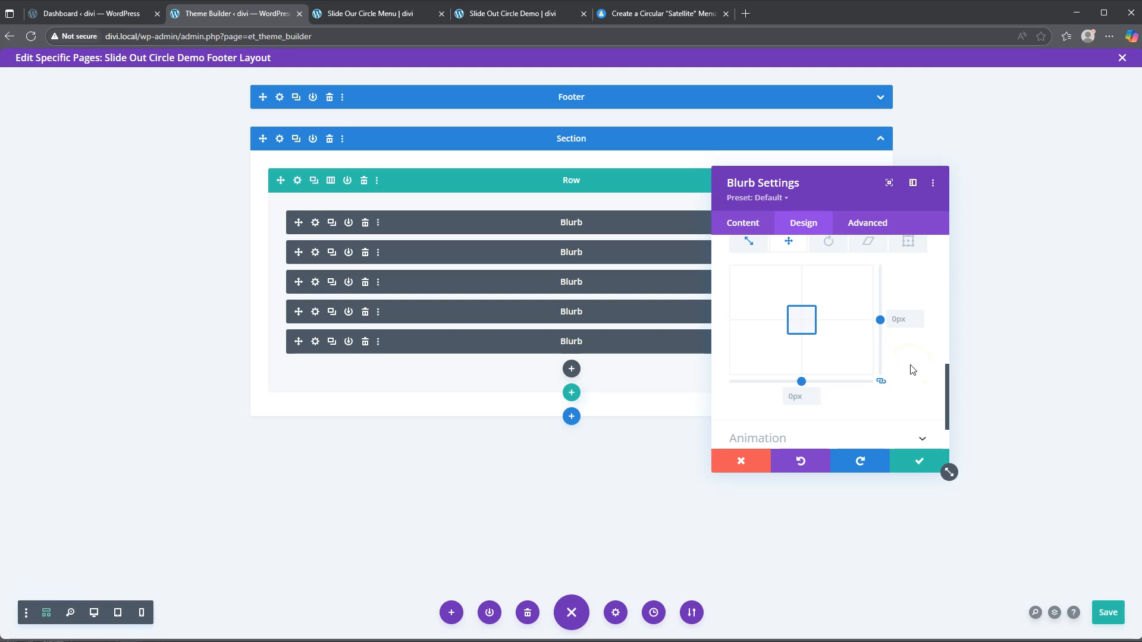
{"action": "left_click", "coordinate": [881, 382]}
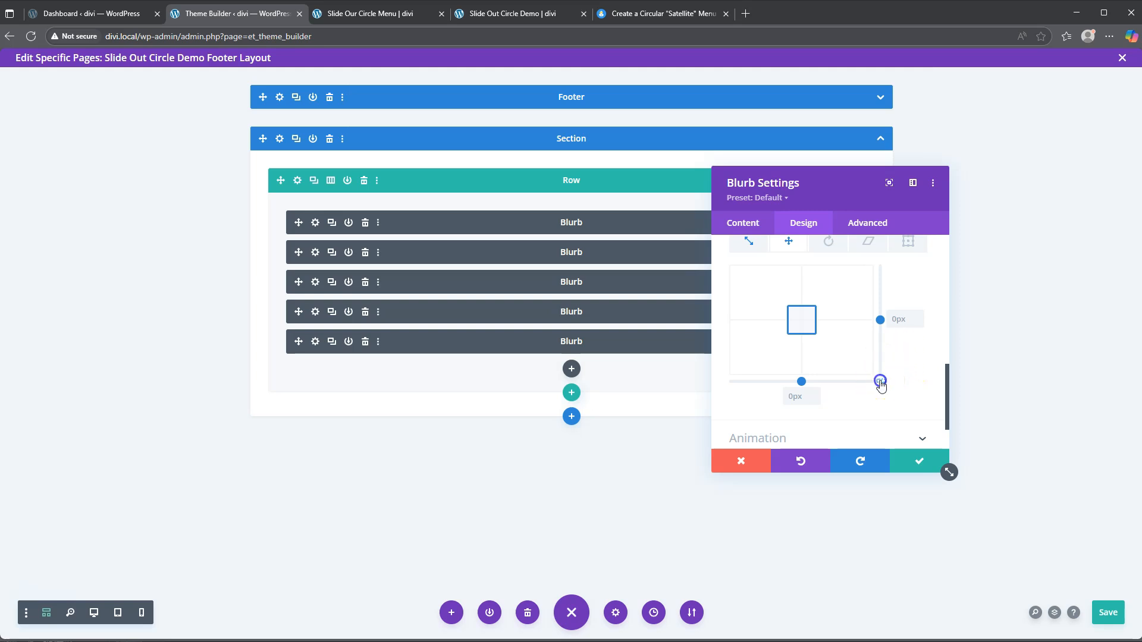
{"action": "left_click", "coordinate": [896, 323]}
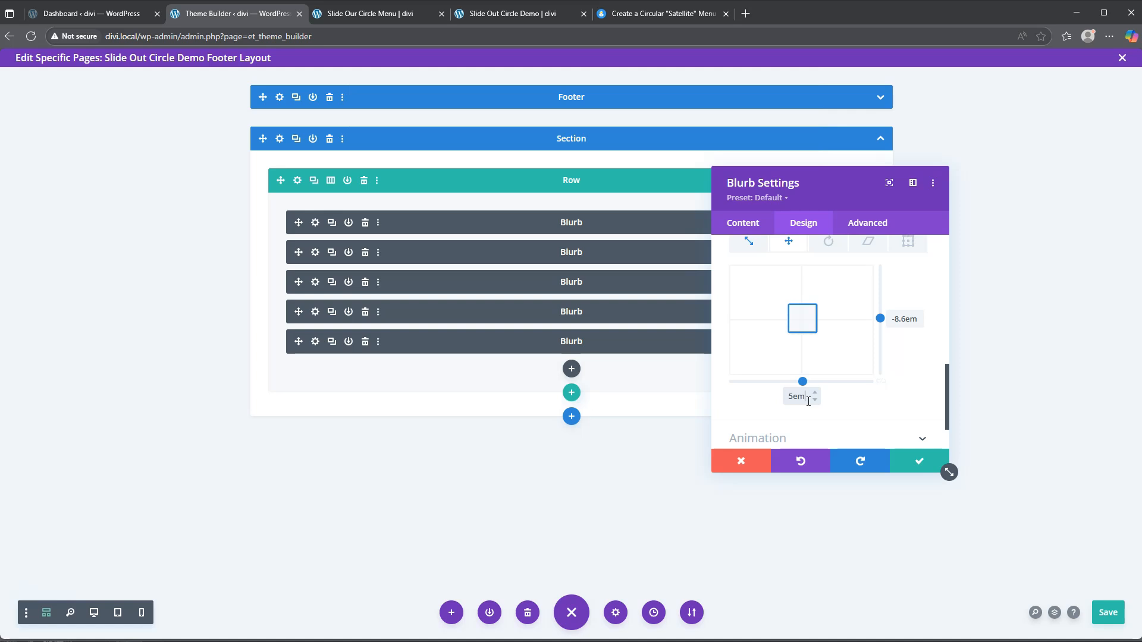
{"action": "left_click", "coordinate": [919, 464]}
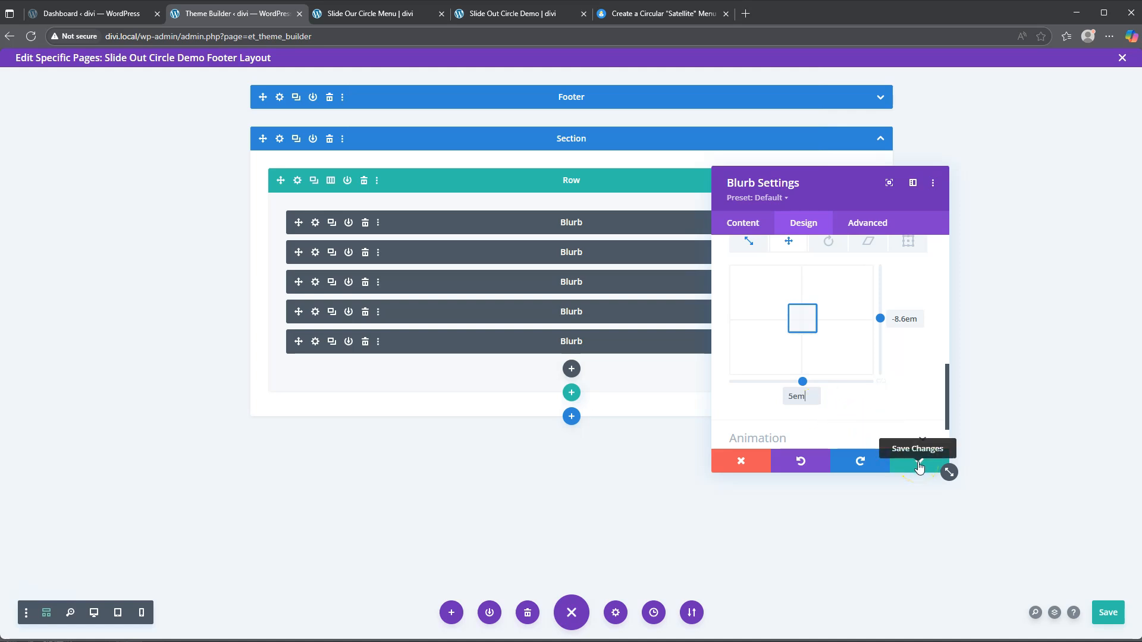
{"action": "left_click", "coordinate": [920, 464]}
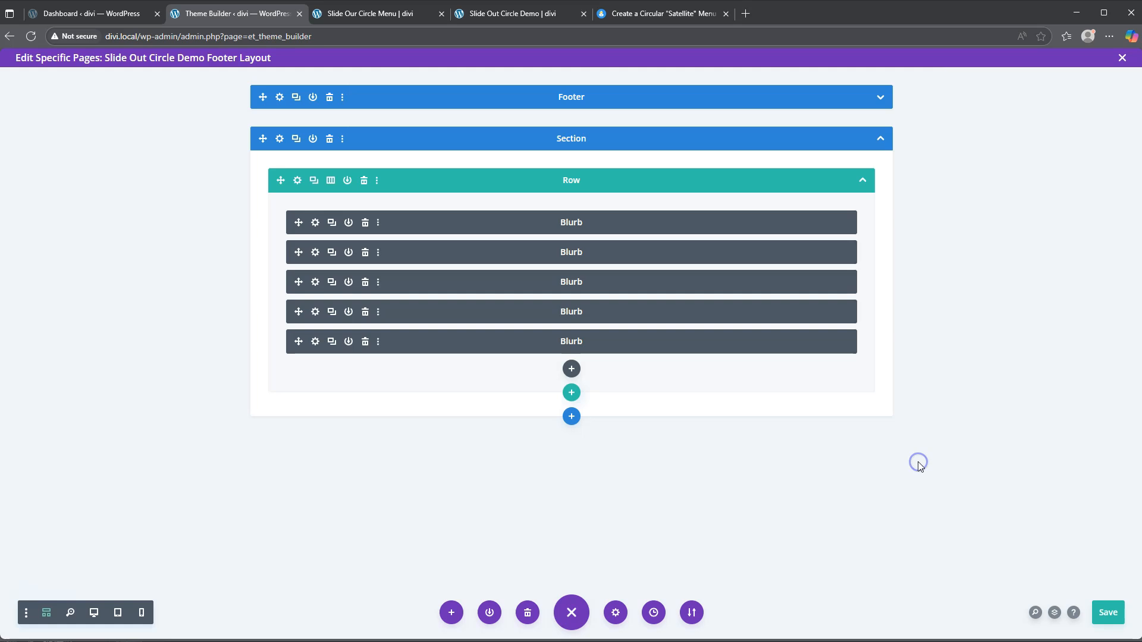
Step: Translate the fourth blurb -5em vertically and 8.6em horizontally and save
{"action": "left_click", "coordinate": [314, 312]}
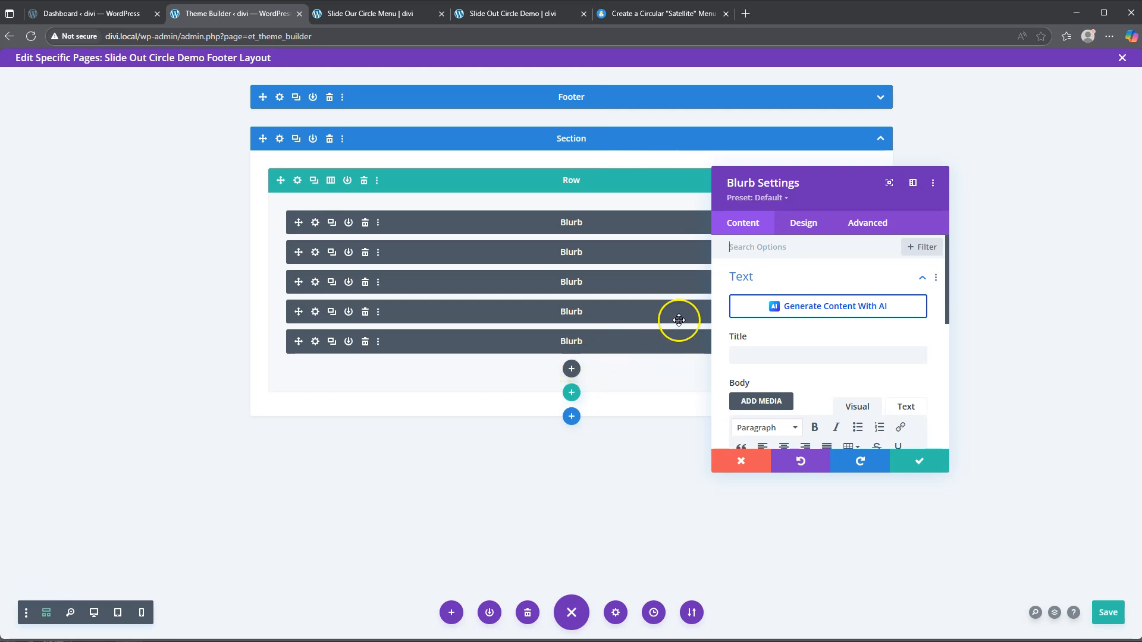
{"action": "left_click", "coordinate": [802, 224]}
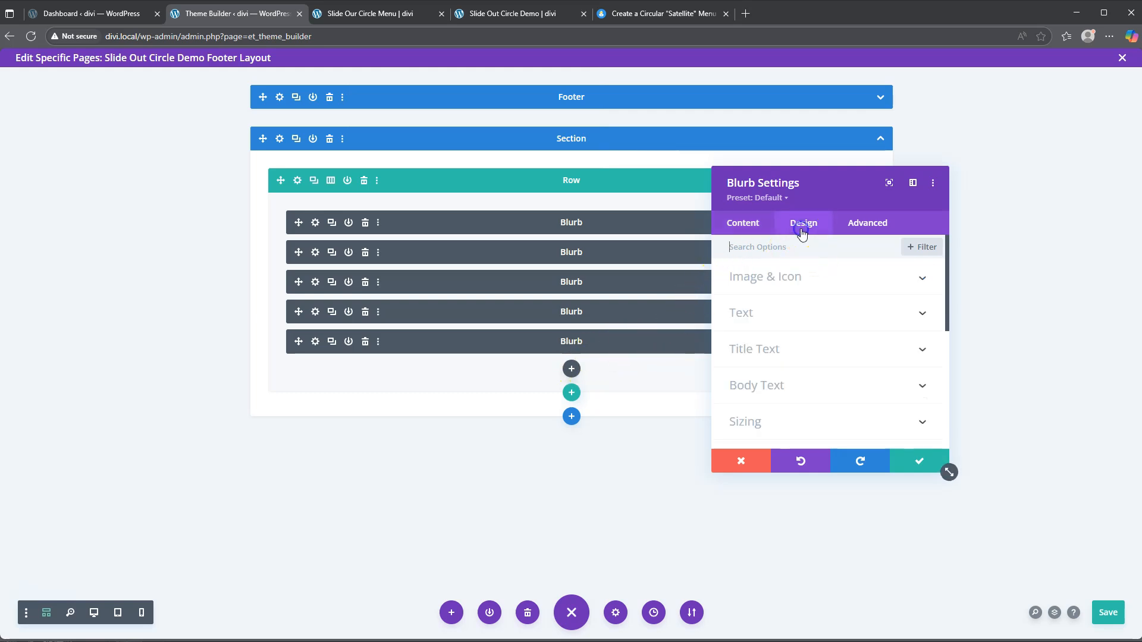
{"action": "scroll", "coordinate": [785, 370], "scroll_direction": "down", "scroll_amount": 5}
{"action": "left_click", "coordinate": [780, 365]}
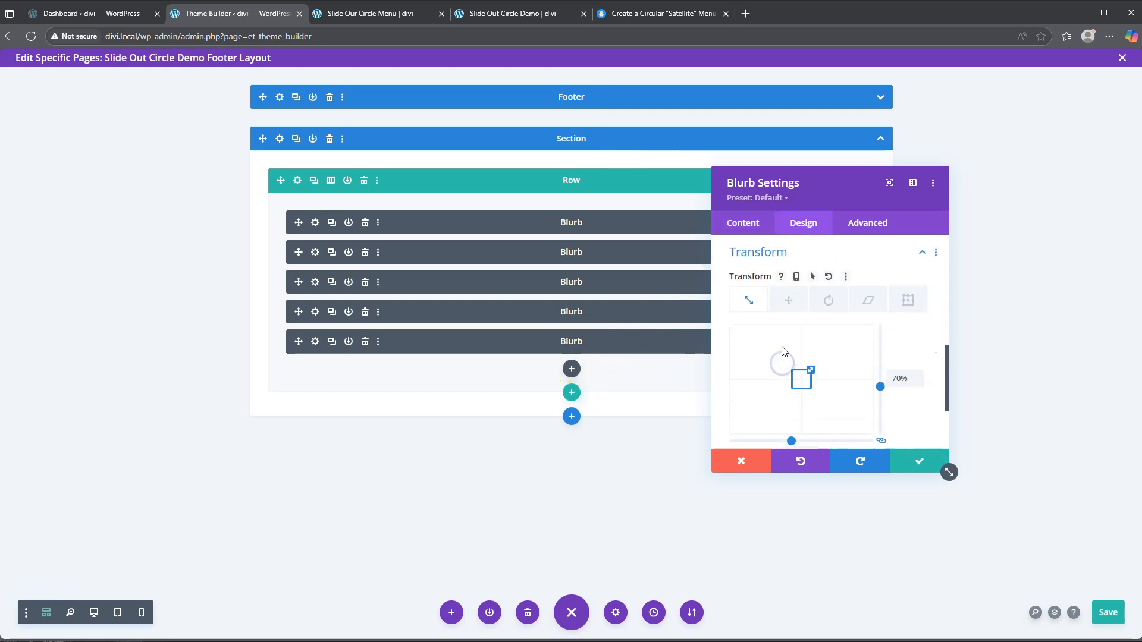
{"action": "left_click", "coordinate": [787, 300]}
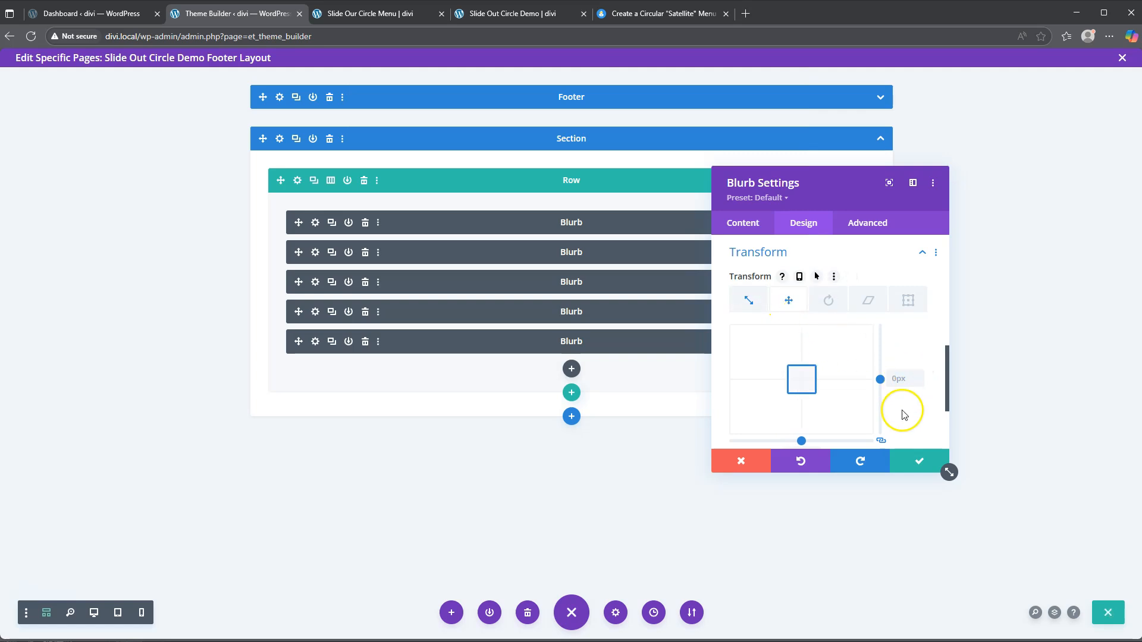
{"action": "scroll", "coordinate": [902, 415], "scroll_direction": "down", "scroll_amount": 1}
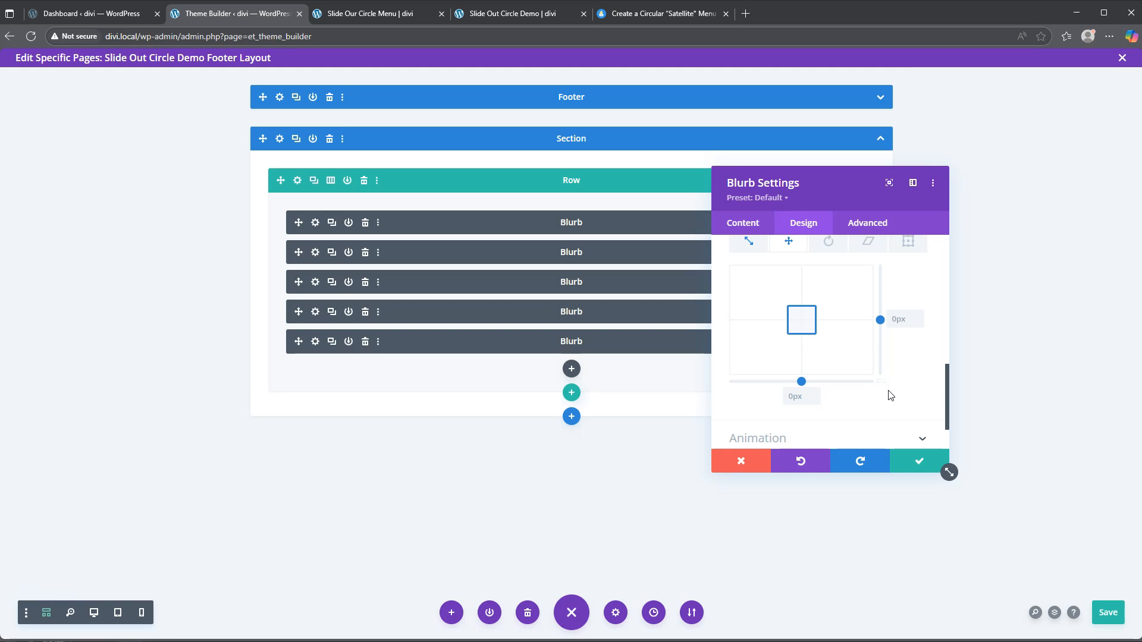
{"action": "left_click", "coordinate": [896, 319]}
{"action": "left_click", "coordinate": [795, 396]}
{"action": "type", "text": "8.x6"}
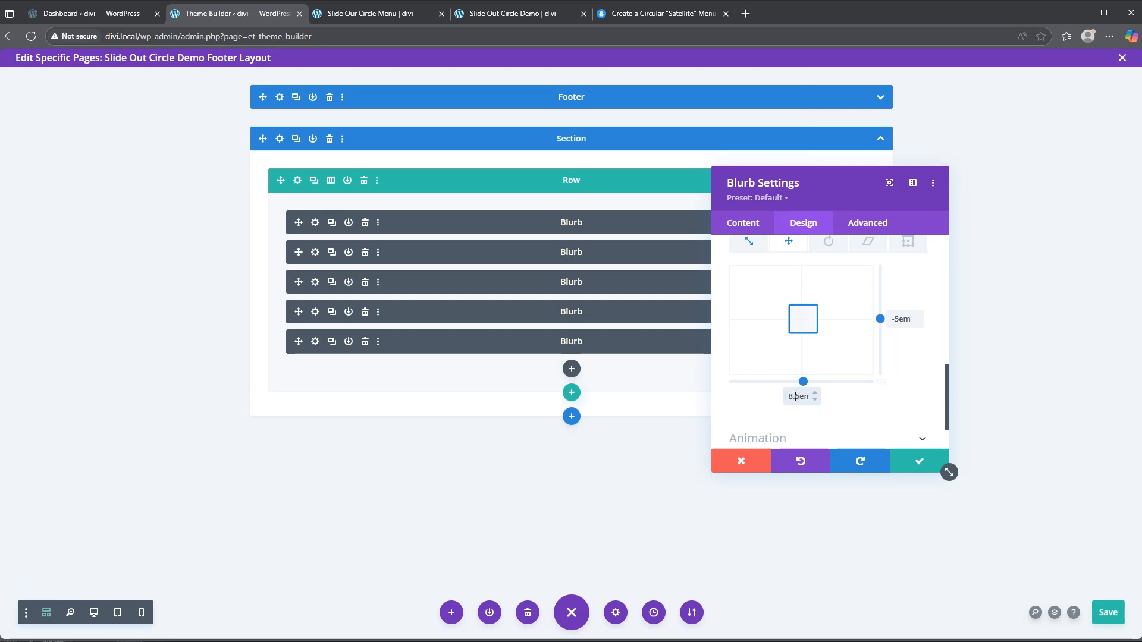
{"action": "left_click", "coordinate": [921, 463]}
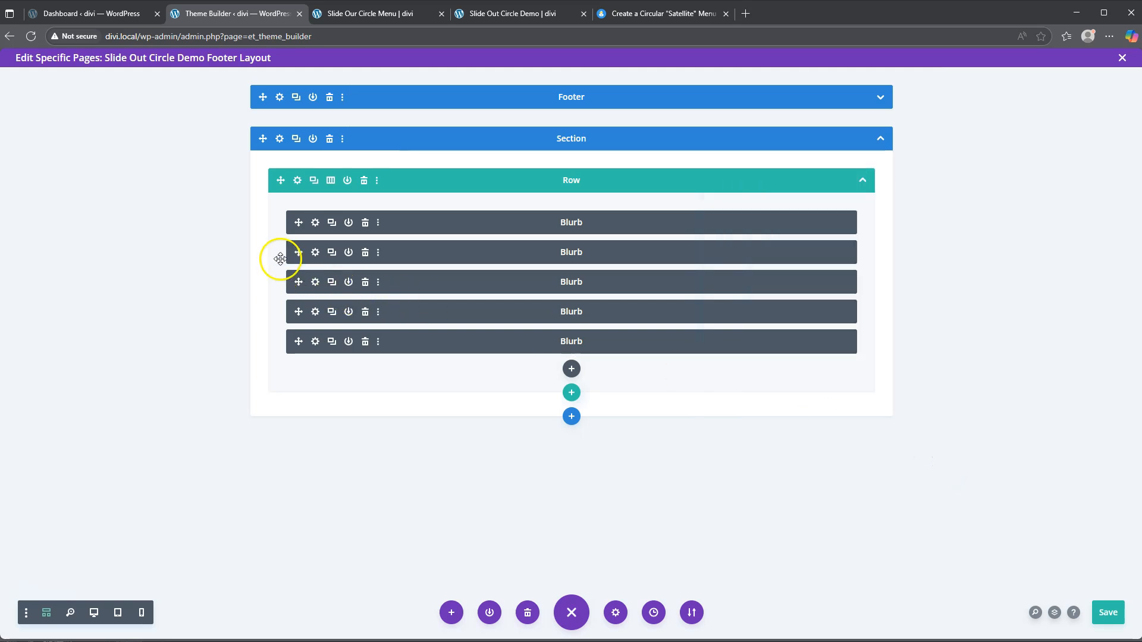
Step: Reopen the second blurb's Design Transform Translate settings, showing -10em vertically
{"action": "left_click", "coordinate": [316, 253]}
{"action": "left_click", "coordinate": [798, 225]}
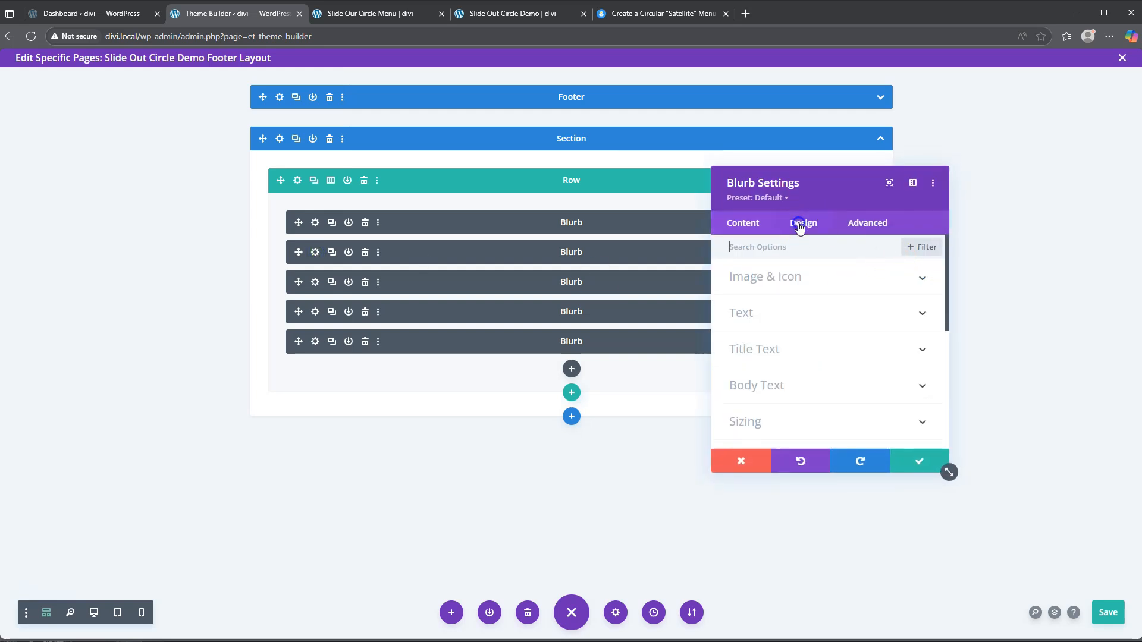
{"action": "scroll", "coordinate": [791, 355], "scroll_direction": "down", "scroll_amount": 5}
{"action": "left_click", "coordinate": [785, 362]}
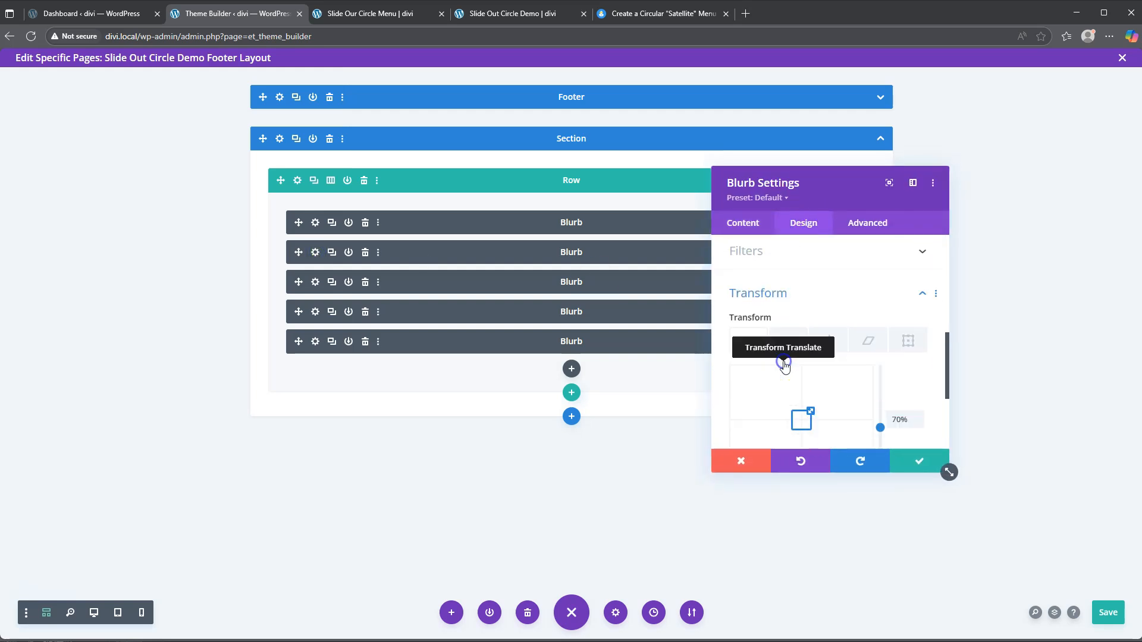
{"action": "left_click", "coordinate": [790, 300]}
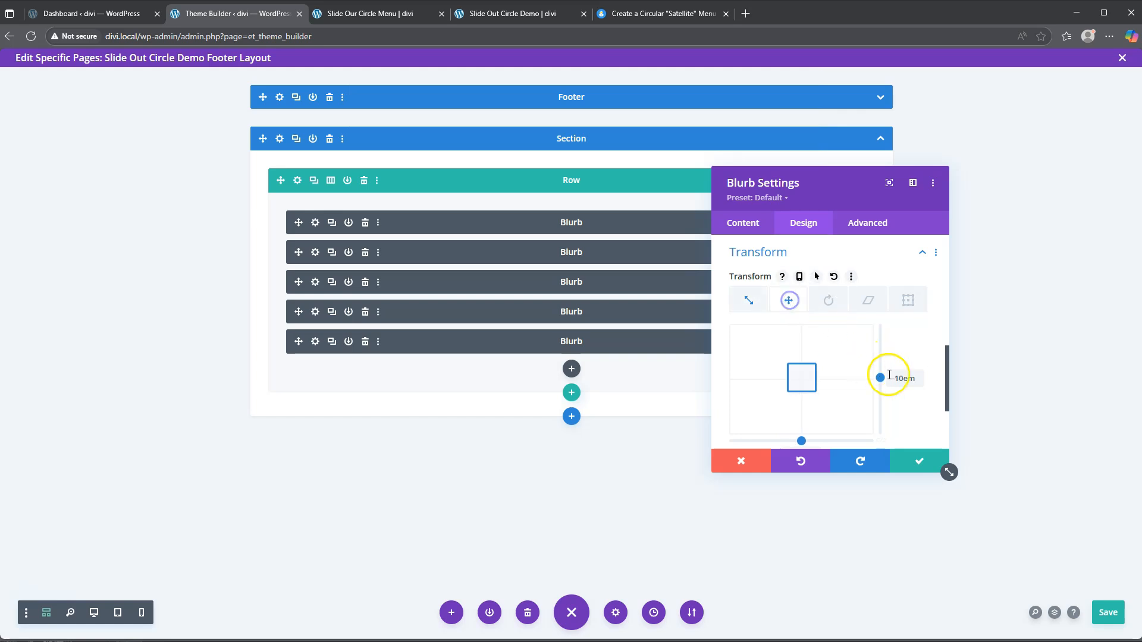
Step: Close the previous blurb, then verify the third blurb's -8.6em vertical translate and save it
{"action": "scroll", "coordinate": [905, 417], "scroll_direction": "down", "scroll_amount": 3}
{"action": "left_click", "coordinate": [919, 461]}
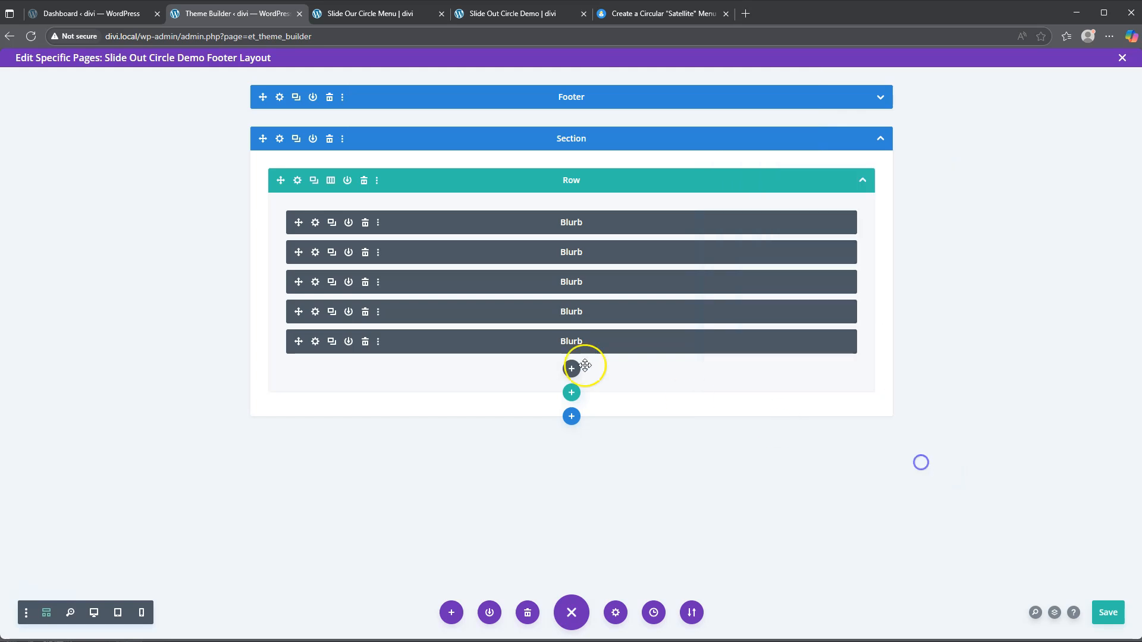
{"action": "left_click", "coordinate": [315, 282]}
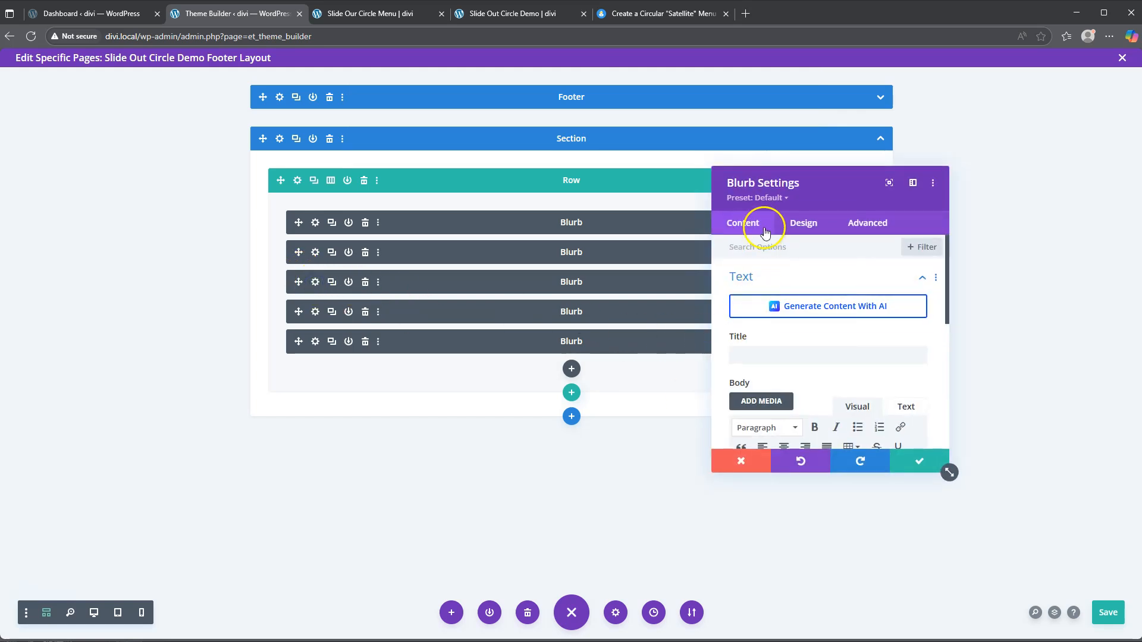
{"action": "left_click", "coordinate": [803, 223]}
{"action": "scroll", "coordinate": [797, 356], "scroll_direction": "down", "scroll_amount": 5}
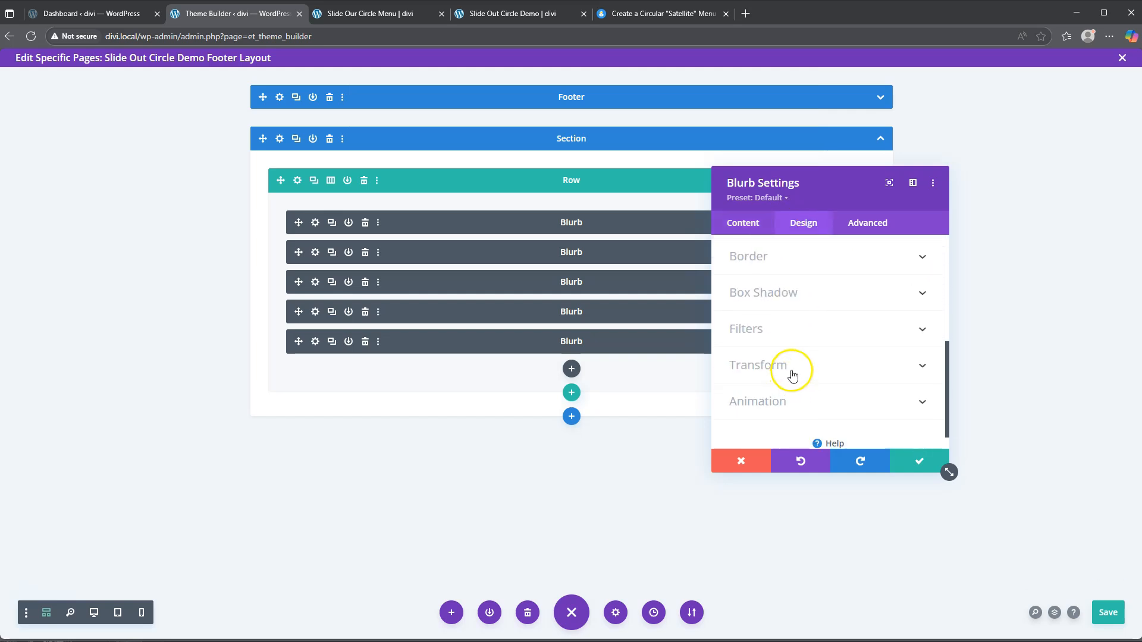
{"action": "left_click", "coordinate": [790, 364]}
{"action": "scroll", "coordinate": [809, 351], "scroll_direction": "down", "scroll_amount": 2}
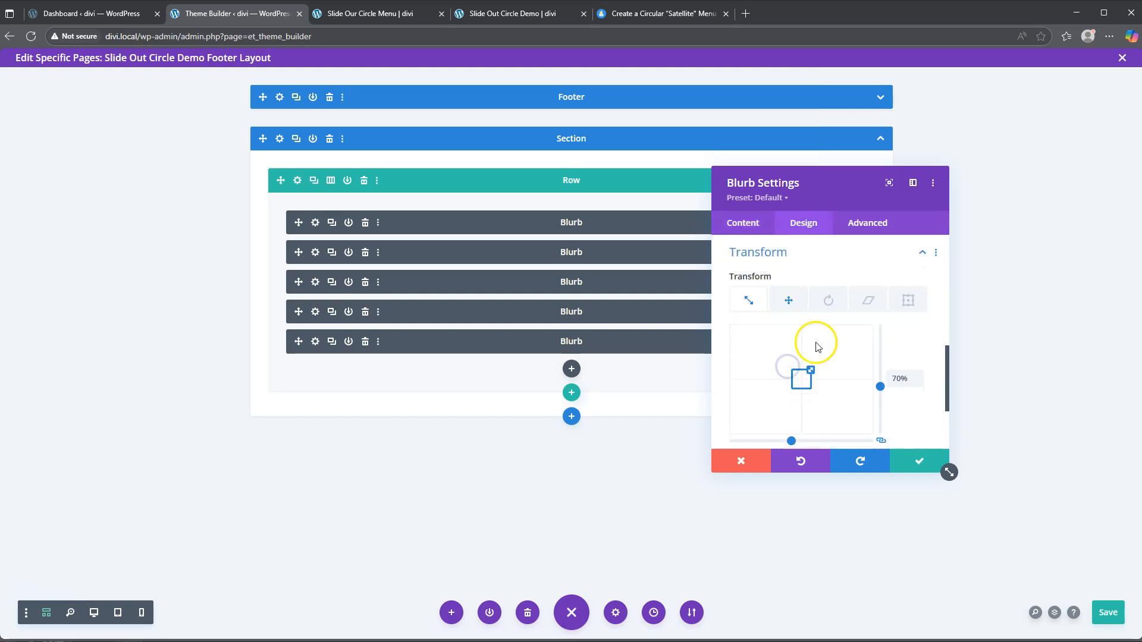
{"action": "left_click", "coordinate": [785, 297]}
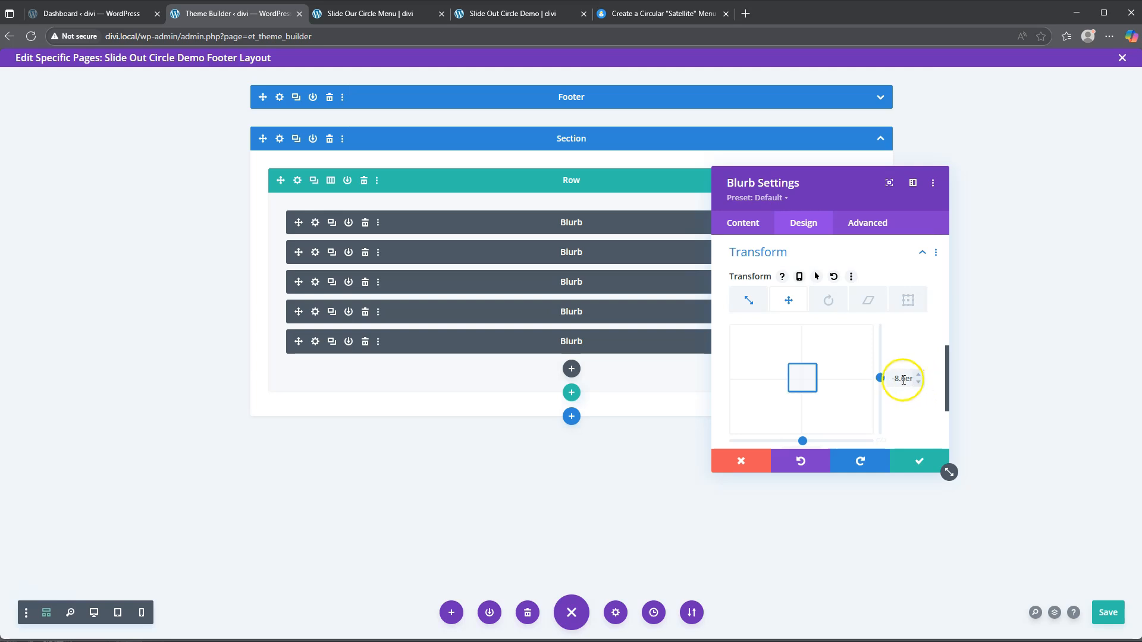
{"action": "left_click", "coordinate": [919, 461]}
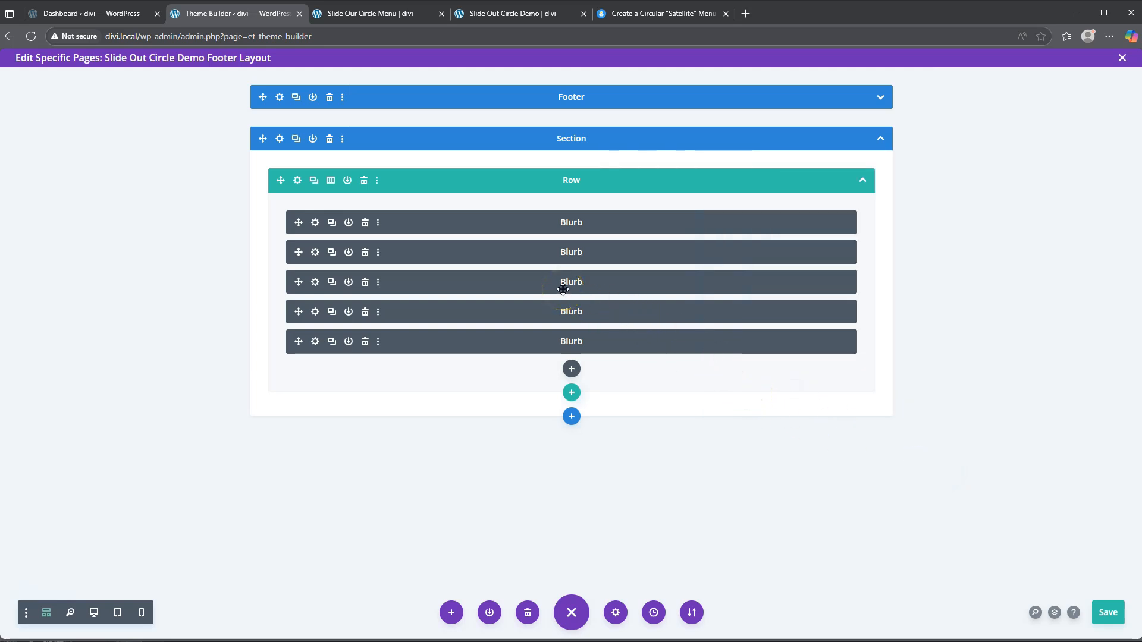
Step: Set the fifth blurb's translate offset to 10em horizontal and 0px vertical
{"action": "left_click", "coordinate": [315, 342]}
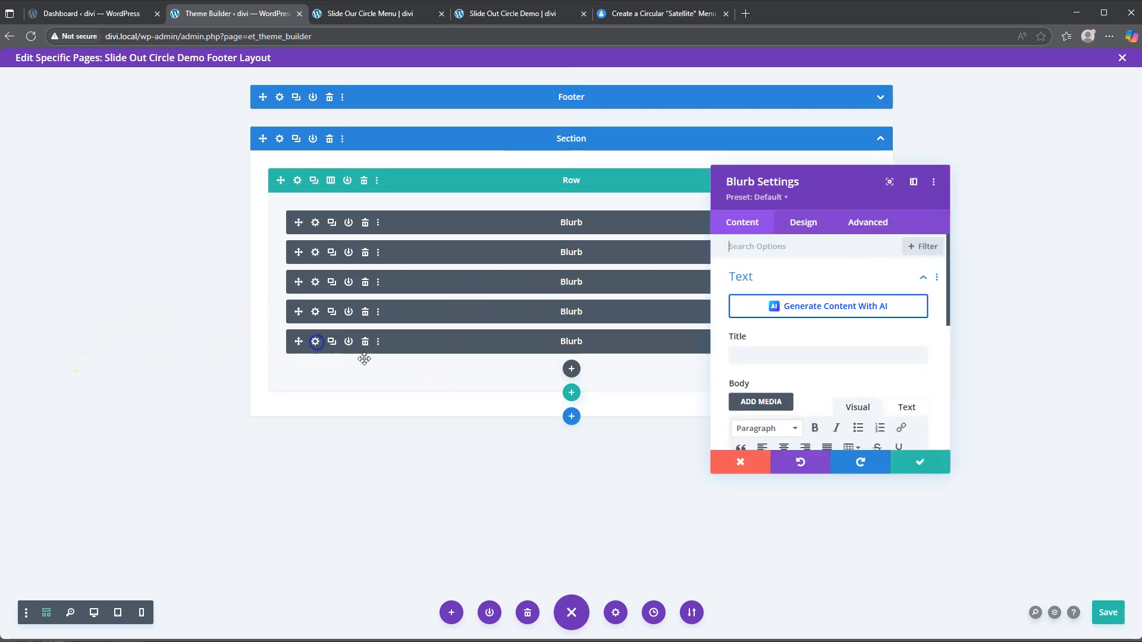
{"action": "left_click", "coordinate": [803, 222]}
{"action": "scroll", "coordinate": [792, 352], "scroll_direction": "down", "scroll_amount": 5}
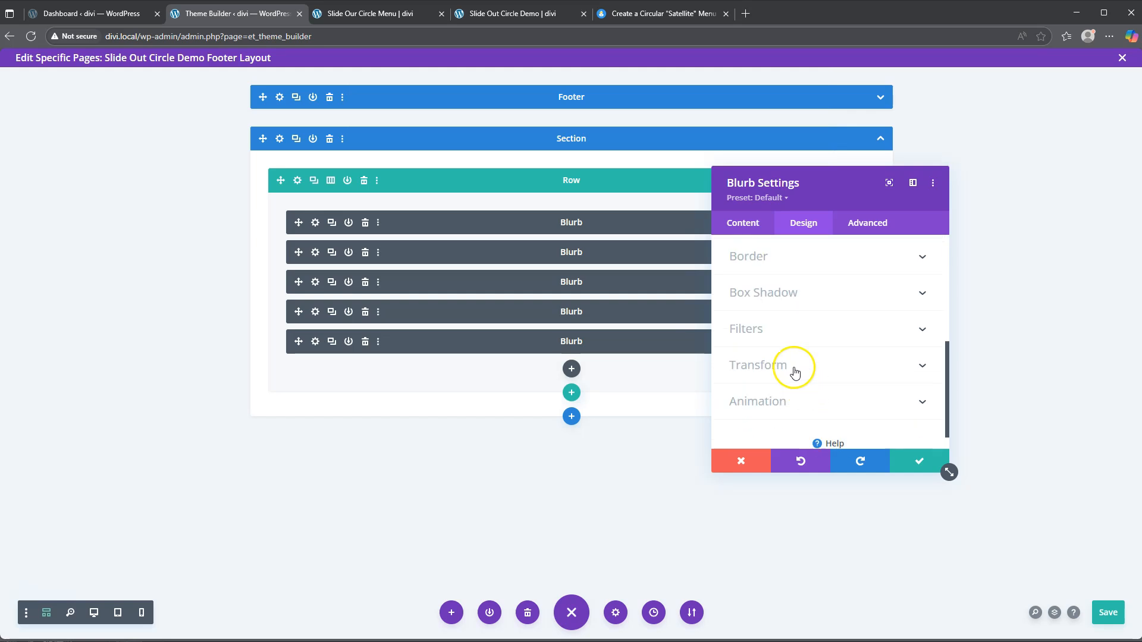
{"action": "left_click", "coordinate": [786, 367]}
{"action": "left_click", "coordinate": [789, 300]}
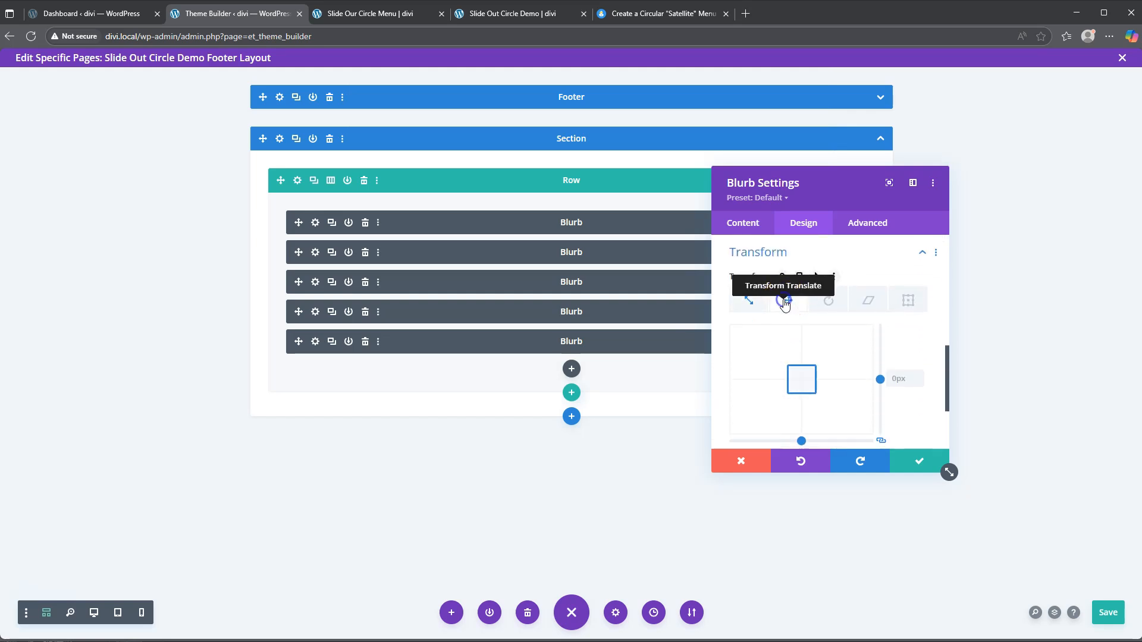
{"action": "scroll", "coordinate": [910, 405], "scroll_direction": "down", "scroll_amount": 1}
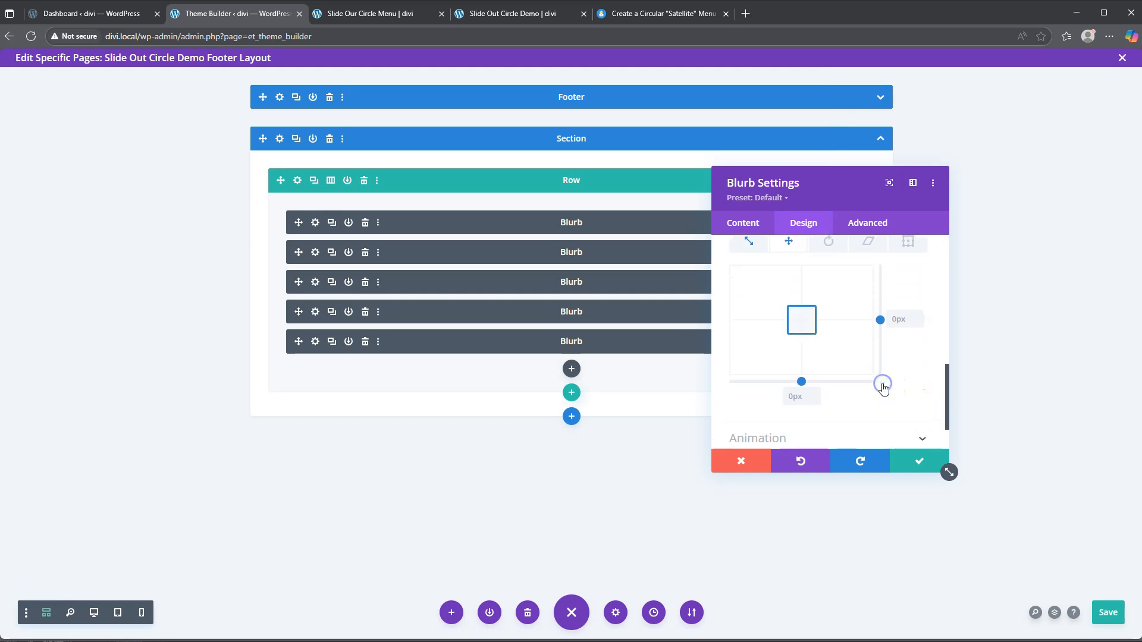
{"action": "left_click", "coordinate": [895, 321]}
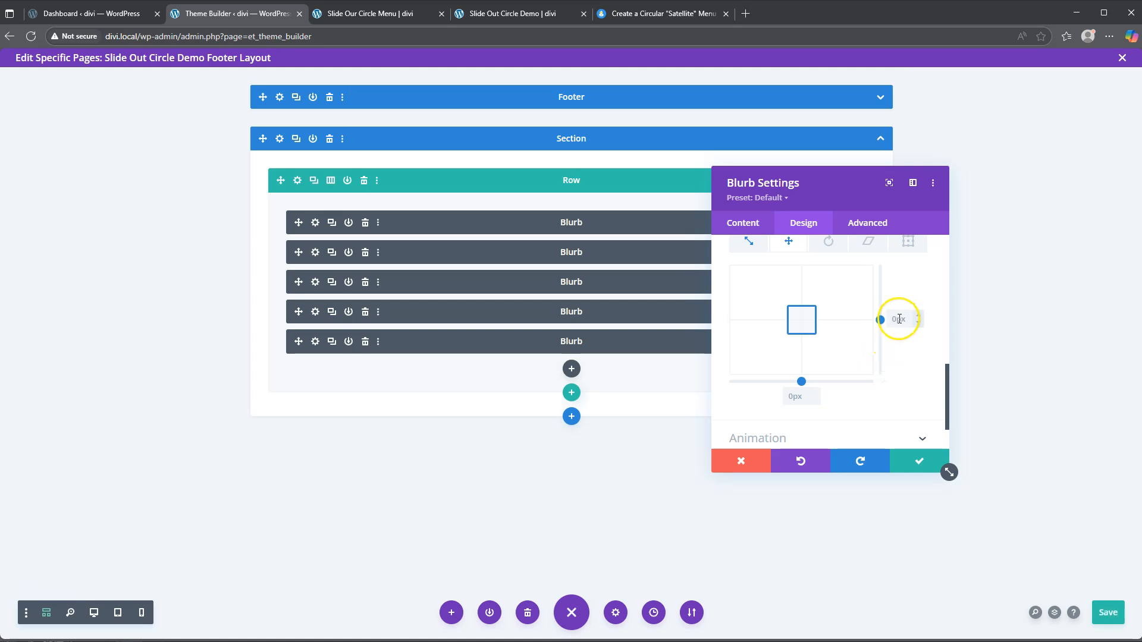
{"action": "left_click", "coordinate": [799, 397]}
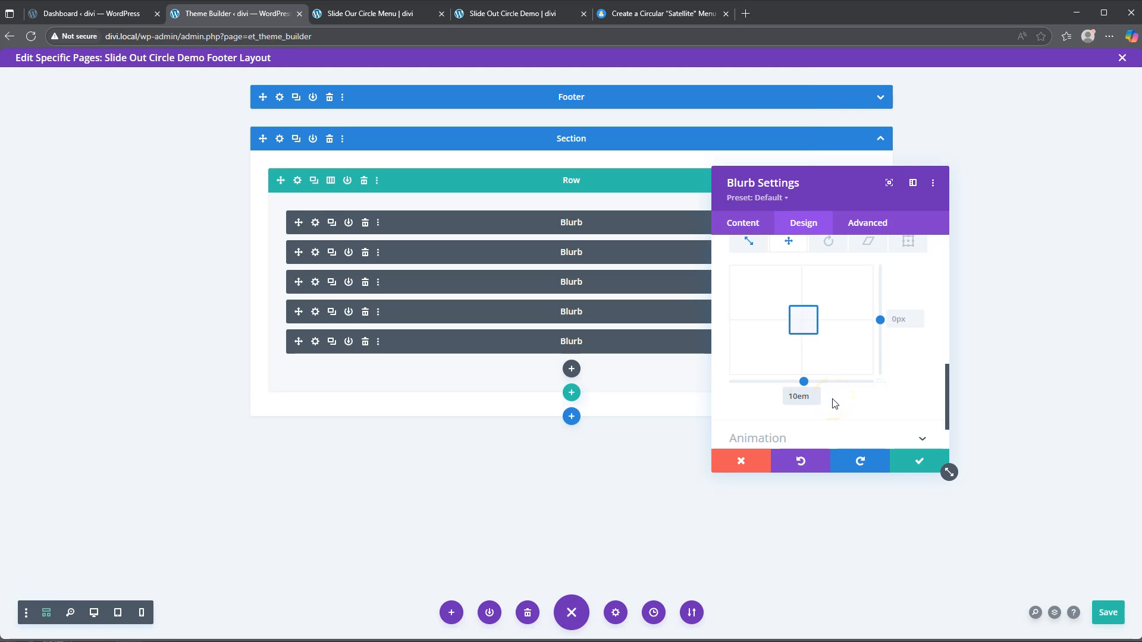
{"action": "left_click", "coordinate": [920, 466]}
Step: Save the fifth blurb, then verify the fourth blurb's -5em vertical translate and close it
{"action": "left_click", "coordinate": [919, 466]}
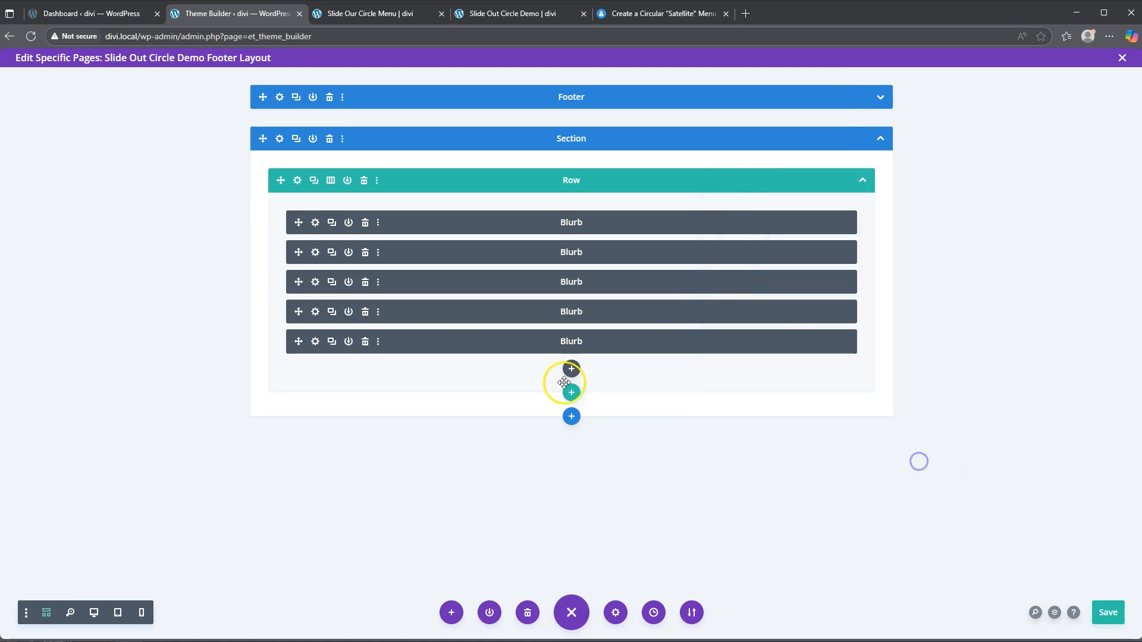
{"action": "left_click", "coordinate": [316, 312]}
{"action": "left_click", "coordinate": [804, 223]}
{"action": "scroll", "coordinate": [794, 312], "scroll_direction": "down", "scroll_amount": 5}
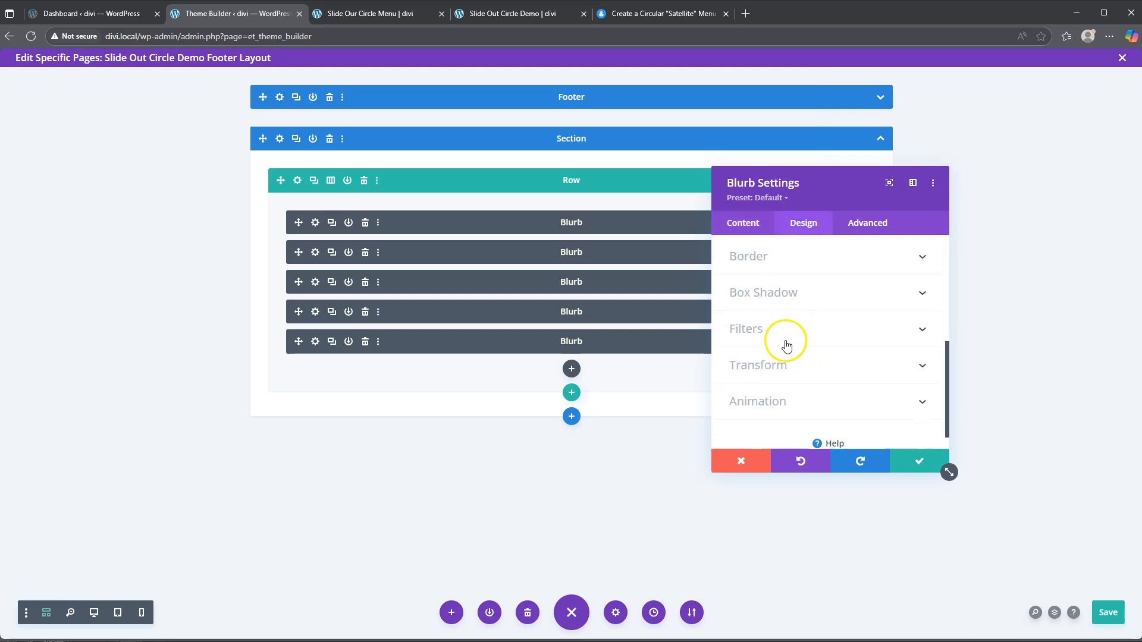
{"action": "left_click", "coordinate": [783, 362]}
{"action": "left_click", "coordinate": [789, 301]}
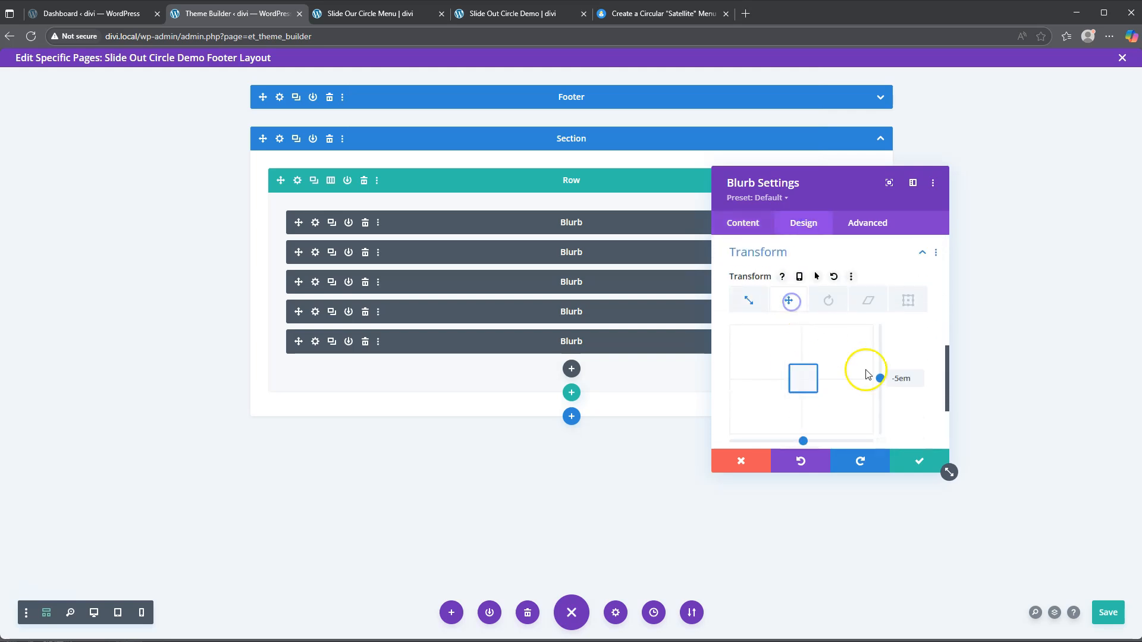
{"action": "left_click", "coordinate": [923, 461]}
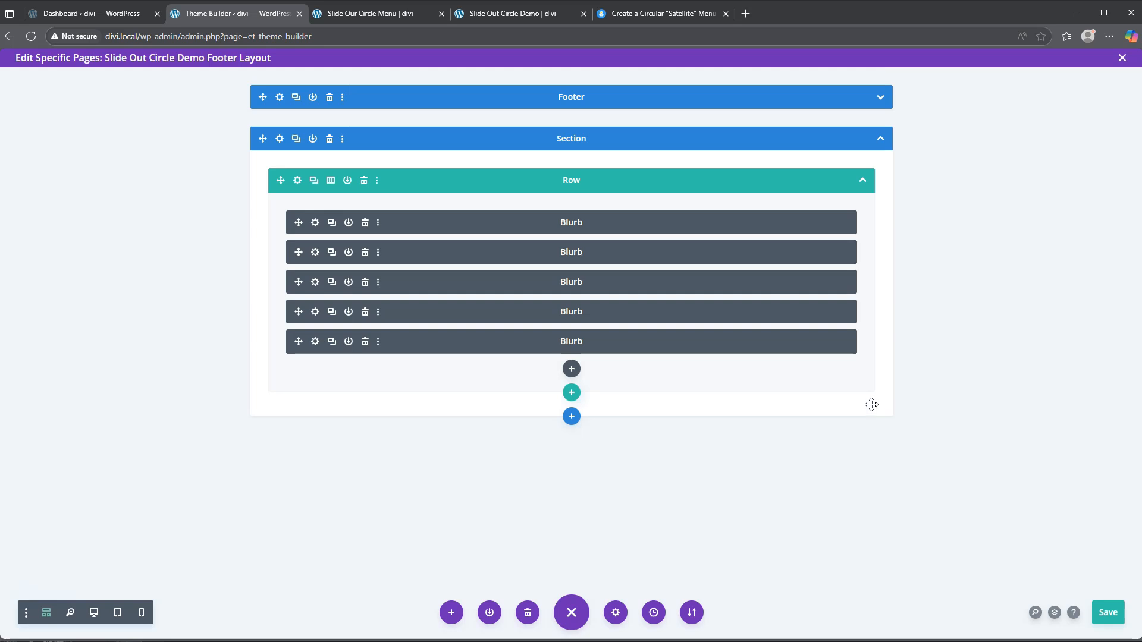
Step: Open the first blurb's Advanced CSS ID & Classes section and focus its CSS Class field
{"action": "left_click", "coordinate": [315, 224]}
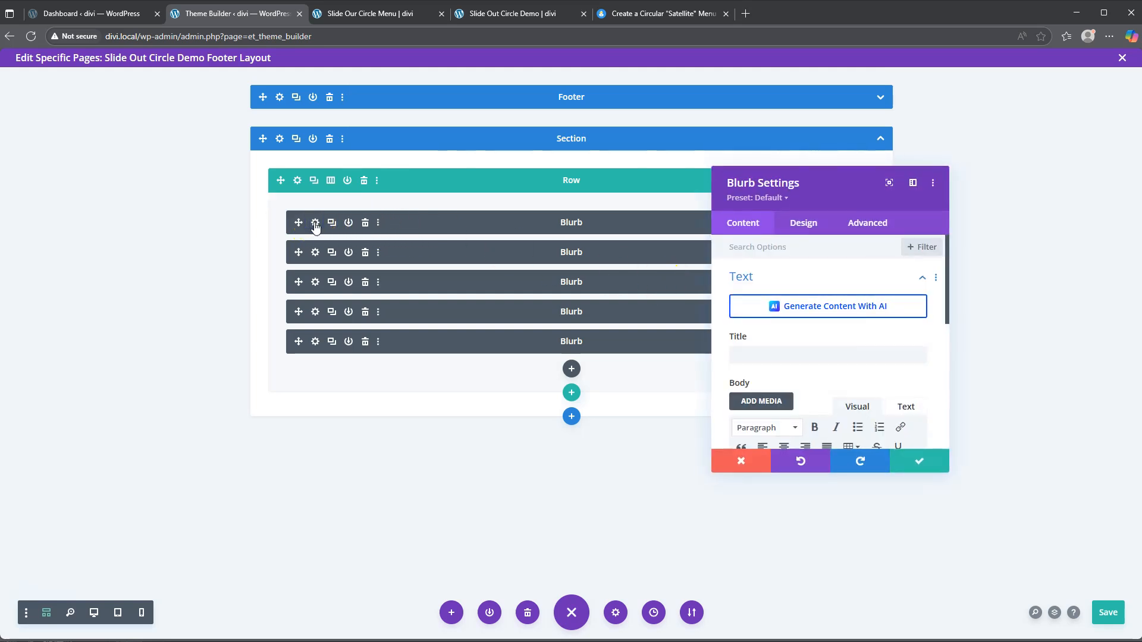
{"action": "scroll", "coordinate": [885, 346], "scroll_direction": "down", "scroll_amount": 5}
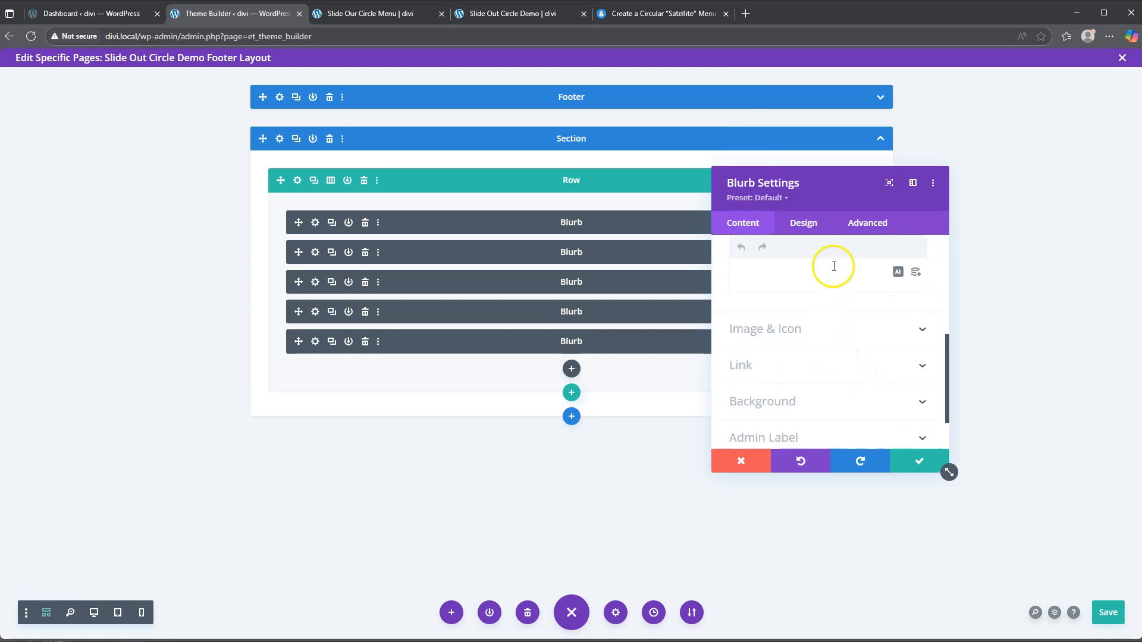
{"action": "left_click", "coordinate": [869, 222]}
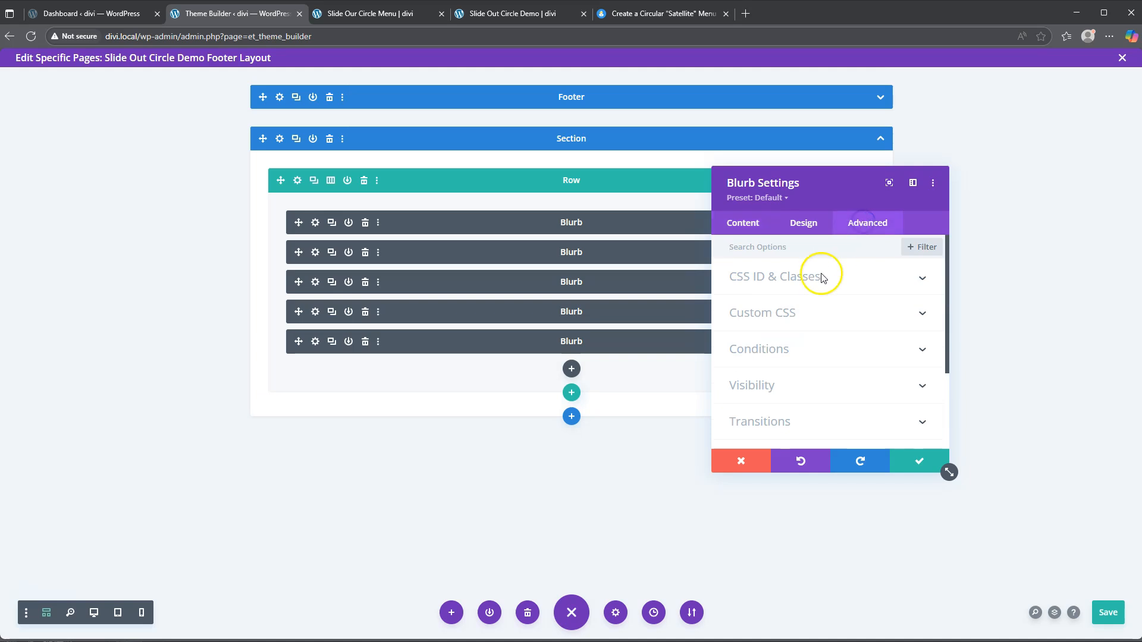
{"action": "left_click", "coordinate": [799, 276]}
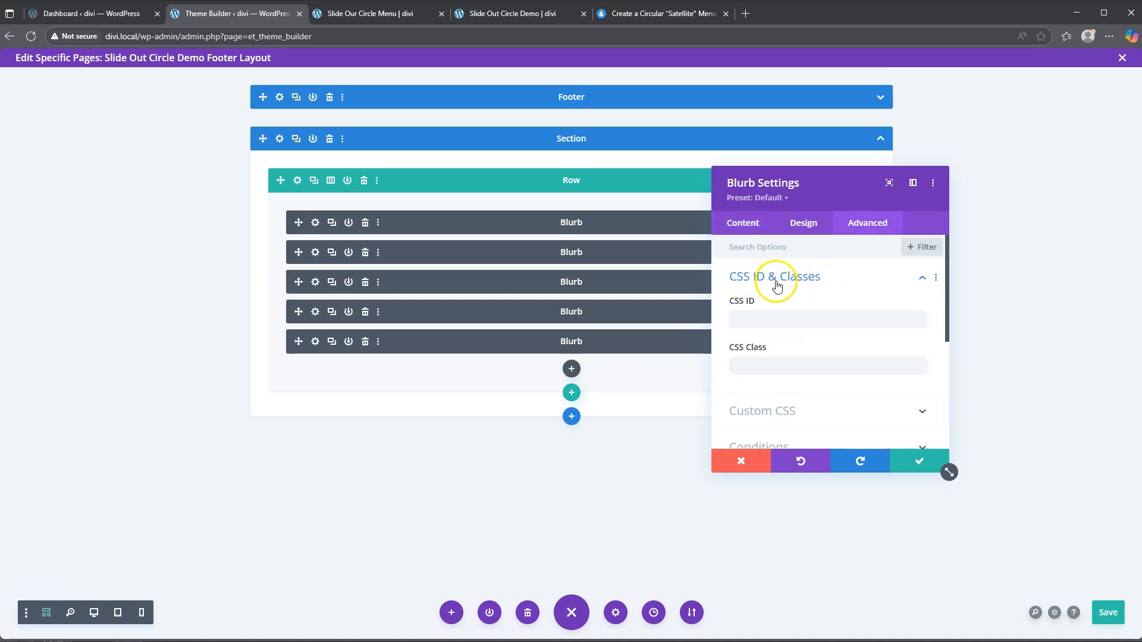
{"action": "left_click", "coordinate": [762, 366]}
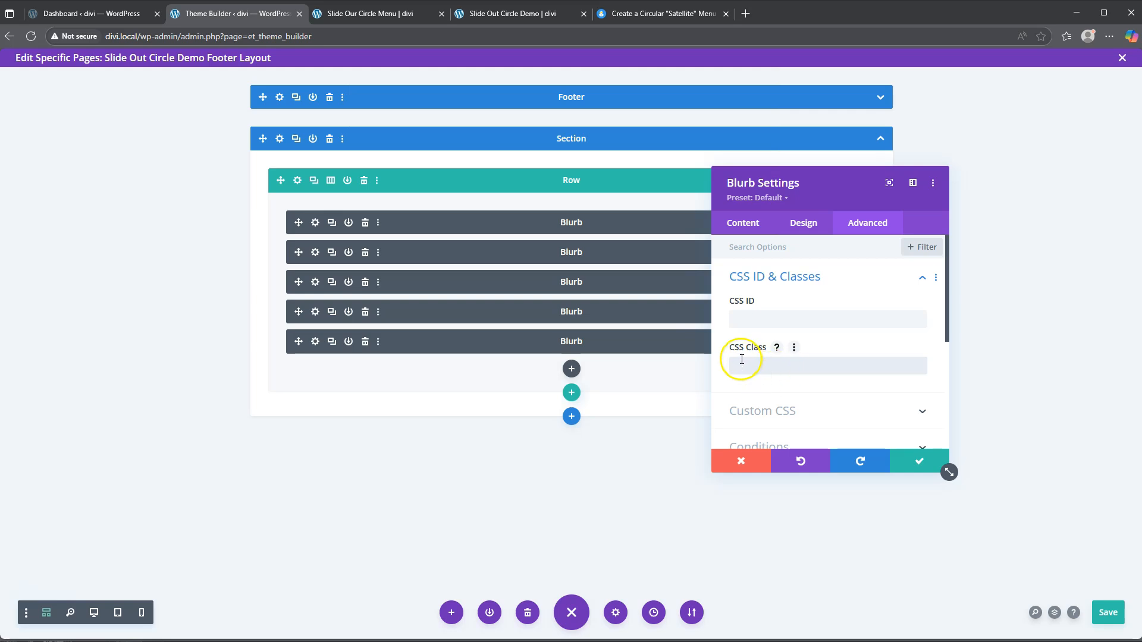
Step: Copy the Blurb 1 class name transform_target from the Dividuck tutorial's Classes section
{"action": "left_click", "coordinate": [661, 15]}
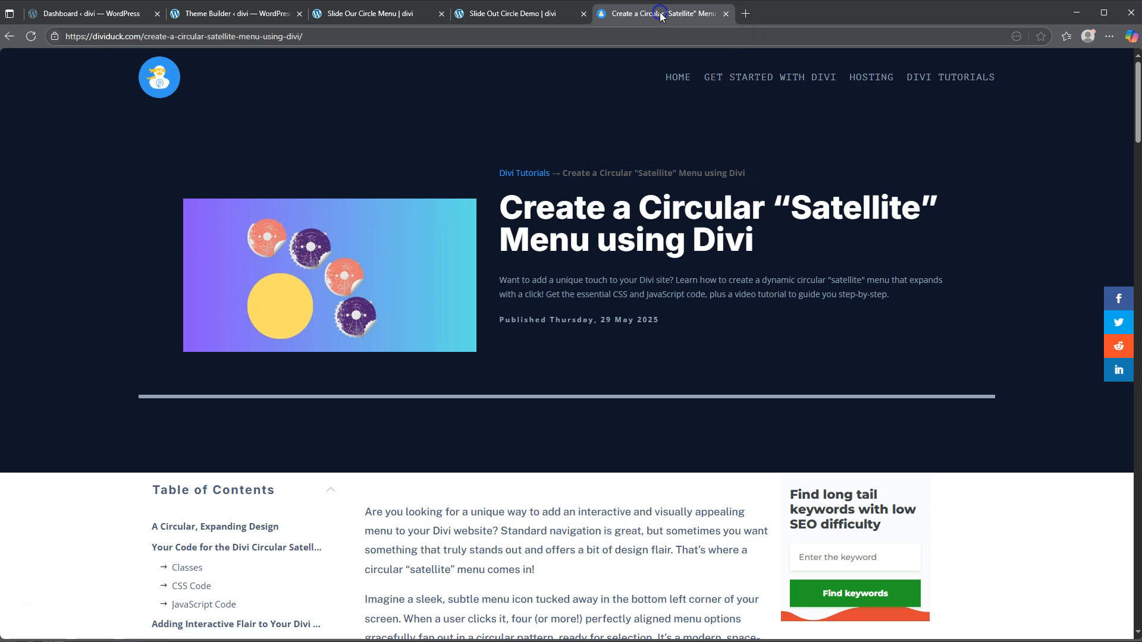
{"action": "left_click", "coordinate": [617, 251]}
{"action": "scroll", "coordinate": [607, 266], "scroll_direction": "down", "scroll_amount": 7}
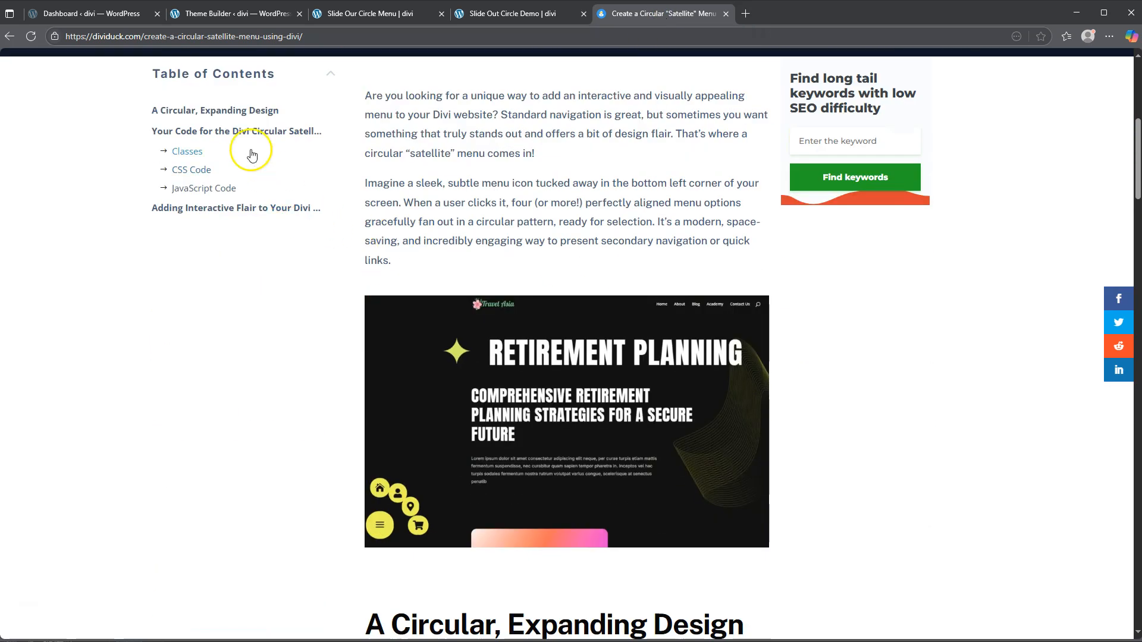
{"action": "left_click", "coordinate": [190, 153]}
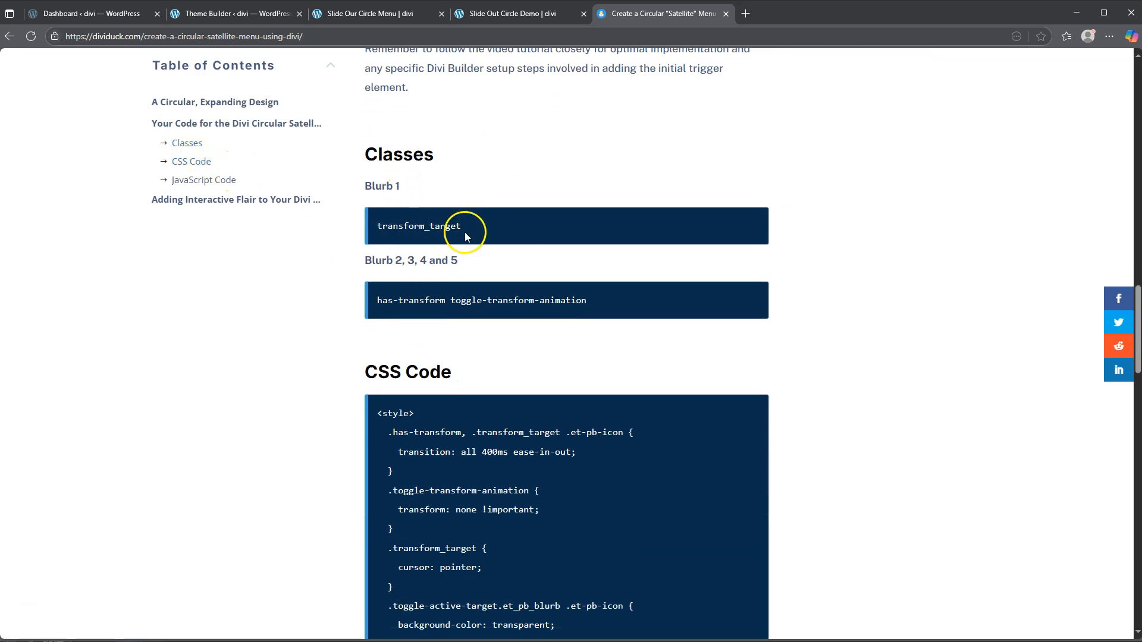
{"action": "key", "text": "ctrl+c"}
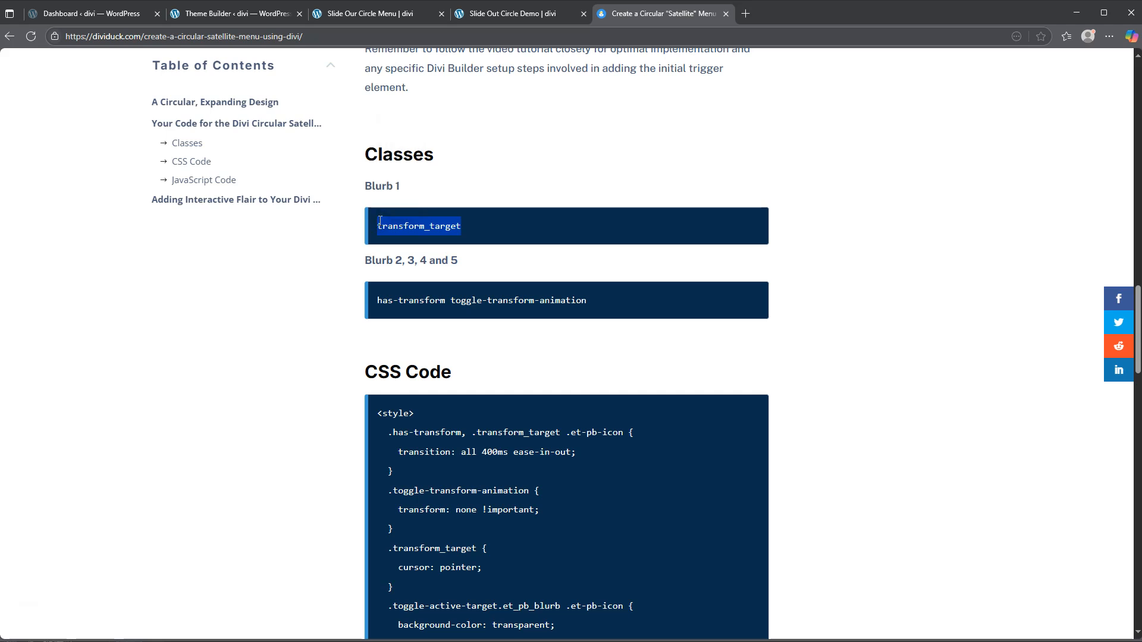
{"action": "left_click", "coordinate": [518, 13]}
Step: Paste transform_target into the first blurb's CSS Class field and save its settings
{"action": "left_click", "coordinate": [241, 13]}
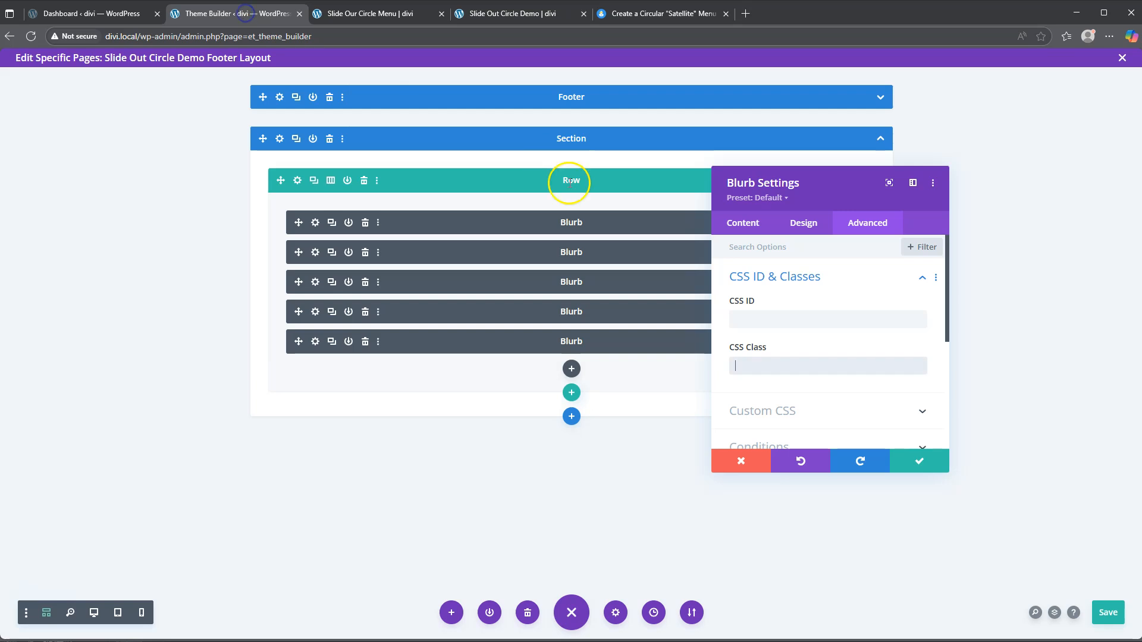
{"action": "left_click", "coordinate": [751, 368]}
{"action": "key", "text": "ctrl+v"}
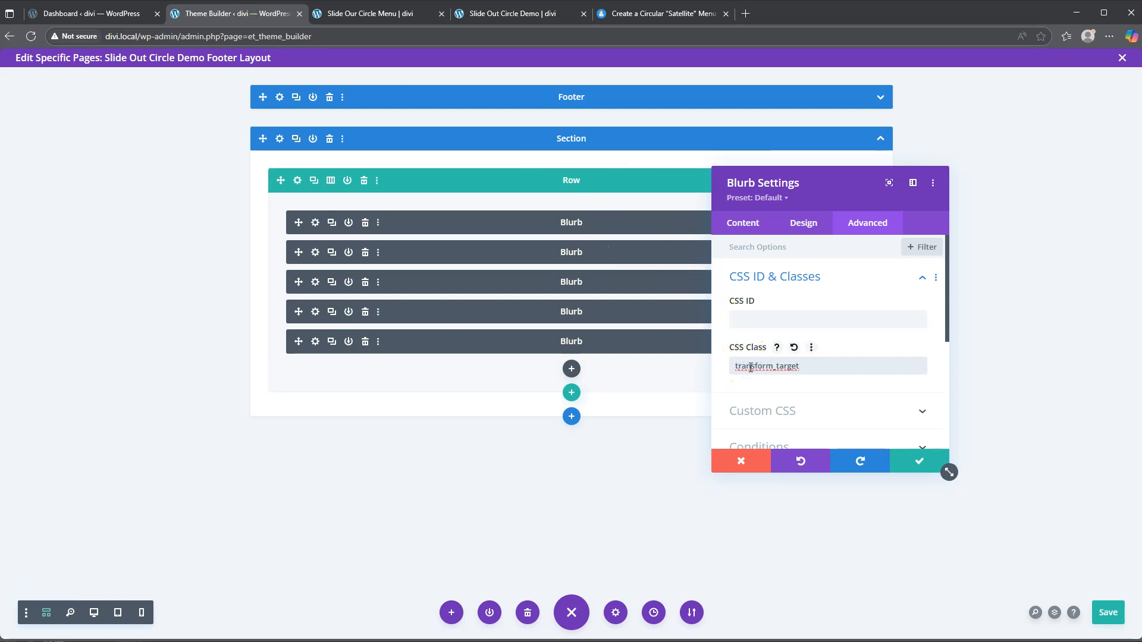
{"action": "left_click", "coordinate": [919, 463]}
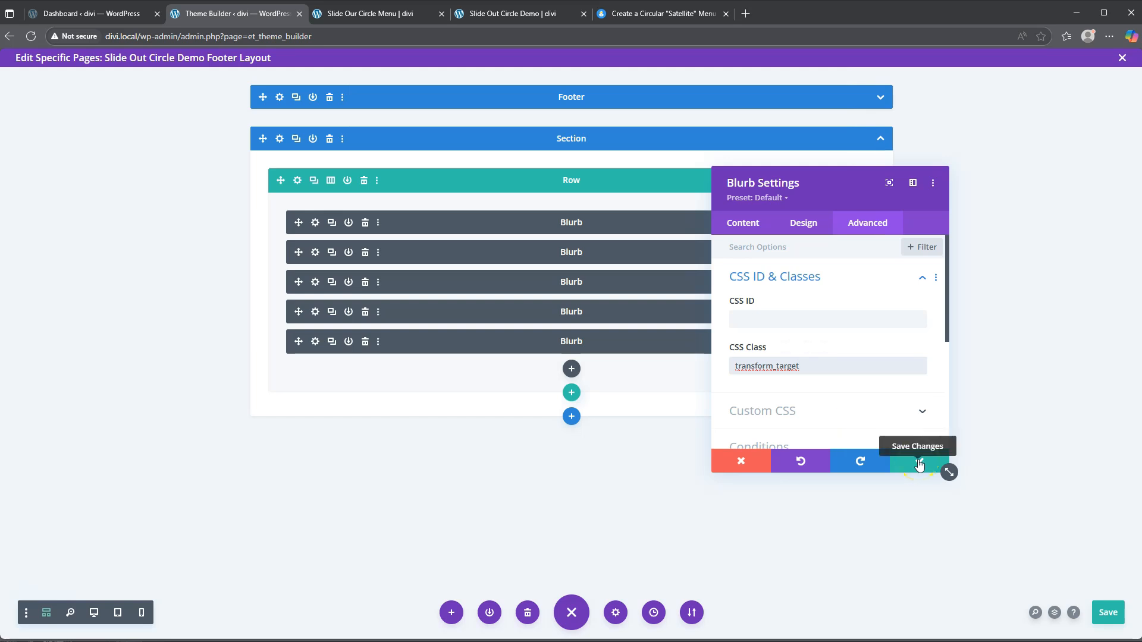
{"action": "left_click", "coordinate": [919, 463]}
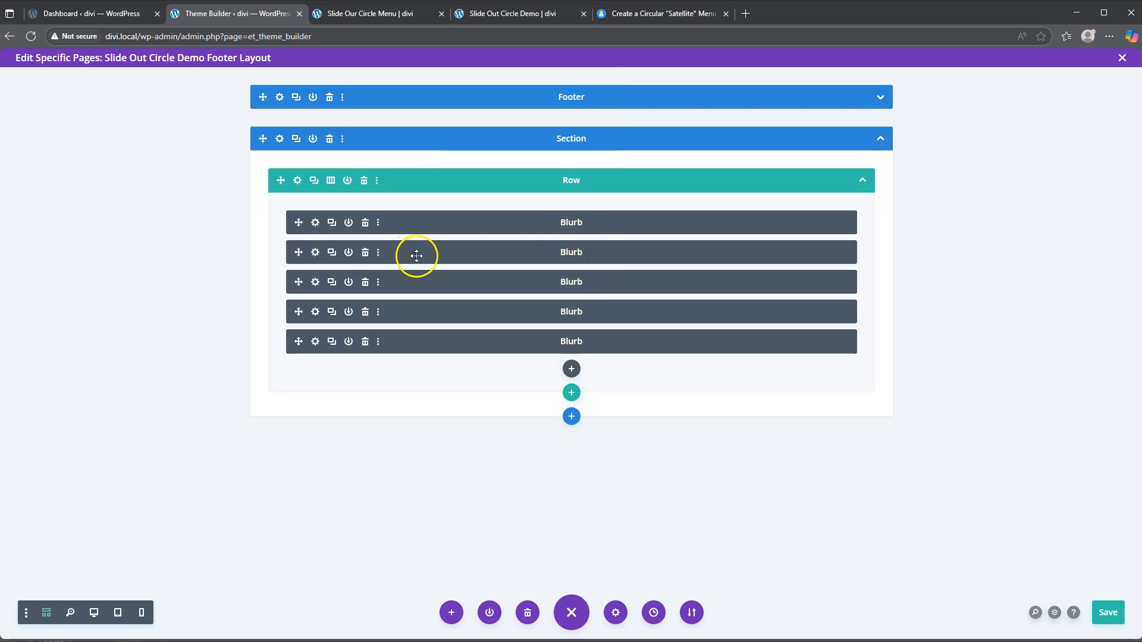
Step: Select the second, third and fourth blurbs together and open their shared CSS Class field
{"action": "left_click", "coordinate": [416, 284], "text": "ctrl"}
{"action": "left_click", "coordinate": [412, 312], "text": "ctrl"}
{"action": "left_click", "coordinate": [420, 251], "text": "ctrl"}
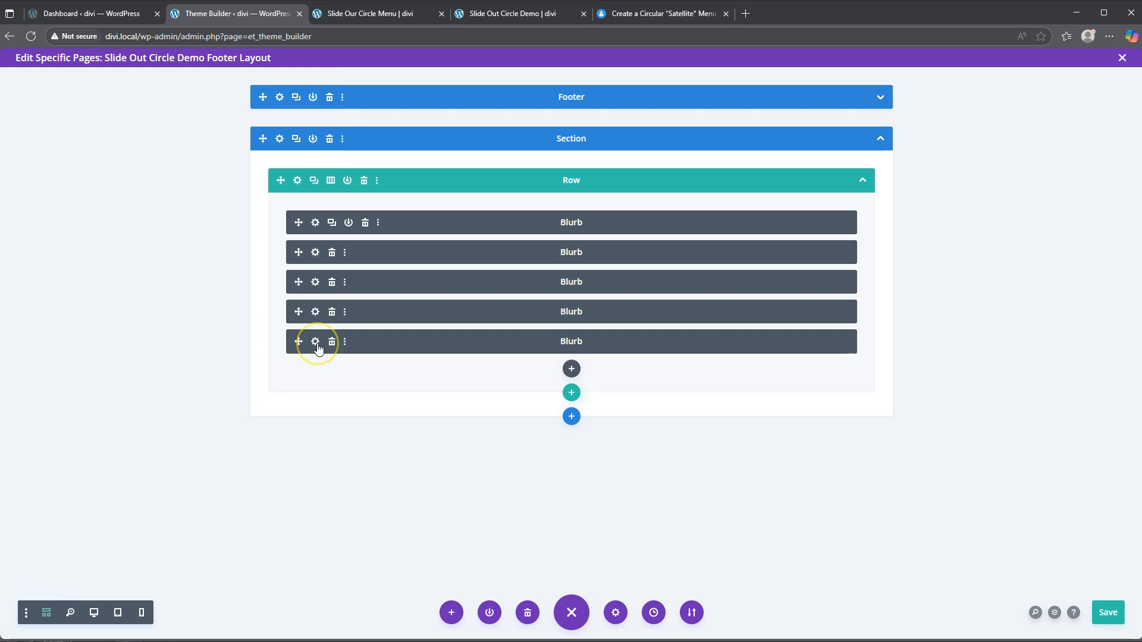
{"action": "left_click", "coordinate": [315, 254]}
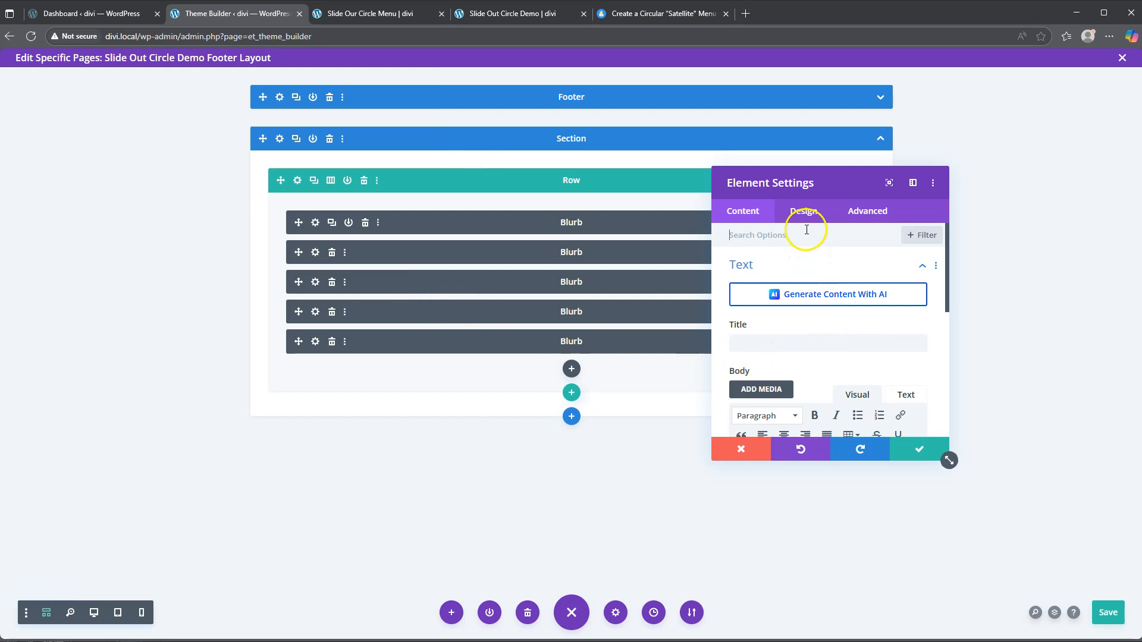
{"action": "left_click", "coordinate": [870, 211]}
{"action": "left_click", "coordinate": [805, 266]}
{"action": "left_click", "coordinate": [760, 351]}
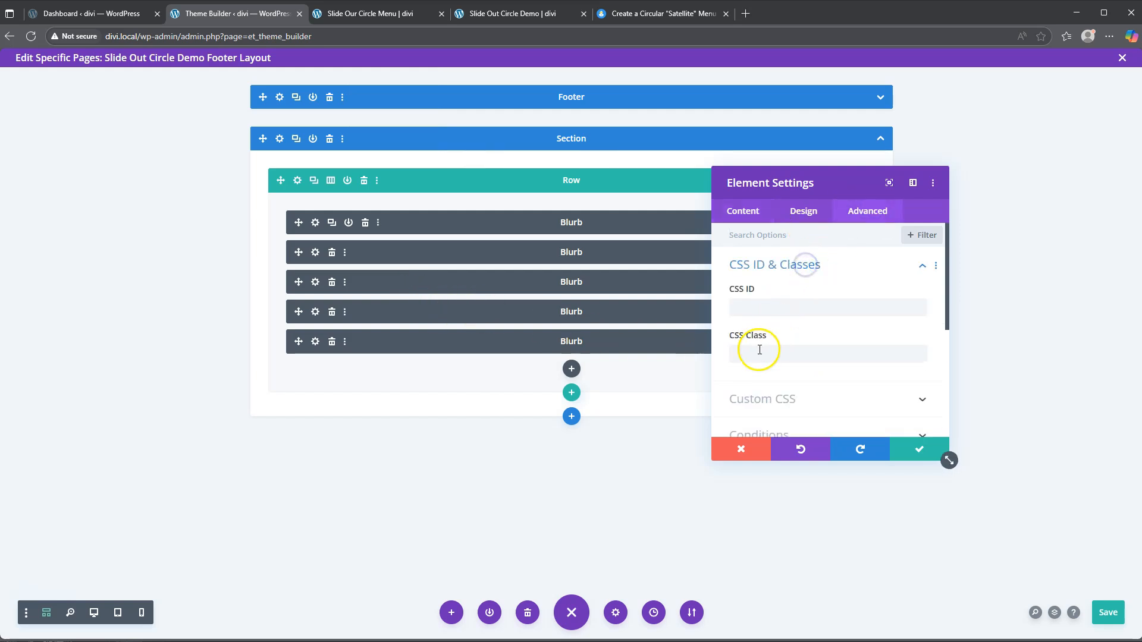
Step: Select the Blurb 2–5 classes 'has-transform toggle-transform-animation' in the Dividuck article
{"action": "left_click", "coordinate": [648, 13]}
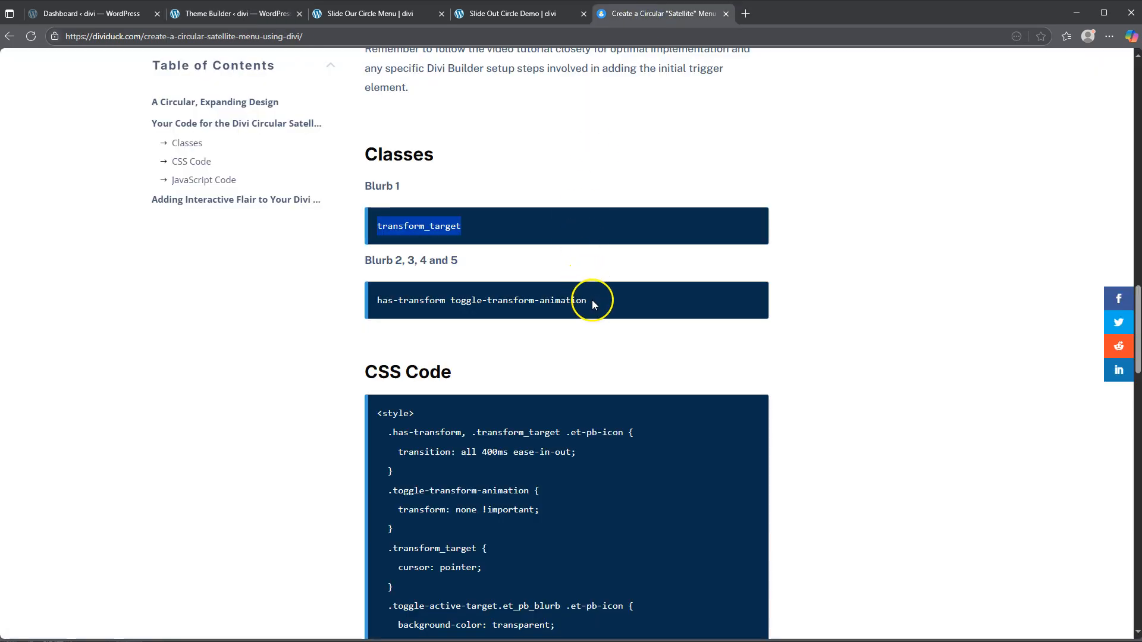
{"action": "left_click_drag", "start_coordinate": [589, 300], "coordinate": [415, 291]}
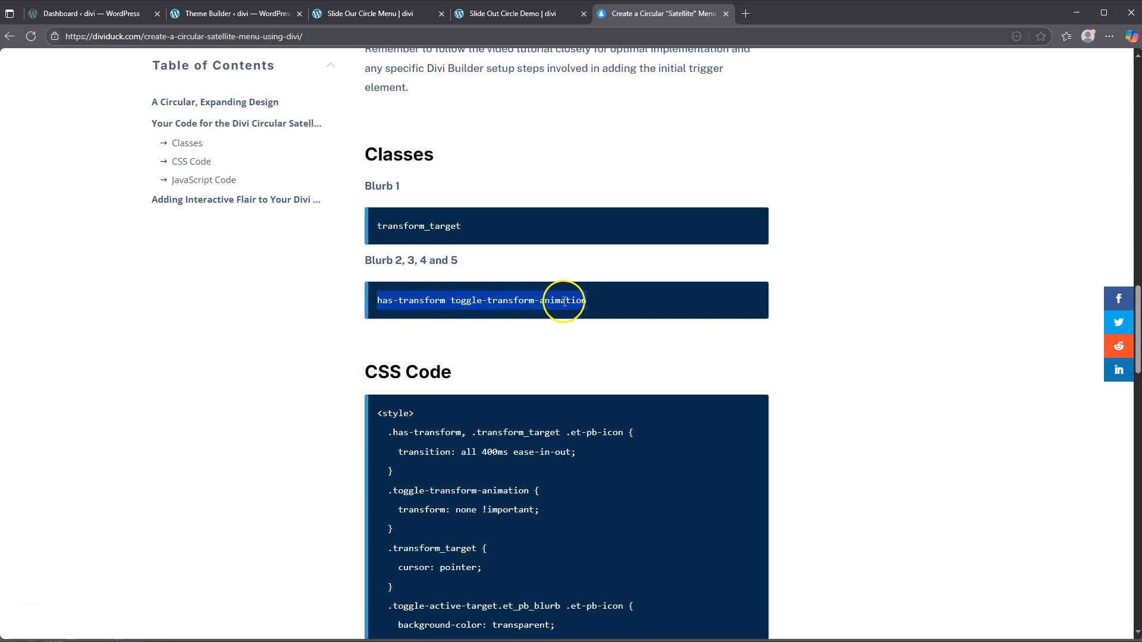
Step: Paste 'has-transform toggle-transform-animation' into the blurbs' CSS Class field and save
{"action": "left_click", "coordinate": [231, 15]}
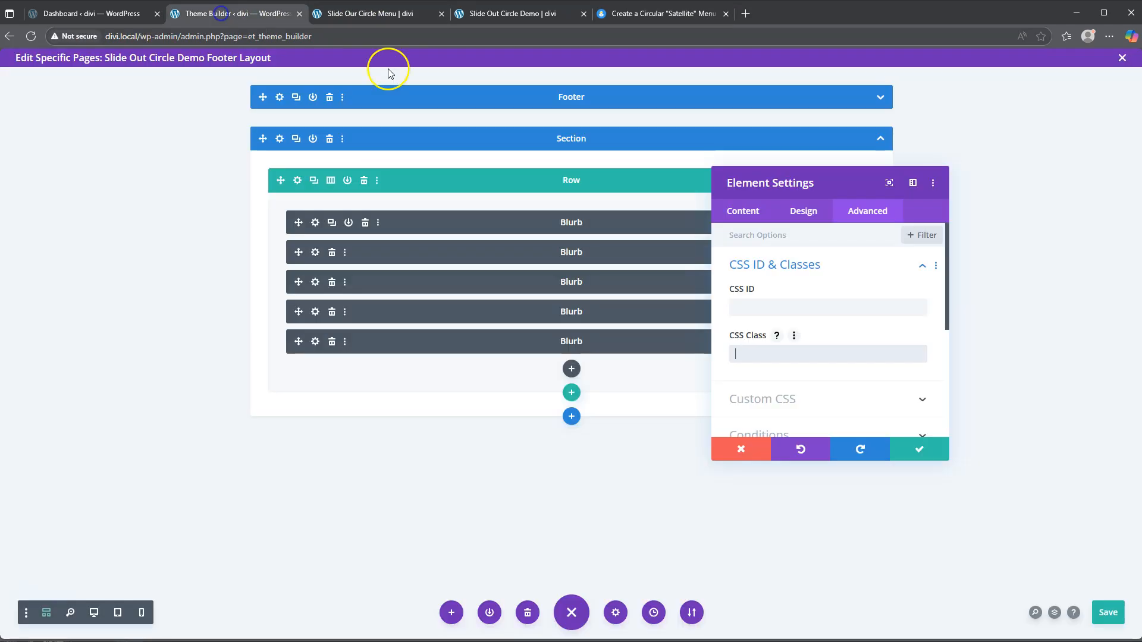
{"action": "left_click", "coordinate": [750, 356]}
{"action": "key", "text": "ctrl+v"}
{"action": "left_click", "coordinate": [928, 449]}
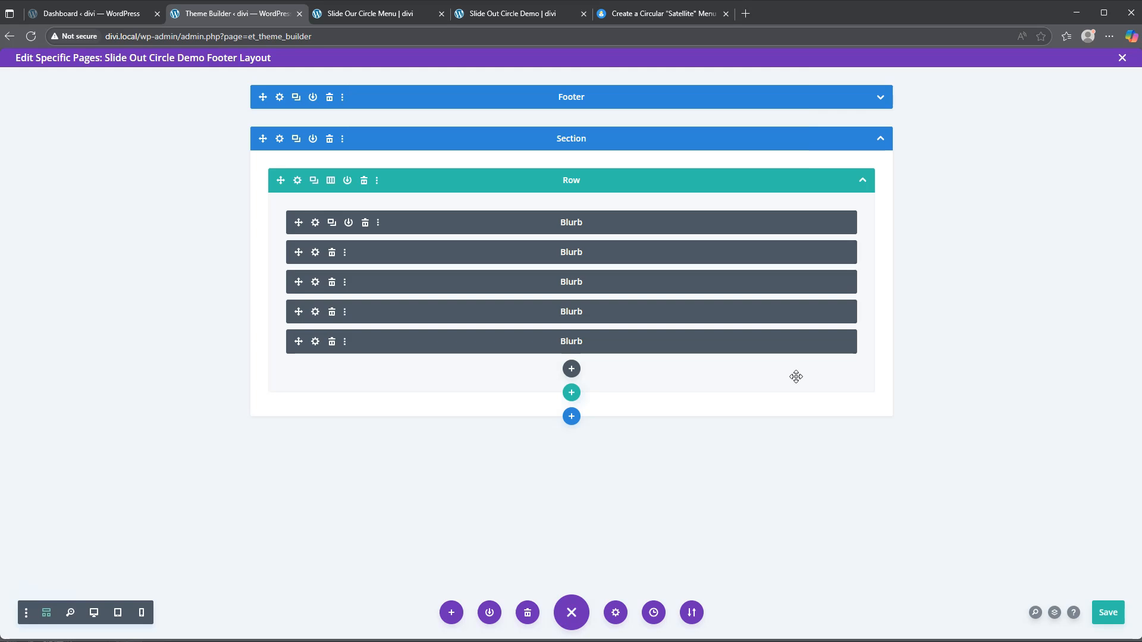
Step: Browse the Insert Module list and close it without adding a module
{"action": "left_click", "coordinate": [572, 370]}
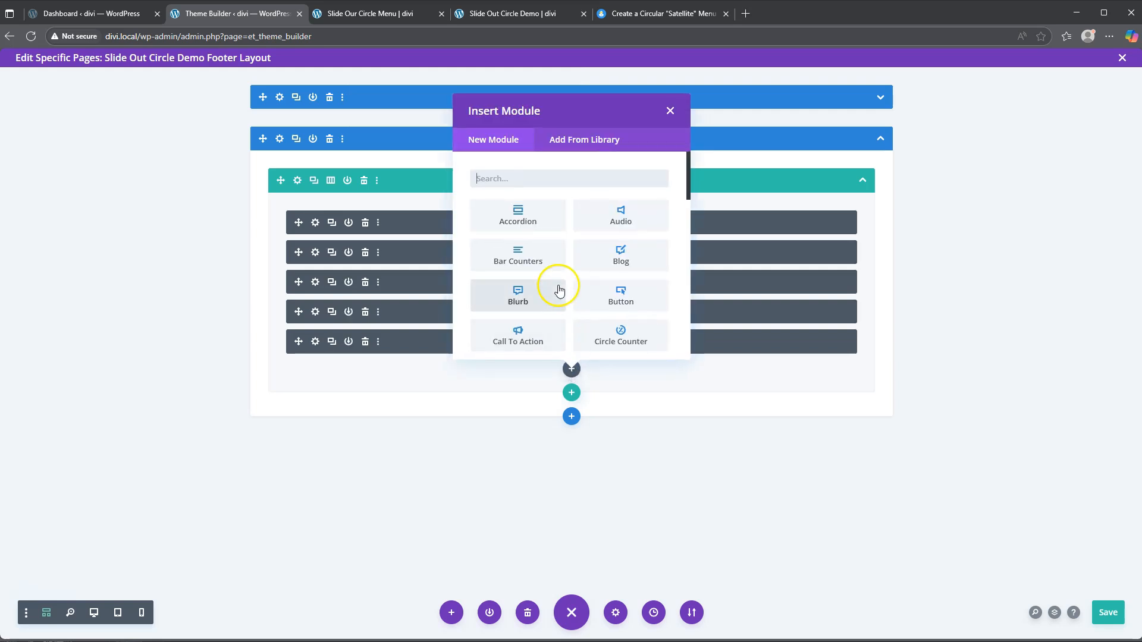
{"action": "scroll", "coordinate": [559, 288], "scroll_direction": "down", "scroll_amount": 3}
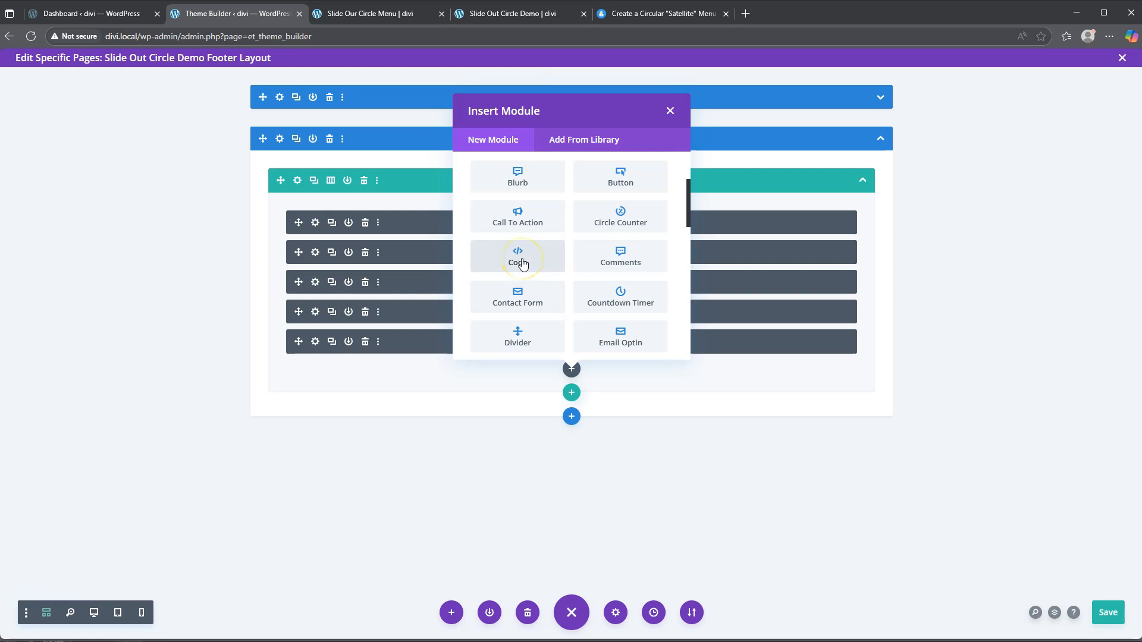
{"action": "left_click", "coordinate": [670, 111]}
{"action": "left_click", "coordinate": [89, 13]}
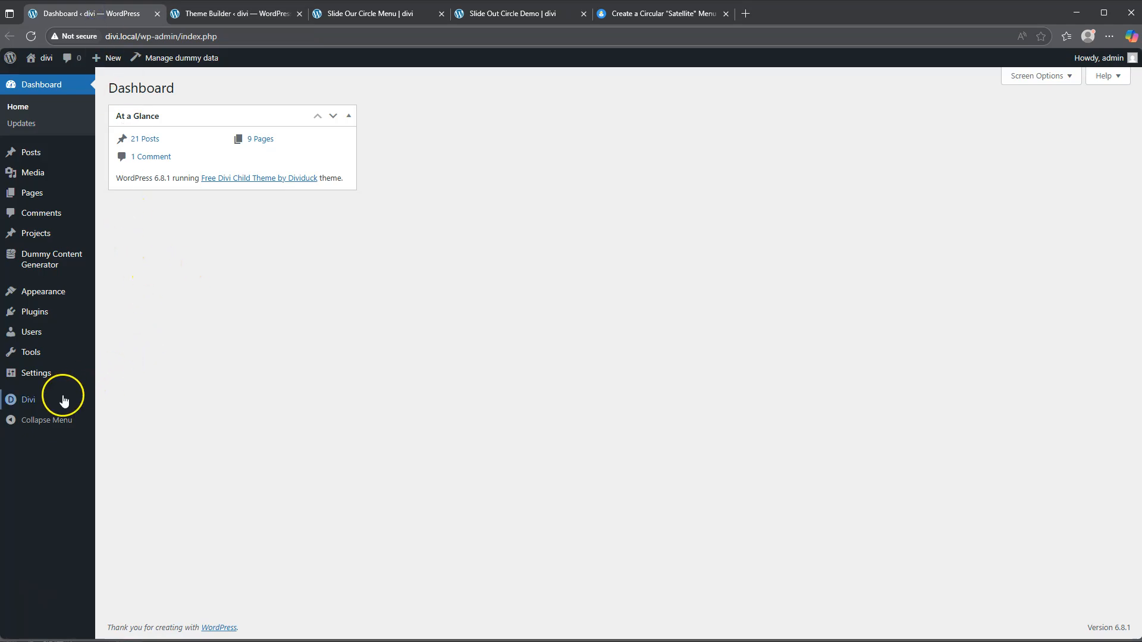
{"action": "mouse_move", "coordinate": [80, 405]}
{"action": "left_click", "coordinate": [127, 420]}
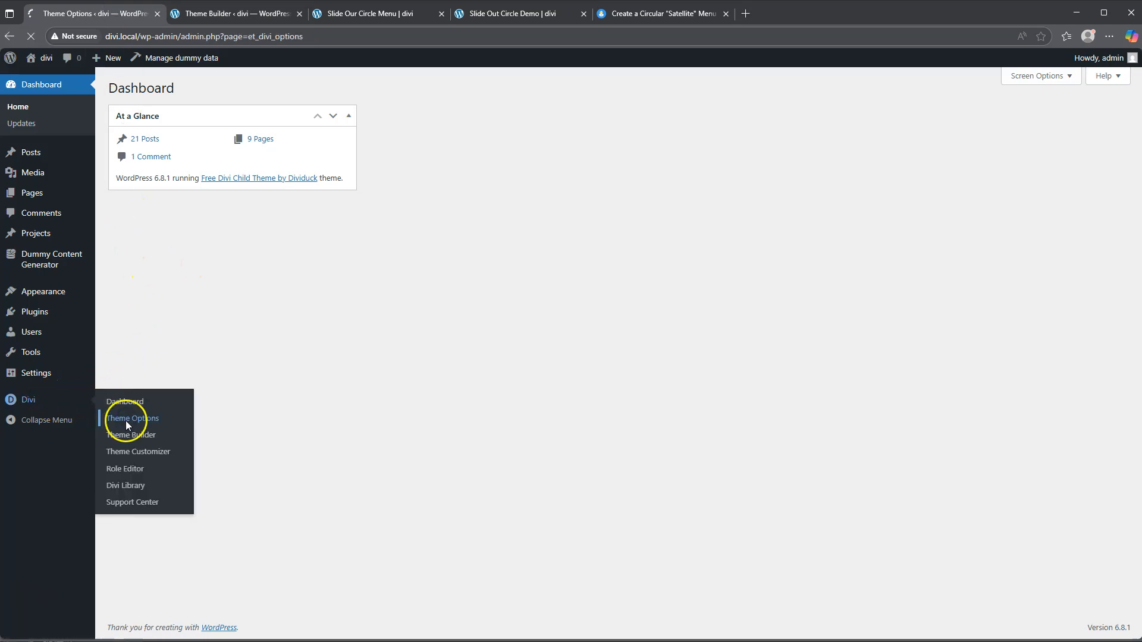
{"action": "scroll", "coordinate": [303, 423], "scroll_direction": "down", "scroll_amount": 15}
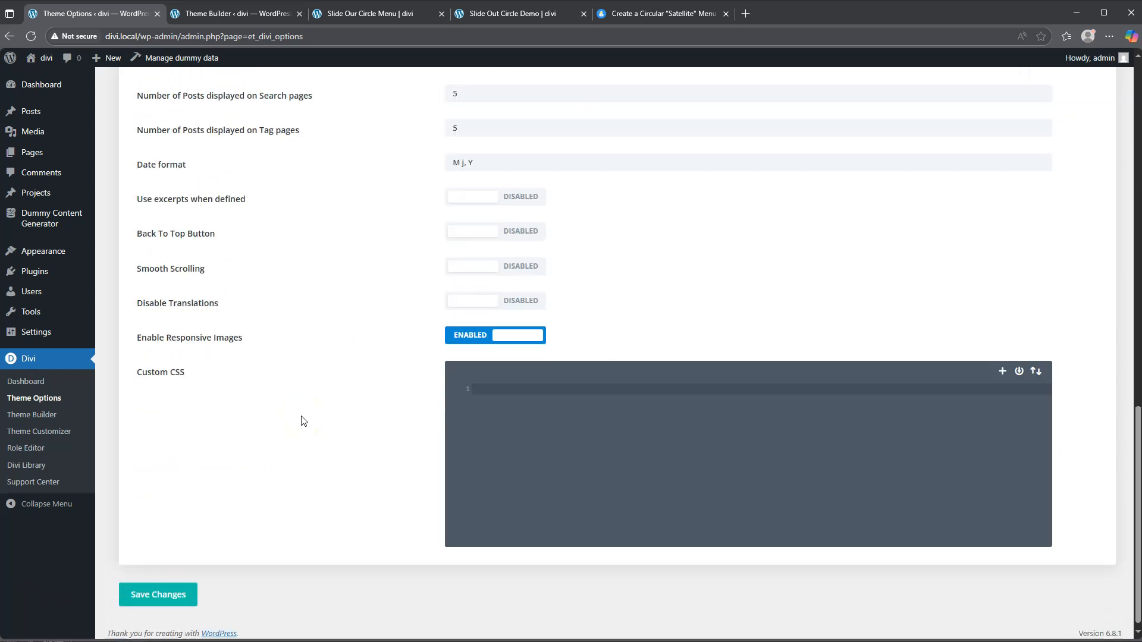
{"action": "left_click_drag", "start_coordinate": [152, 366], "coordinate": [235, 372]}
{"action": "left_click", "coordinate": [462, 384]}
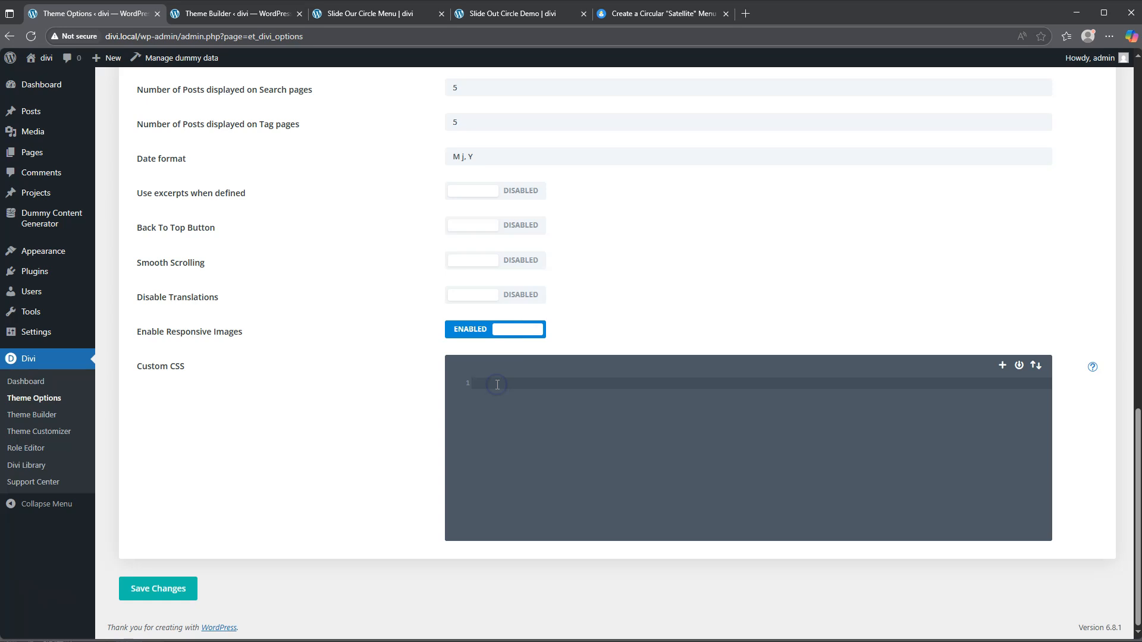
{"action": "scroll", "coordinate": [492, 386], "scroll_direction": "up", "scroll_amount": 4}
{"action": "scroll", "coordinate": [492, 390], "scroll_direction": "up", "scroll_amount": 12}
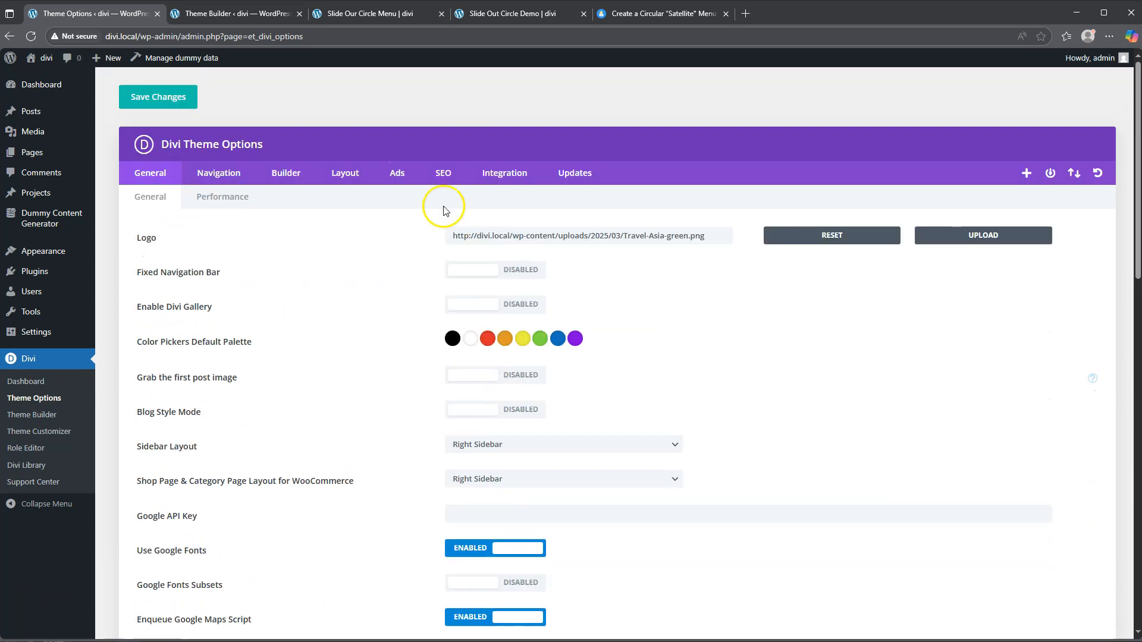
{"action": "left_click", "coordinate": [497, 174]}
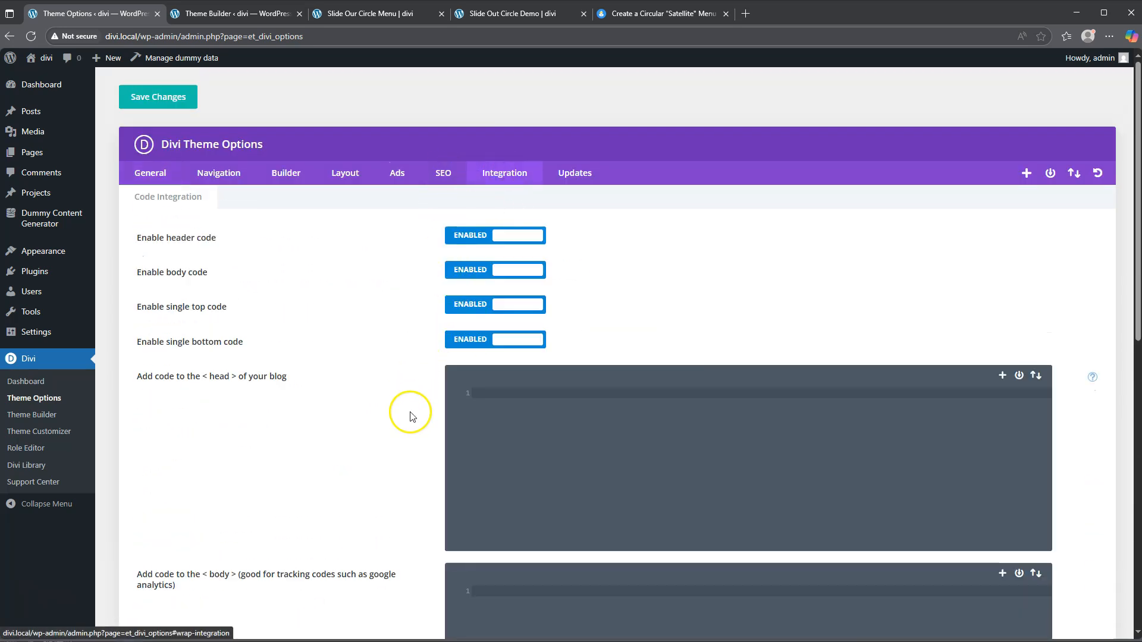
{"action": "scroll", "coordinate": [447, 426], "scroll_direction": "down", "scroll_amount": 1}
{"action": "scroll", "coordinate": [447, 429], "scroll_direction": "down", "scroll_amount": 1}
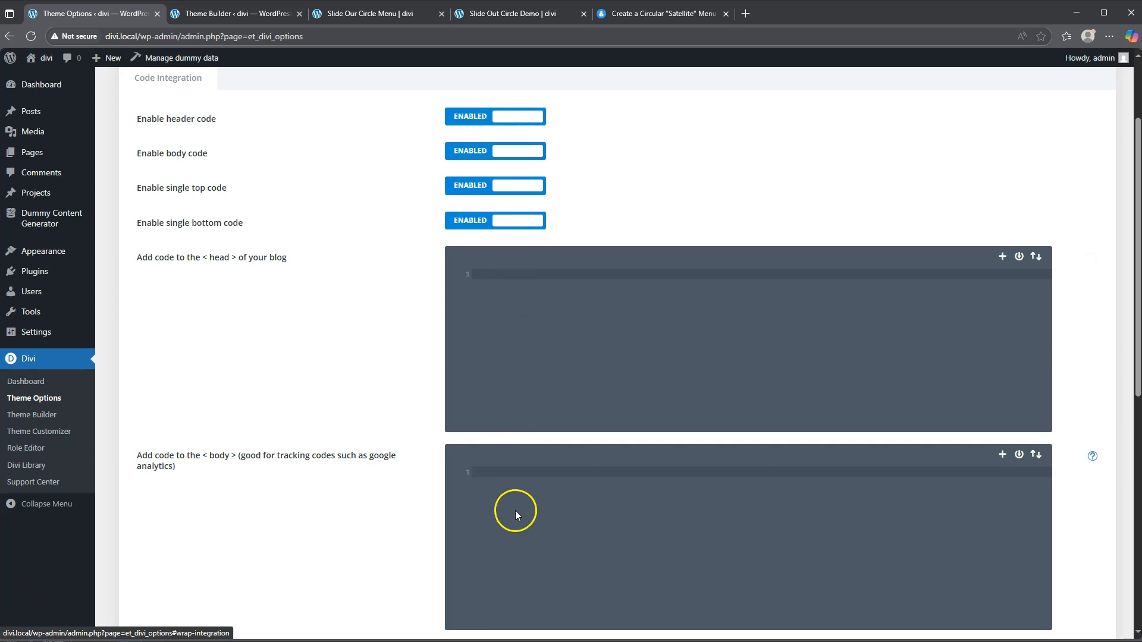
{"action": "scroll", "coordinate": [515, 510], "scroll_direction": "down", "scroll_amount": 3}
{"action": "scroll", "coordinate": [515, 504], "scroll_direction": "up", "scroll_amount": 5}
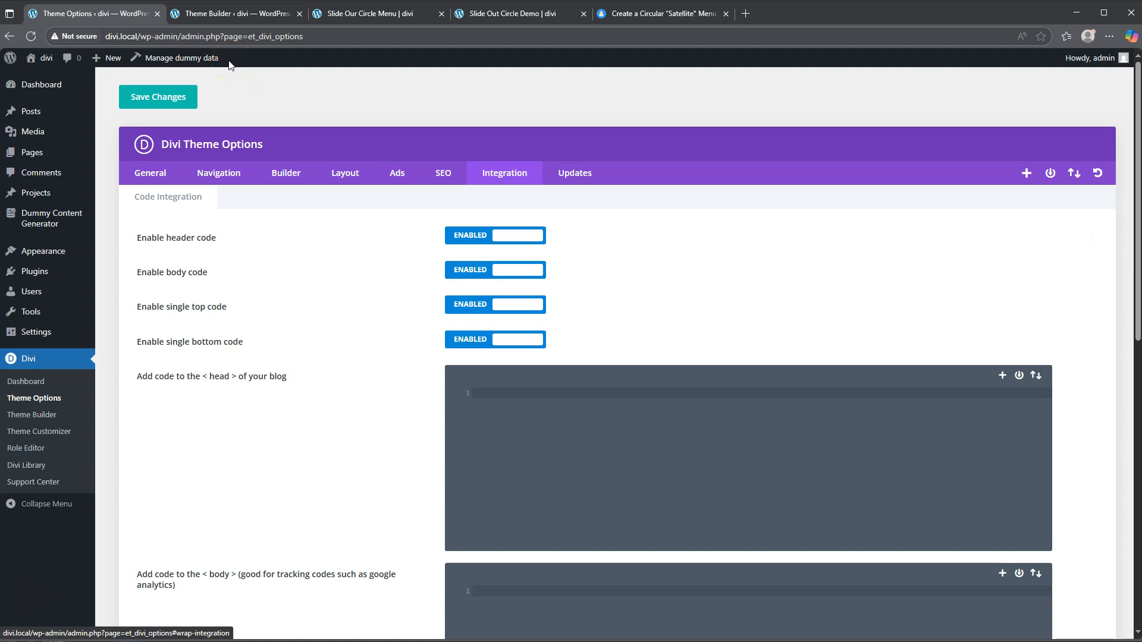
{"action": "left_click", "coordinate": [222, 15]}
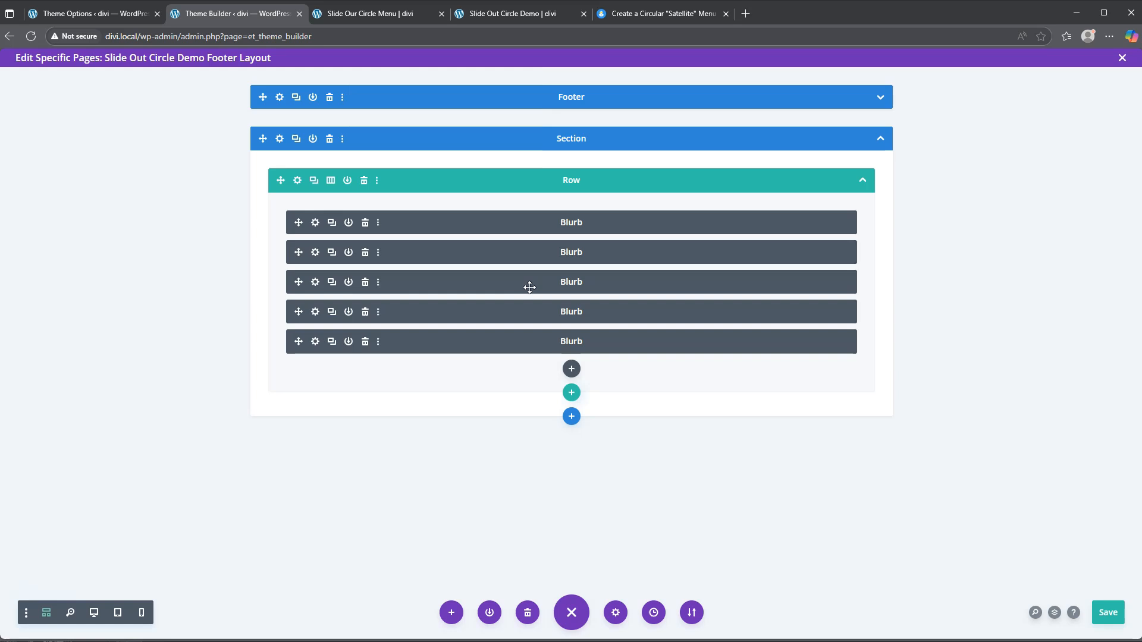
Step: Add a Code module below the five blurbs and focus its editor
{"action": "left_click", "coordinate": [571, 369]}
{"action": "scroll", "coordinate": [566, 272], "scroll_direction": "down", "scroll_amount": 3}
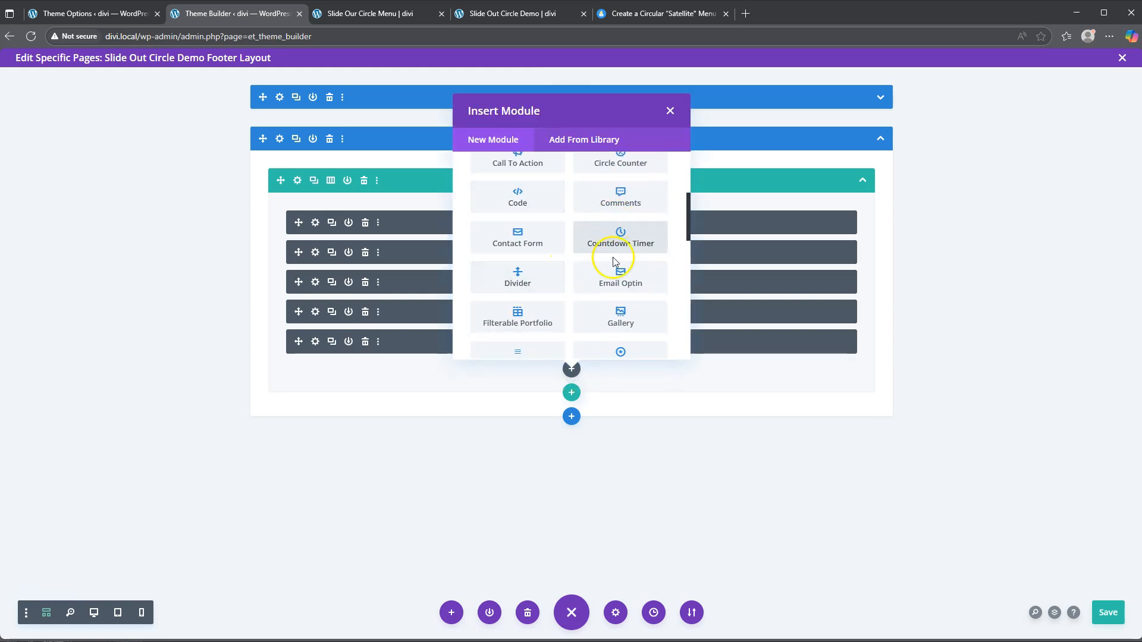
{"action": "left_click", "coordinate": [519, 198]}
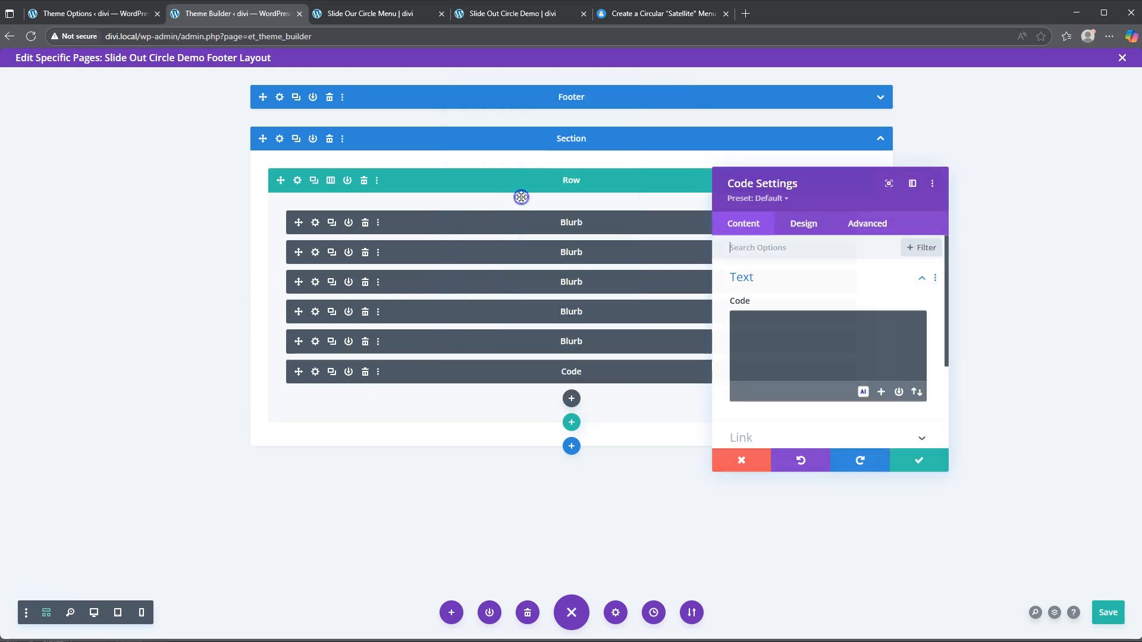
{"action": "left_click", "coordinate": [771, 328]}
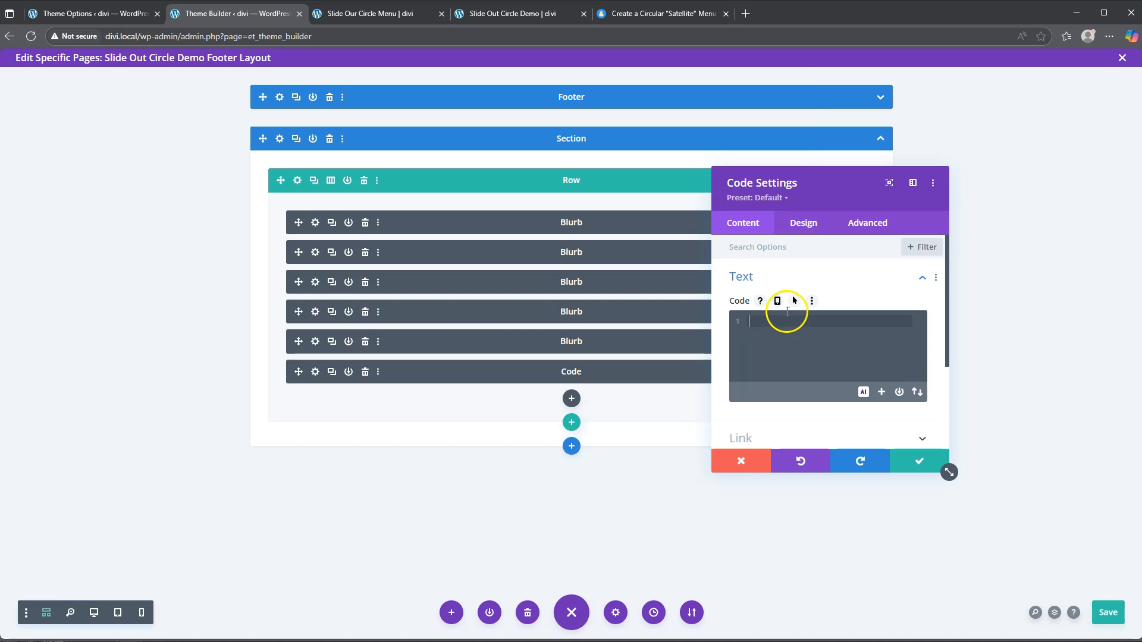
Step: Copy the tutorial's CSS style block into the Code module, adding a new line after it
{"action": "left_click", "coordinate": [654, 13]}
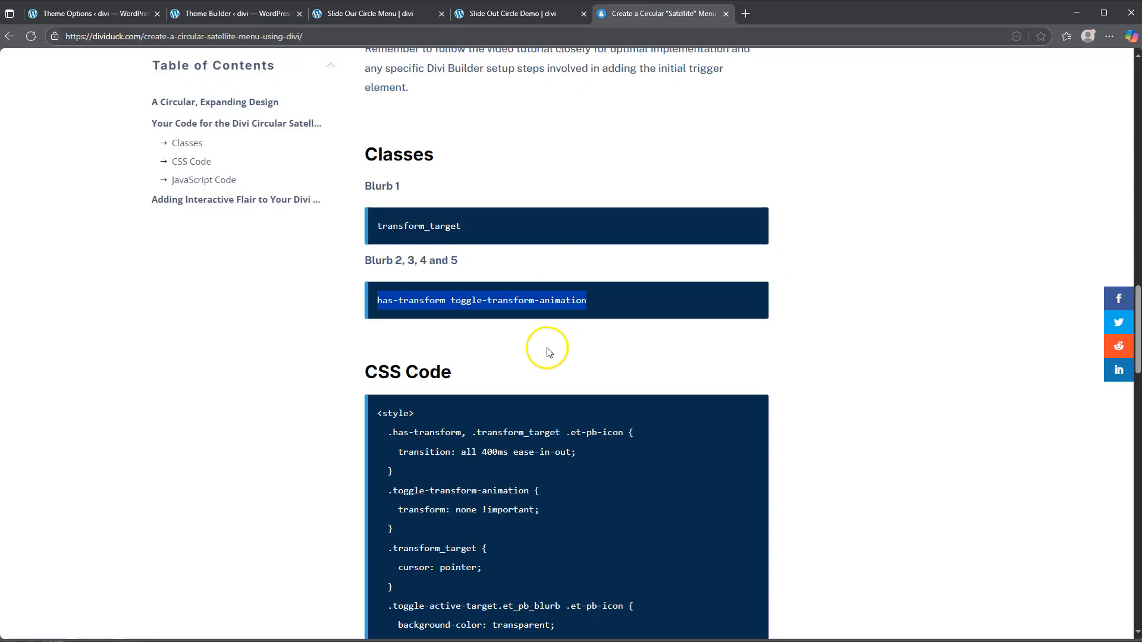
{"action": "scroll", "coordinate": [545, 352], "scroll_direction": "down", "scroll_amount": 2}
{"action": "left_click_drag", "start_coordinate": [377, 176], "coordinate": [462, 423]}
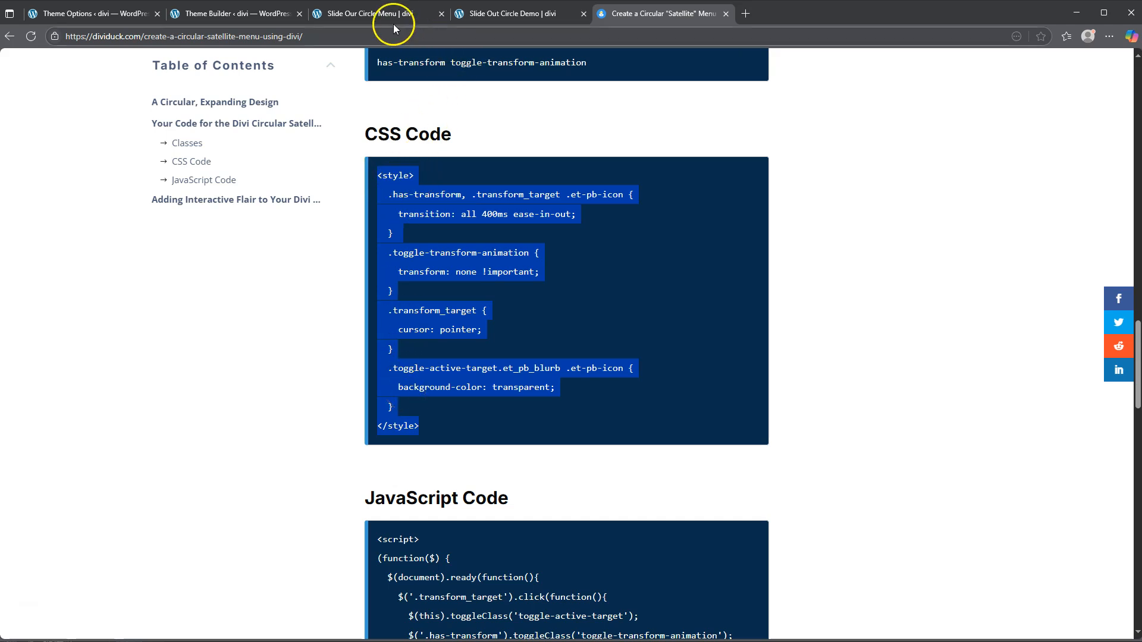
{"action": "left_click", "coordinate": [368, 13]}
{"action": "left_click", "coordinate": [255, 13]}
{"action": "left_click", "coordinate": [762, 323]}
{"action": "key", "text": "ctrl+v"}
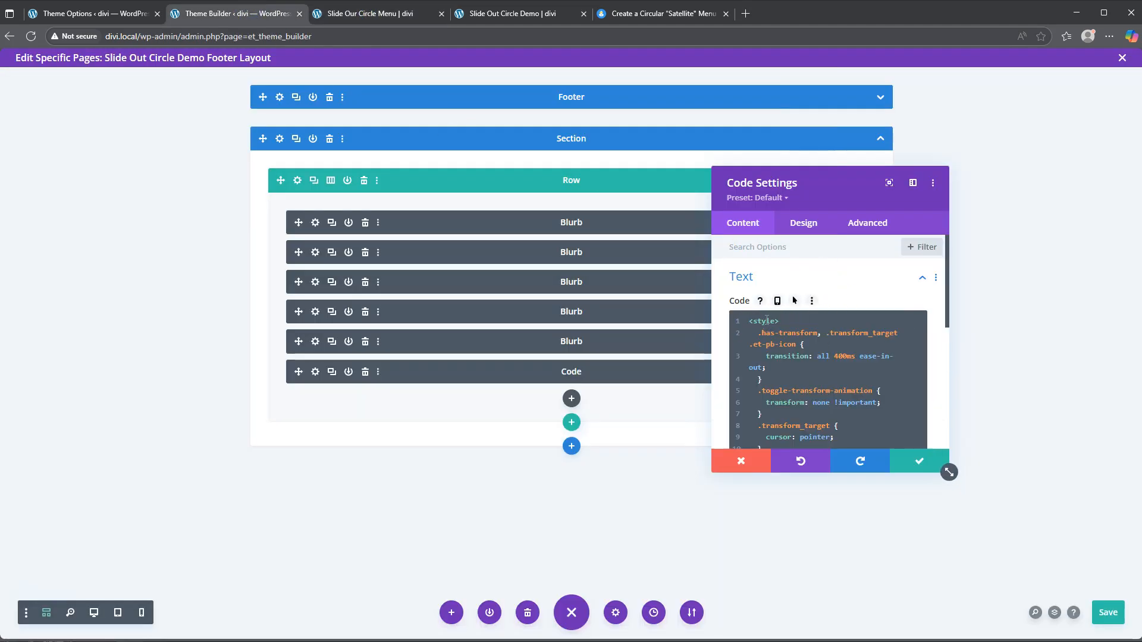
{"action": "scroll", "coordinate": [833, 365], "scroll_direction": "down", "scroll_amount": 2}
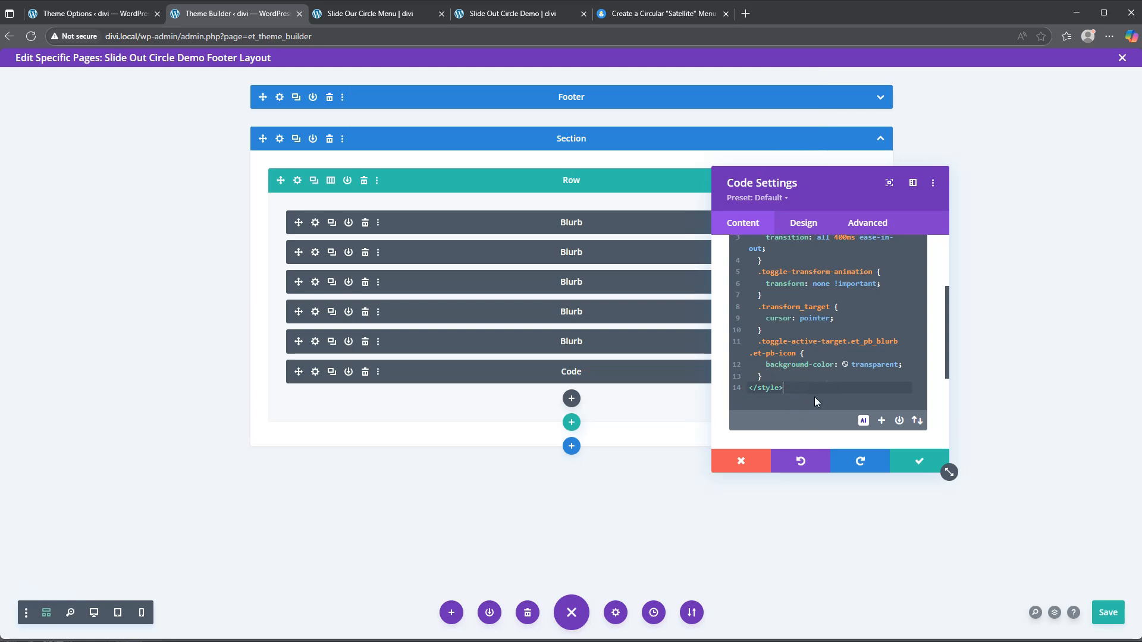
{"action": "key", "text": "Return"}
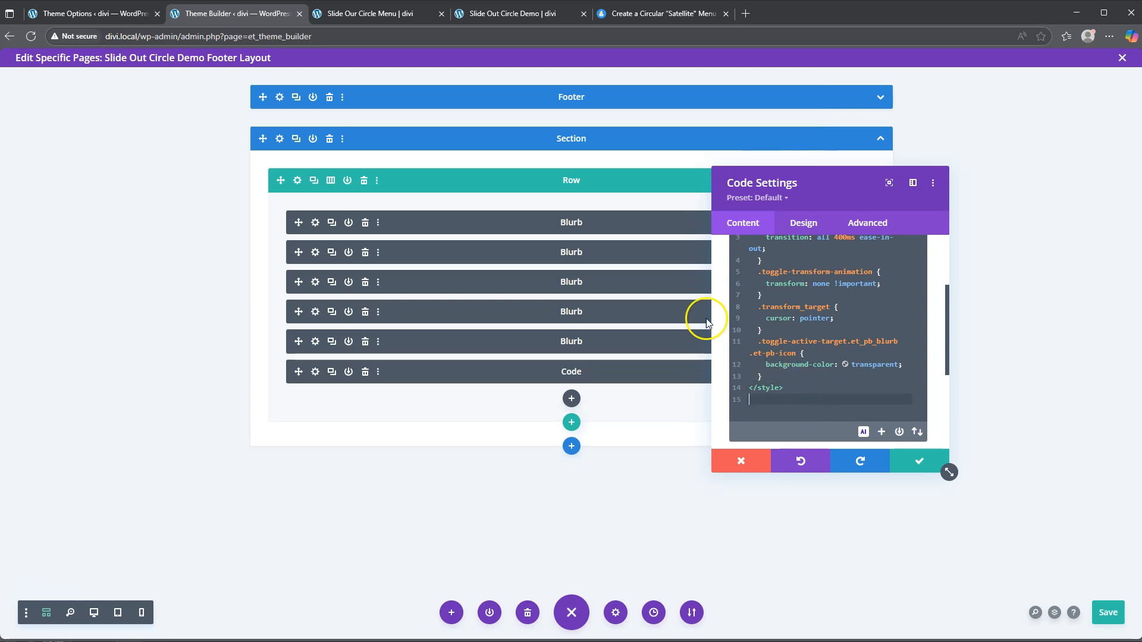
Step: Copy the tutorial's JavaScript block into the Code module below the CSS
{"action": "left_click", "coordinate": [658, 13]}
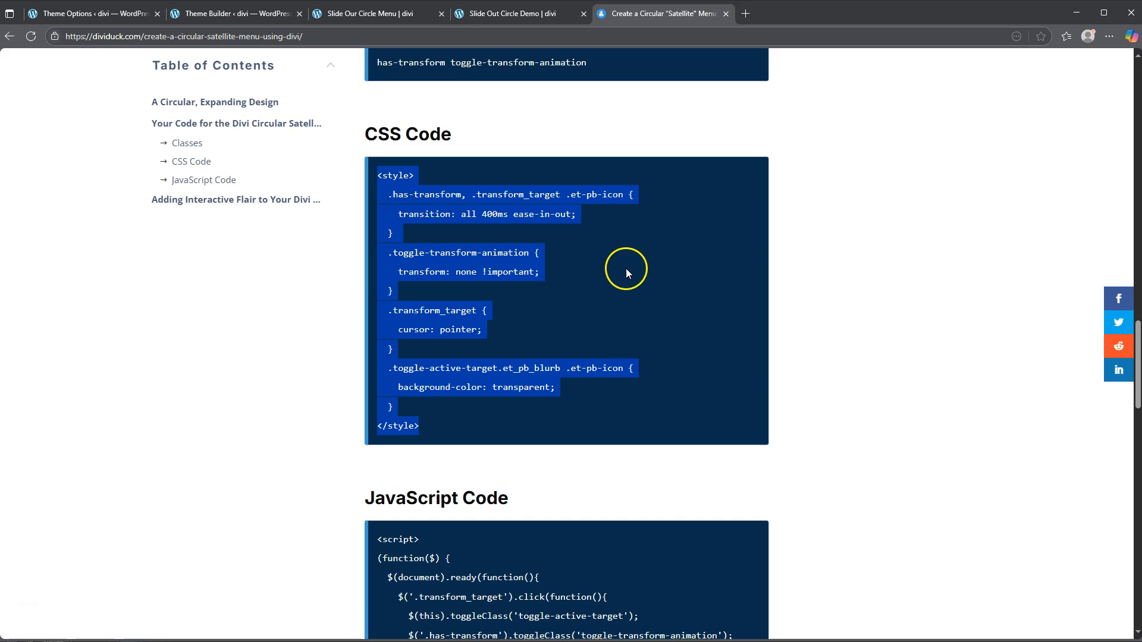
{"action": "scroll", "coordinate": [531, 268], "scroll_direction": "down", "scroll_amount": 4}
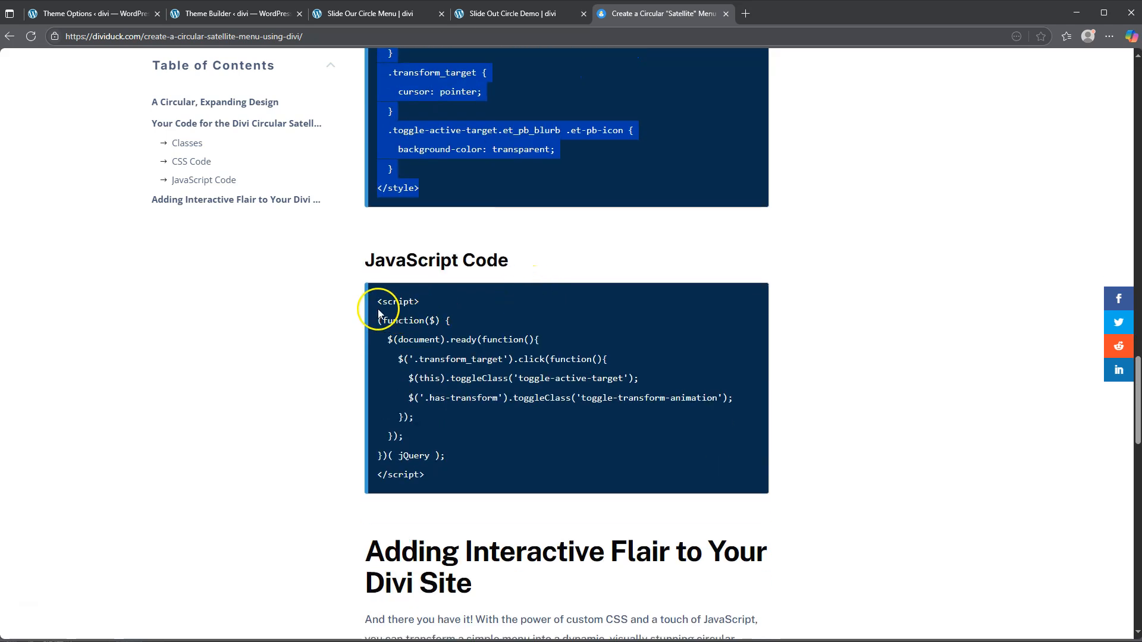
{"action": "left_click_drag", "start_coordinate": [376, 298], "coordinate": [484, 469]}
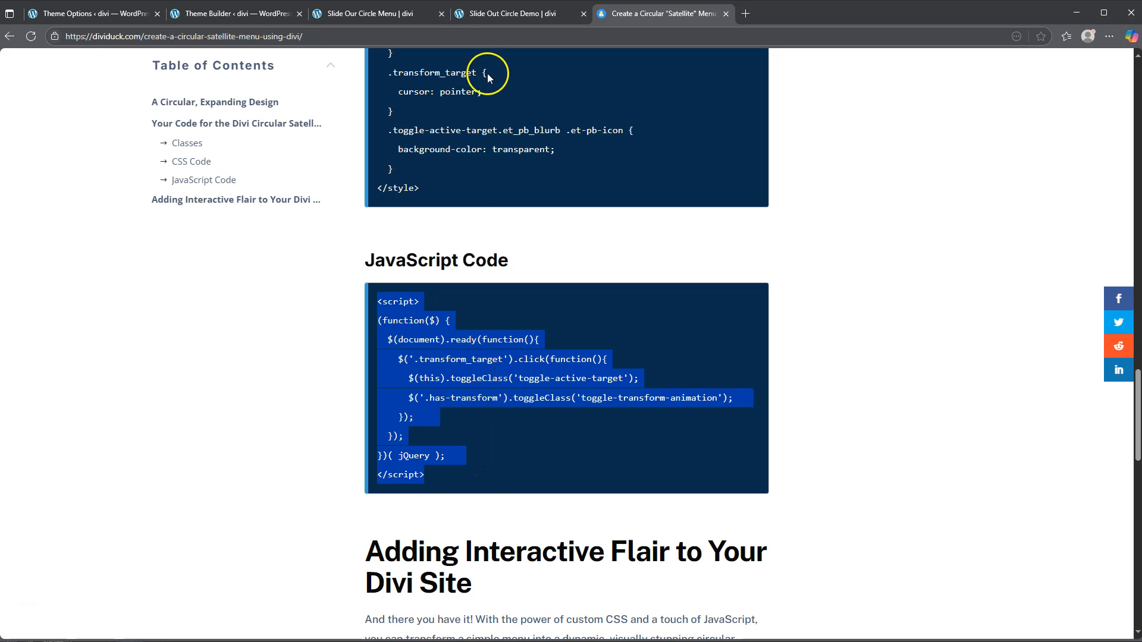
{"action": "left_click", "coordinate": [238, 15]}
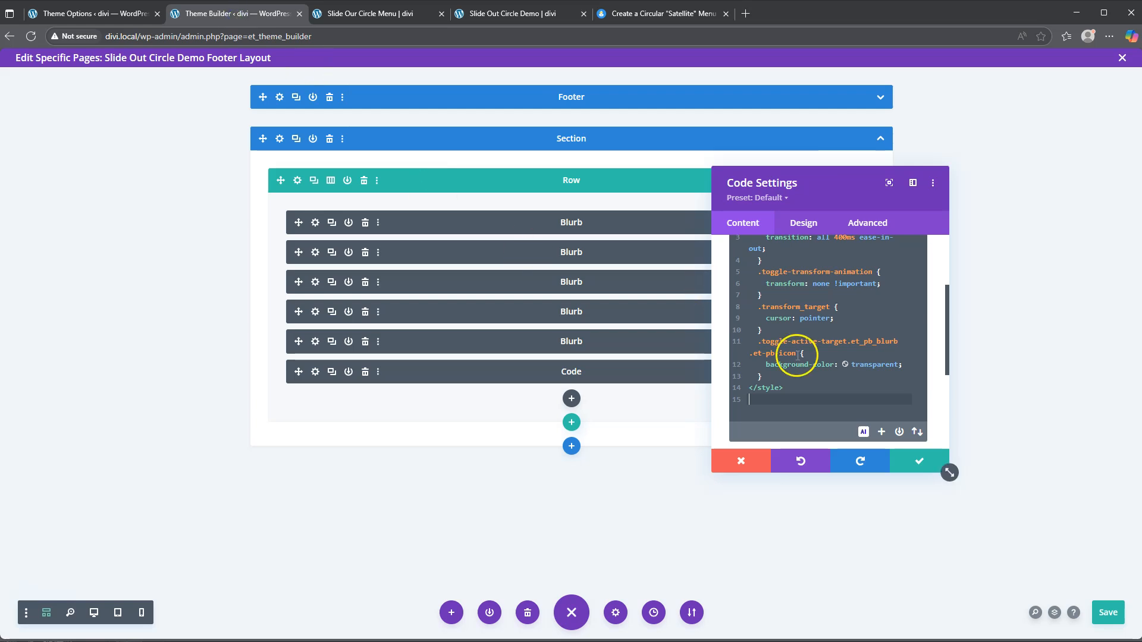
{"action": "left_click", "coordinate": [763, 402]}
{"action": "key", "text": "ctrl+v"}
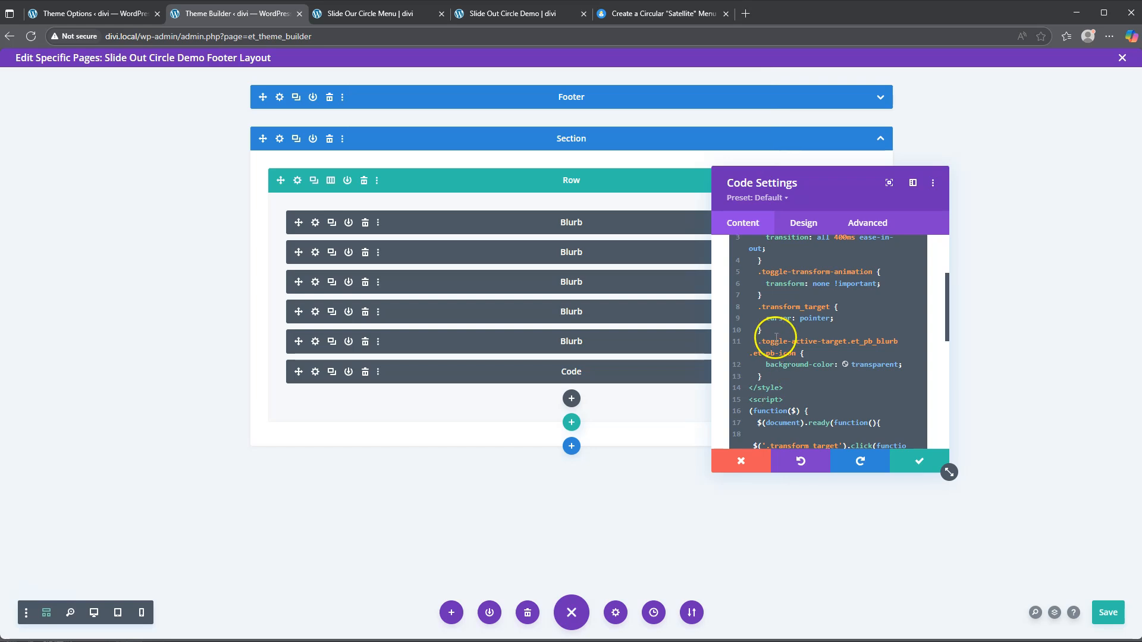
Step: Review the pasted code, close the Code settings and save the footer layout
{"action": "scroll", "coordinate": [810, 325], "scroll_direction": "up", "scroll_amount": 5}
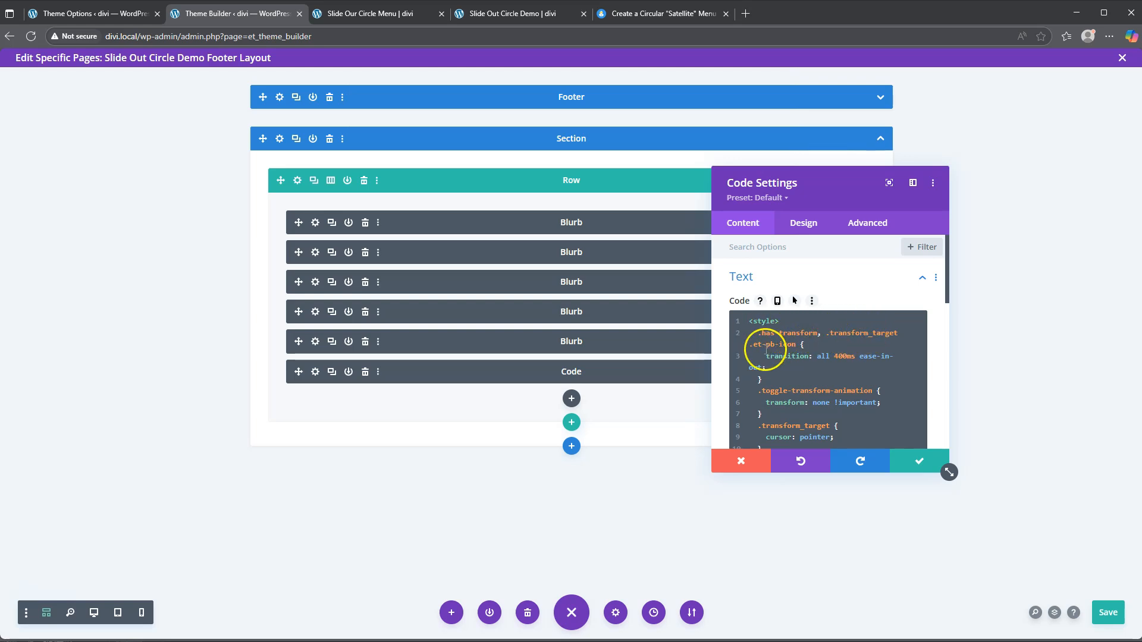
{"action": "scroll", "coordinate": [768, 332], "scroll_direction": "down", "scroll_amount": 2}
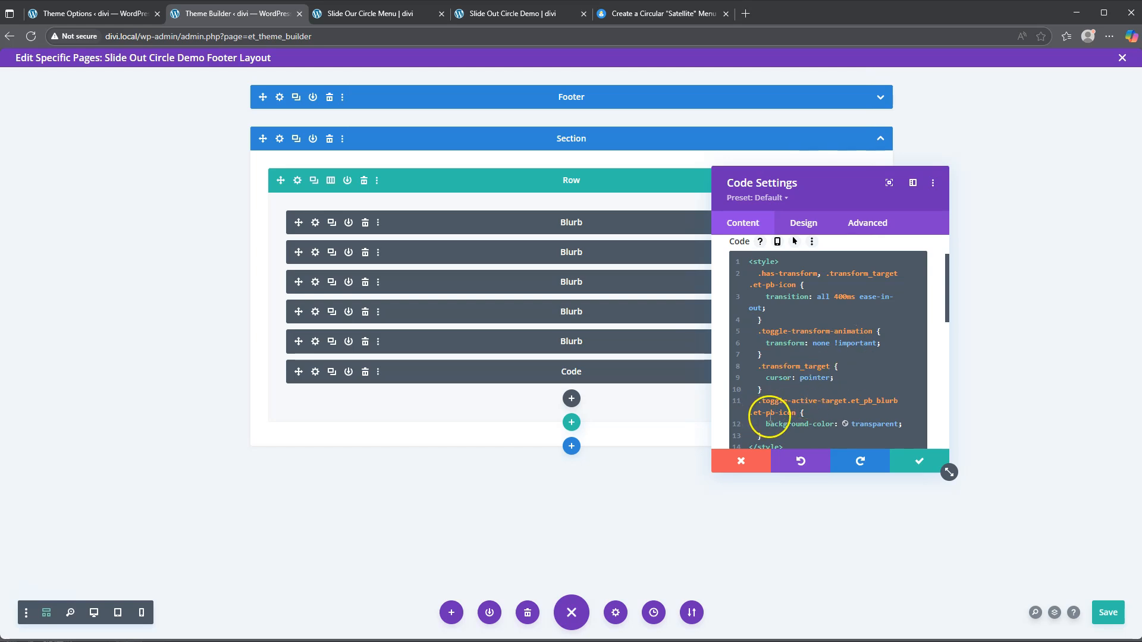
{"action": "scroll", "coordinate": [798, 390], "scroll_direction": "down", "scroll_amount": 2}
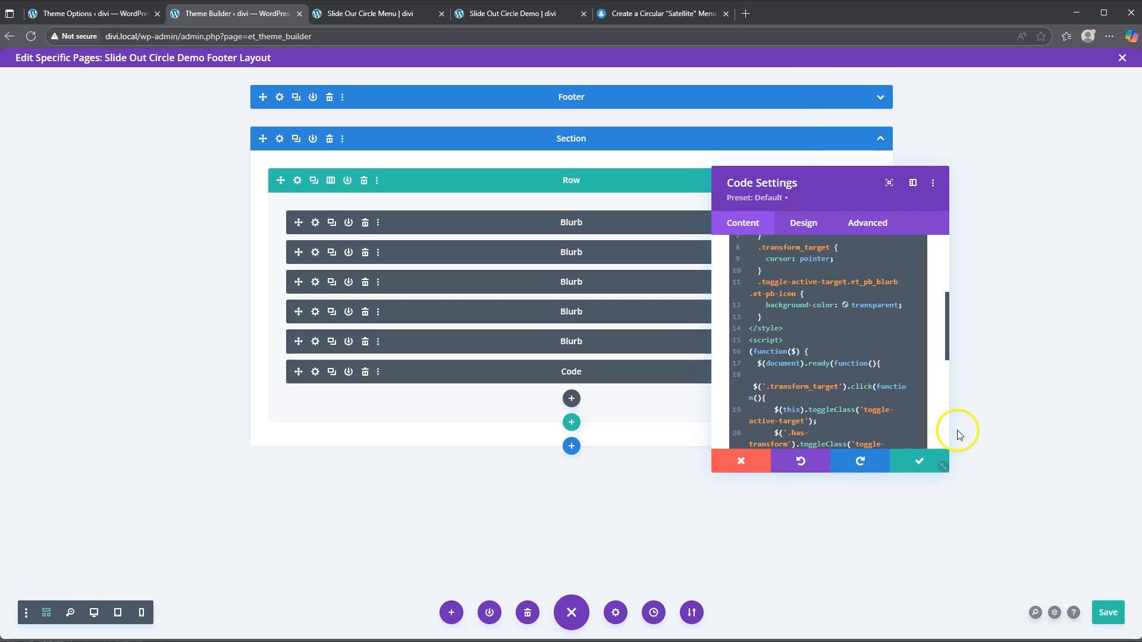
{"action": "left_click", "coordinate": [919, 461]}
{"action": "left_click", "coordinate": [1107, 613]}
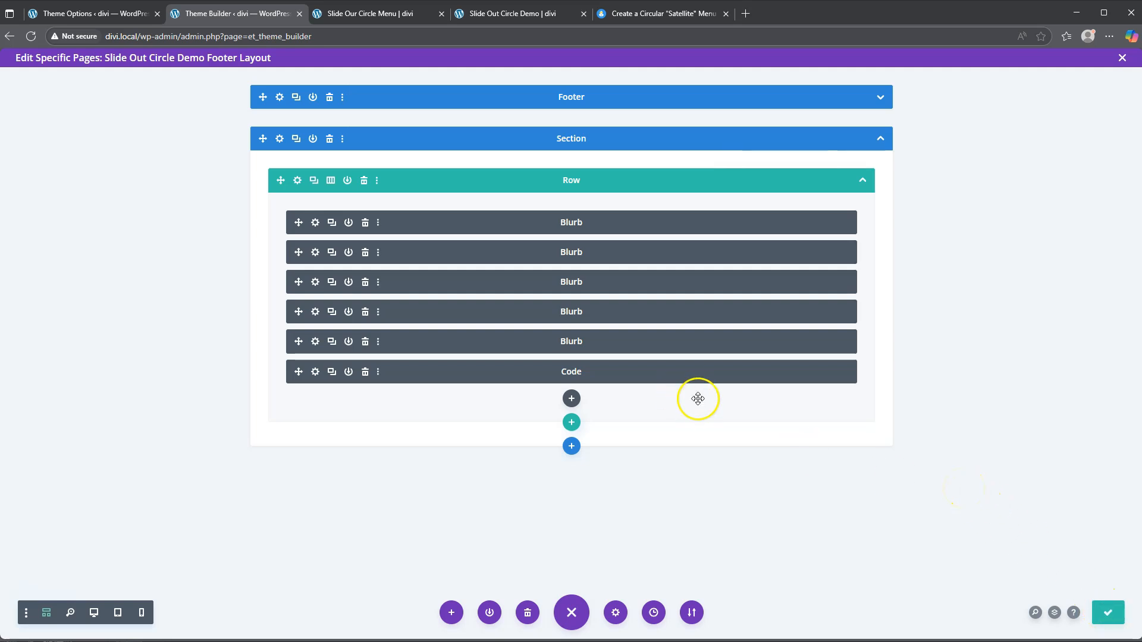
Step: Close the old Slide Out Circle Menu tab and reload the Slide Out Circle Demo page
{"action": "left_click", "coordinate": [369, 13]}
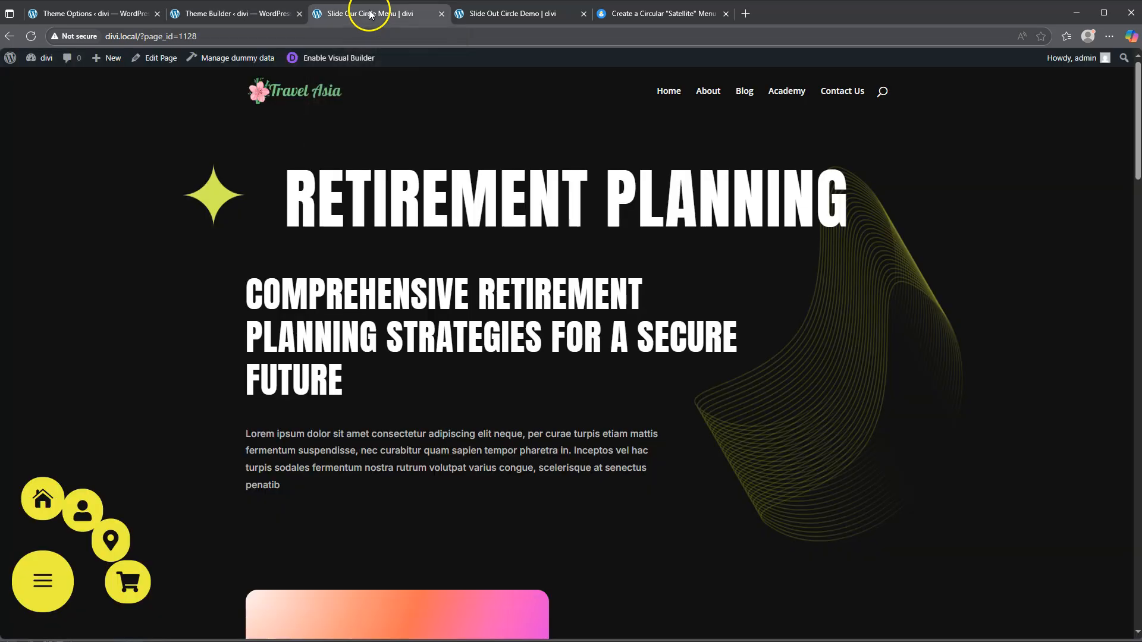
{"action": "left_click", "coordinate": [508, 14]}
{"action": "left_click", "coordinate": [441, 13]}
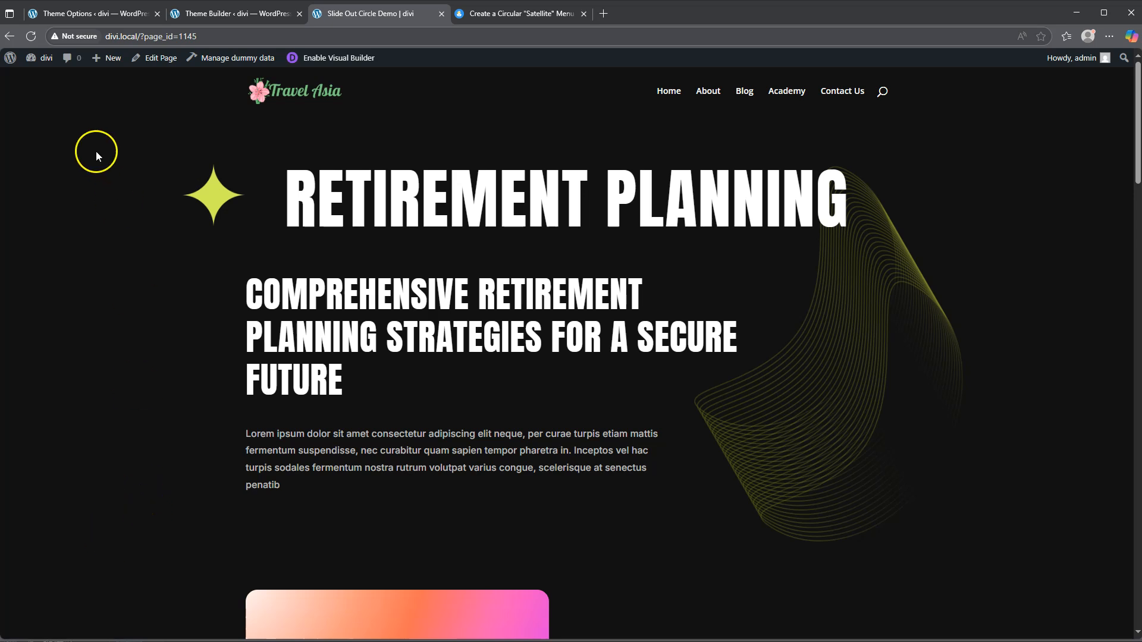
{"action": "left_click", "coordinate": [30, 36]}
Step: Fan out the four yellow icons from the hamburger, collapse them, then return to Theme Builder
{"action": "scroll", "coordinate": [408, 484], "scroll_direction": "down", "scroll_amount": 10}
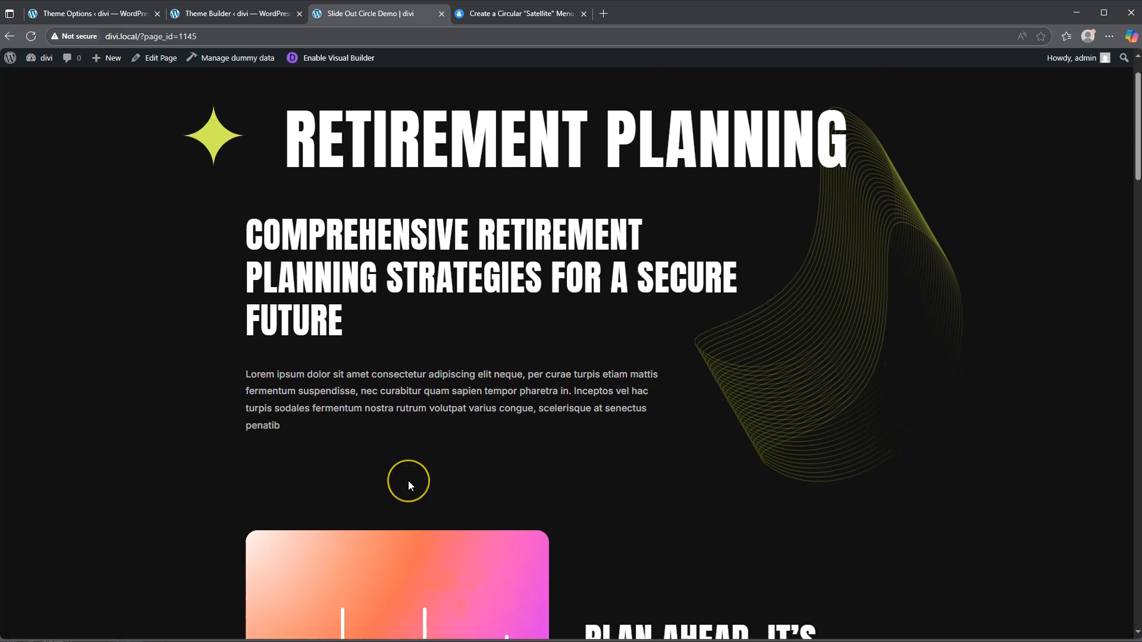
{"action": "scroll", "coordinate": [409, 485], "scroll_direction": "down", "scroll_amount": 12}
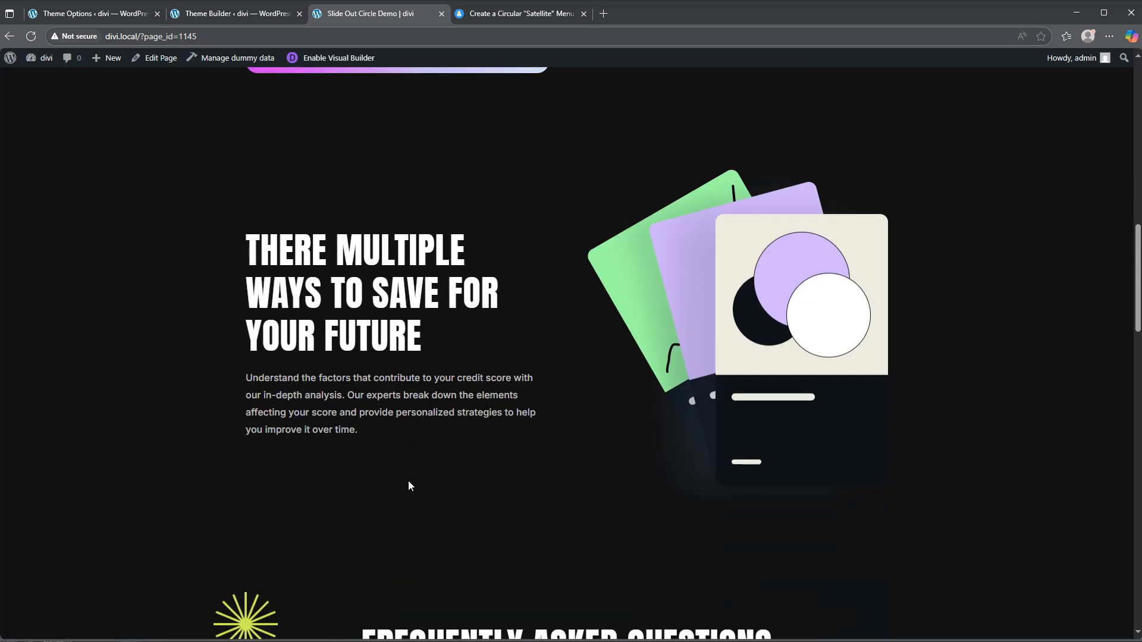
{"action": "scroll", "coordinate": [408, 482], "scroll_direction": "down", "scroll_amount": 8}
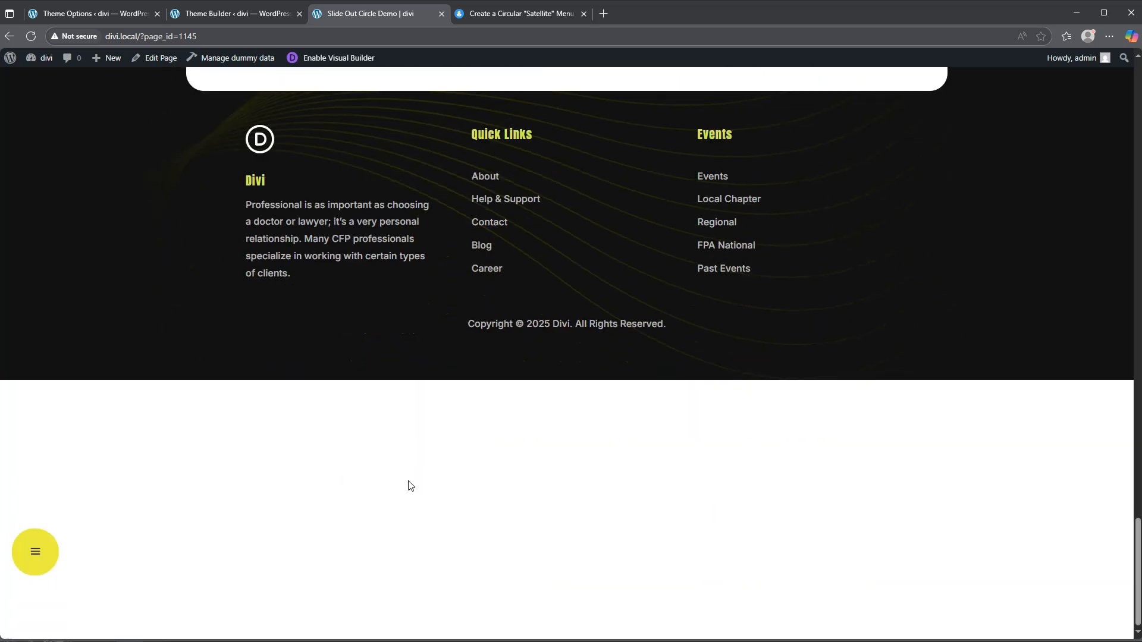
{"action": "left_click", "coordinate": [364, 475]}
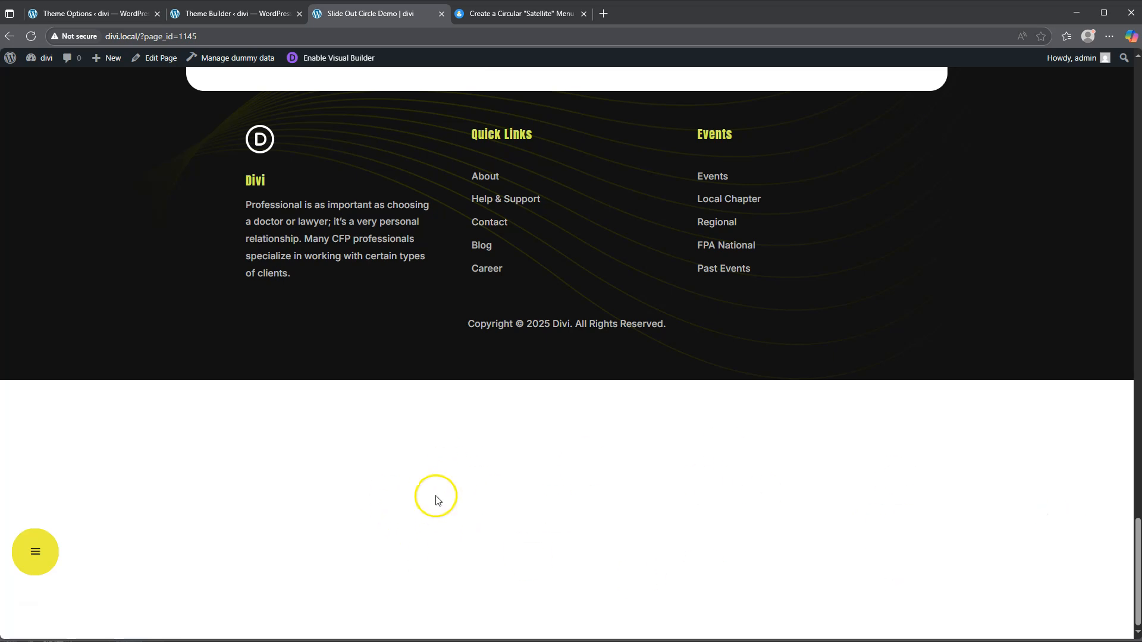
{"action": "left_click", "coordinate": [35, 553]}
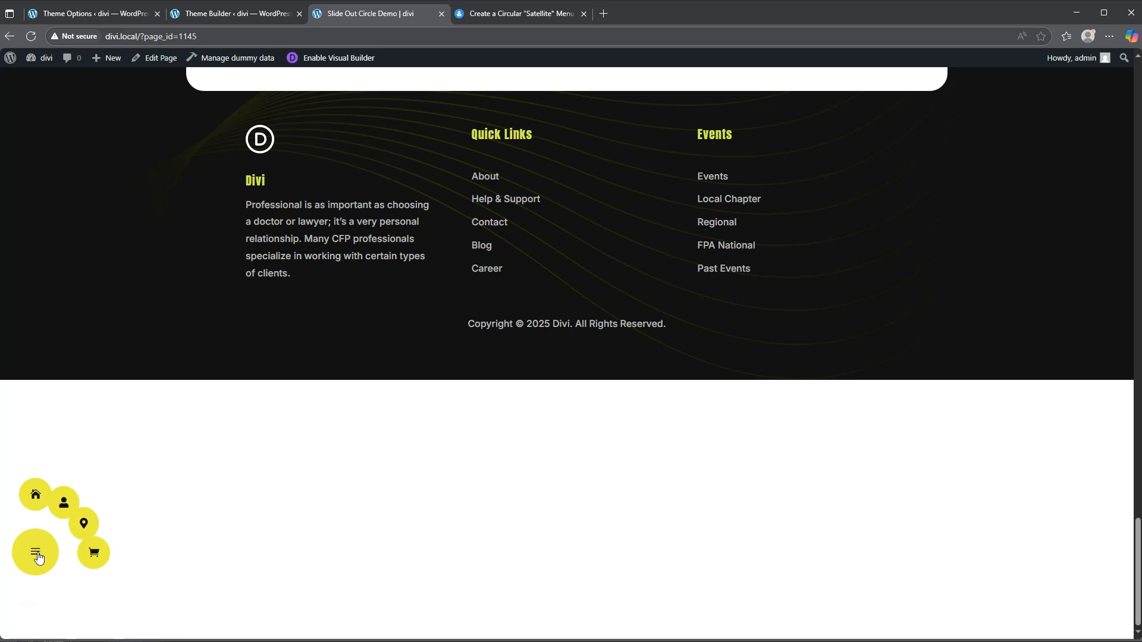
{"action": "left_click", "coordinate": [37, 556]}
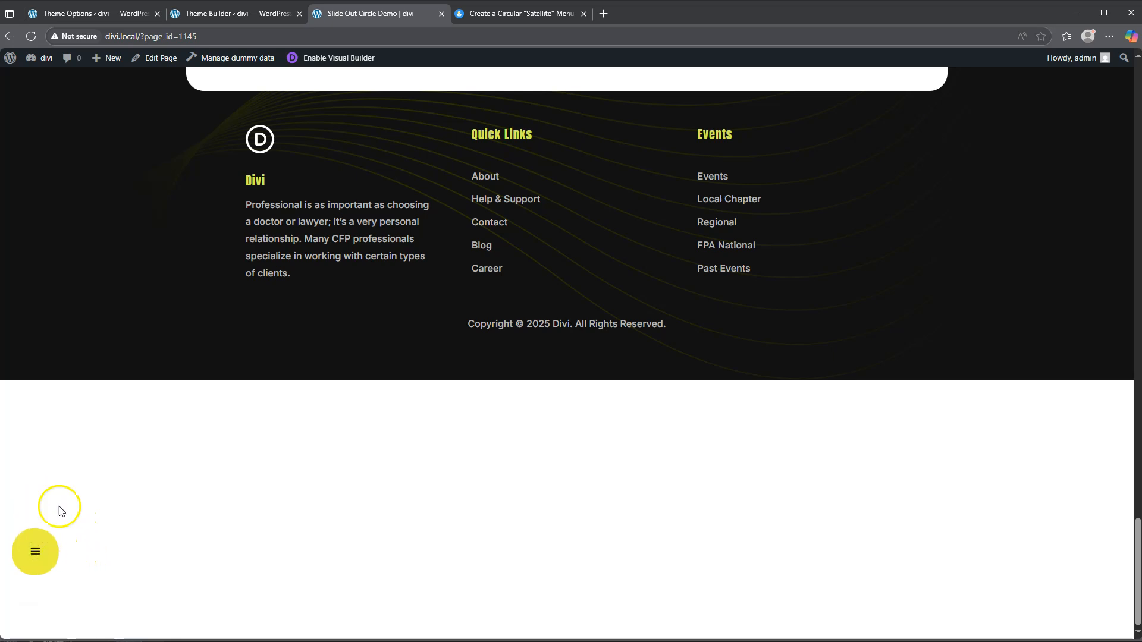
{"action": "left_click", "coordinate": [232, 19]}
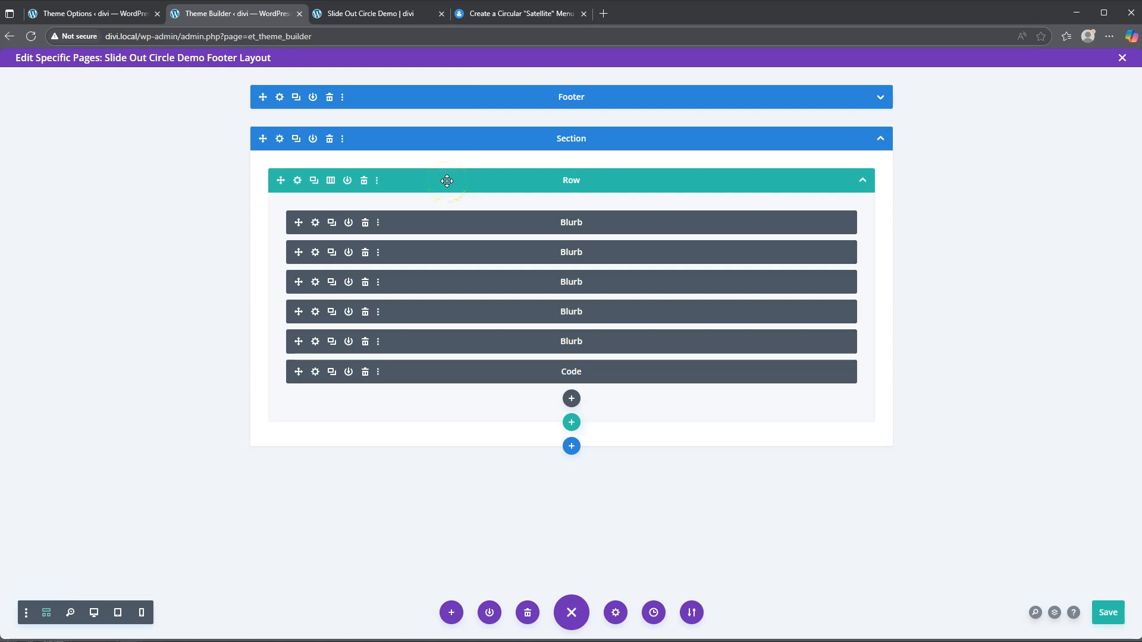
Step: Make the footer row Stick to Bottom with a 20px sticky offset
{"action": "left_click", "coordinate": [298, 181]}
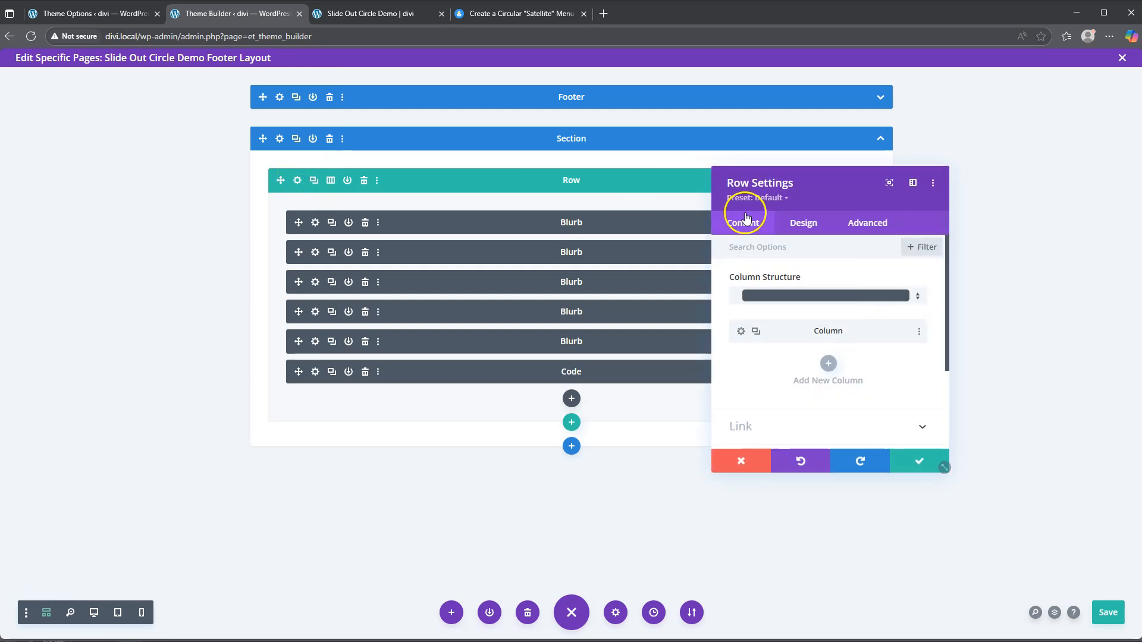
{"action": "left_click", "coordinate": [865, 227]}
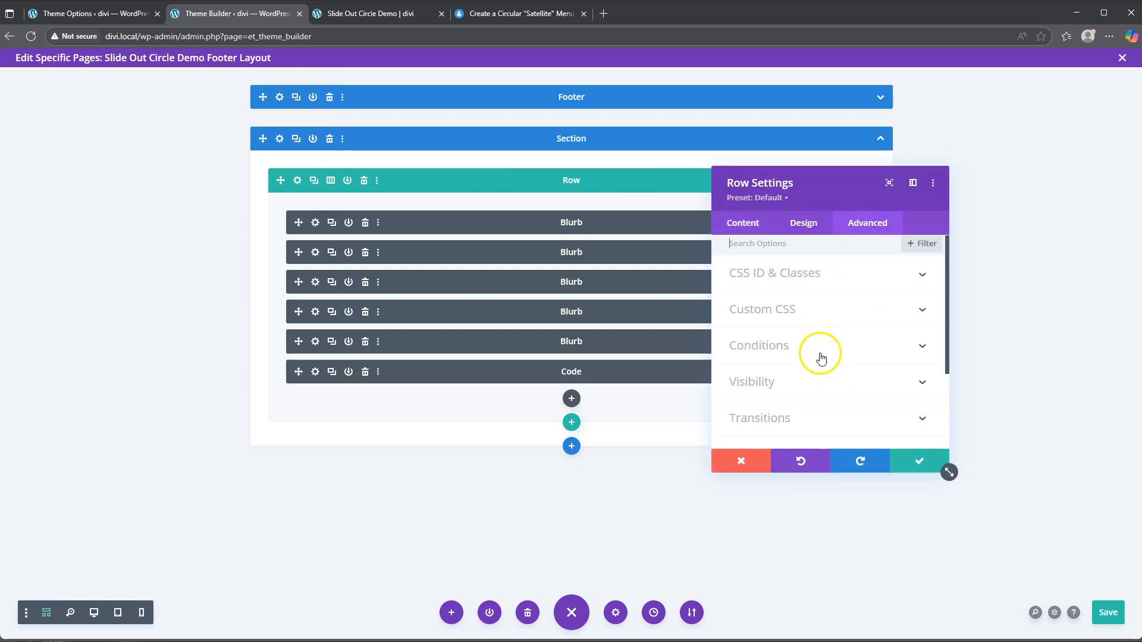
{"action": "scroll", "coordinate": [812, 357], "scroll_direction": "down", "scroll_amount": 2}
{"action": "left_click", "coordinate": [768, 377]}
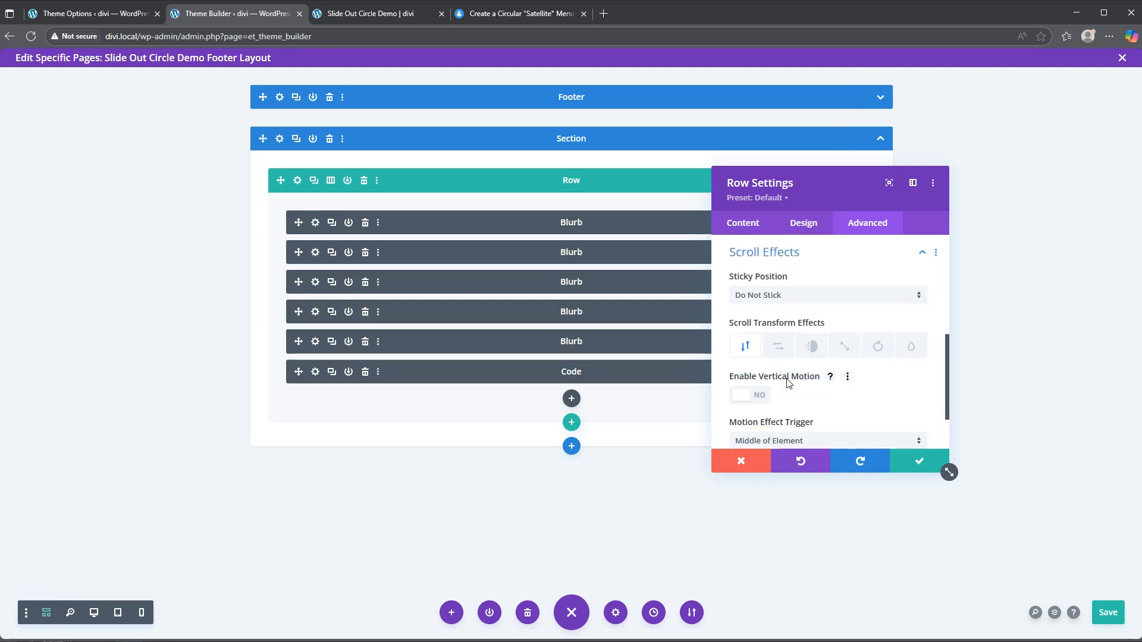
{"action": "left_click", "coordinate": [776, 295]}
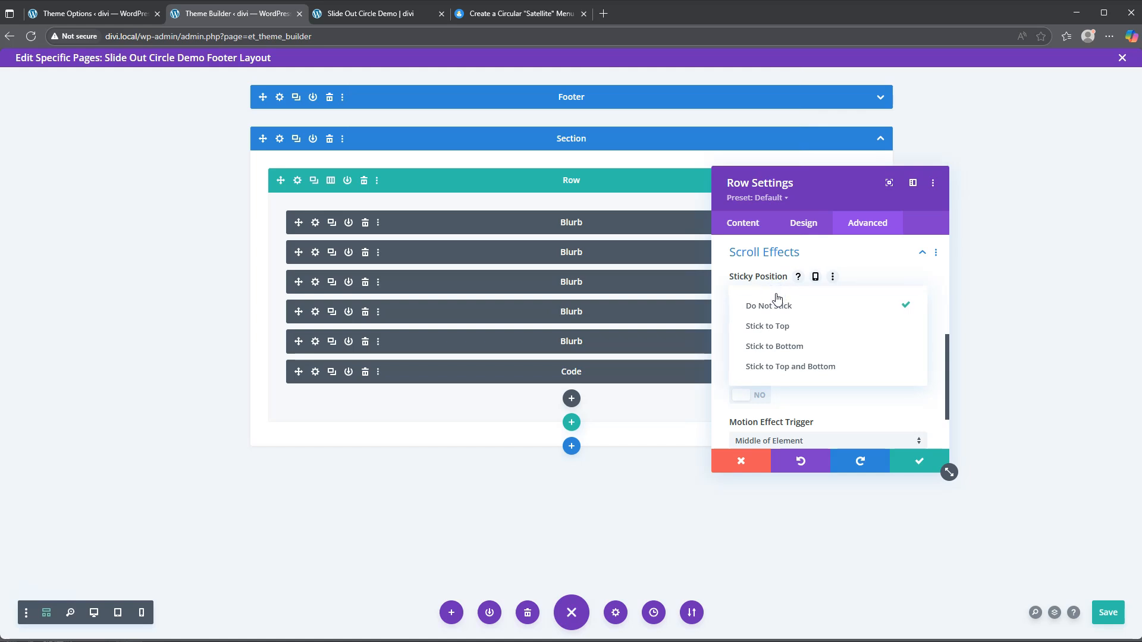
{"action": "left_click", "coordinate": [773, 347]}
{"action": "left_click_drag", "start_coordinate": [735, 345], "coordinate": [740, 347]}
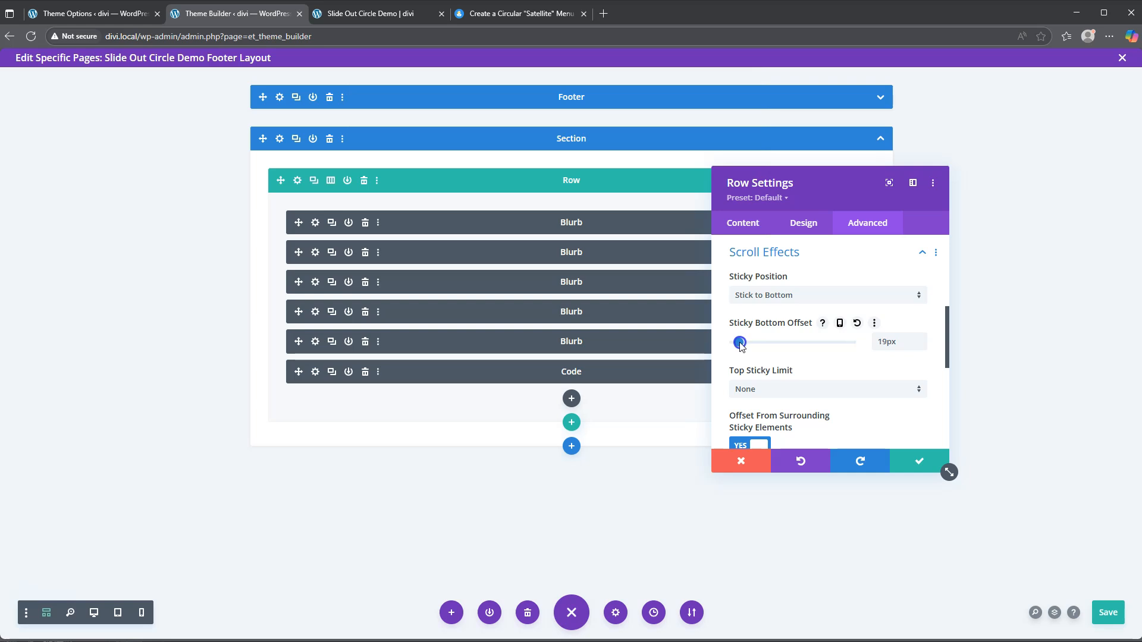
{"action": "left_click", "coordinate": [921, 338]}
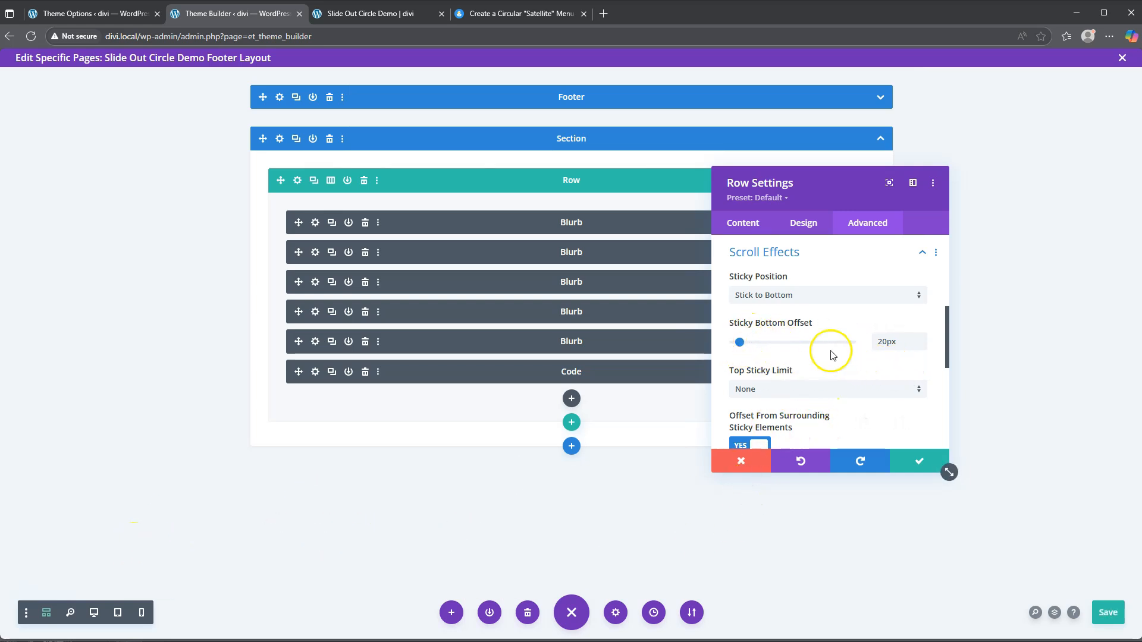
Step: Apply the row settings and save the footer layout
{"action": "scroll", "coordinate": [835, 363], "scroll_direction": "down", "scroll_amount": 3}
{"action": "scroll", "coordinate": [843, 381], "scroll_direction": "down", "scroll_amount": 2}
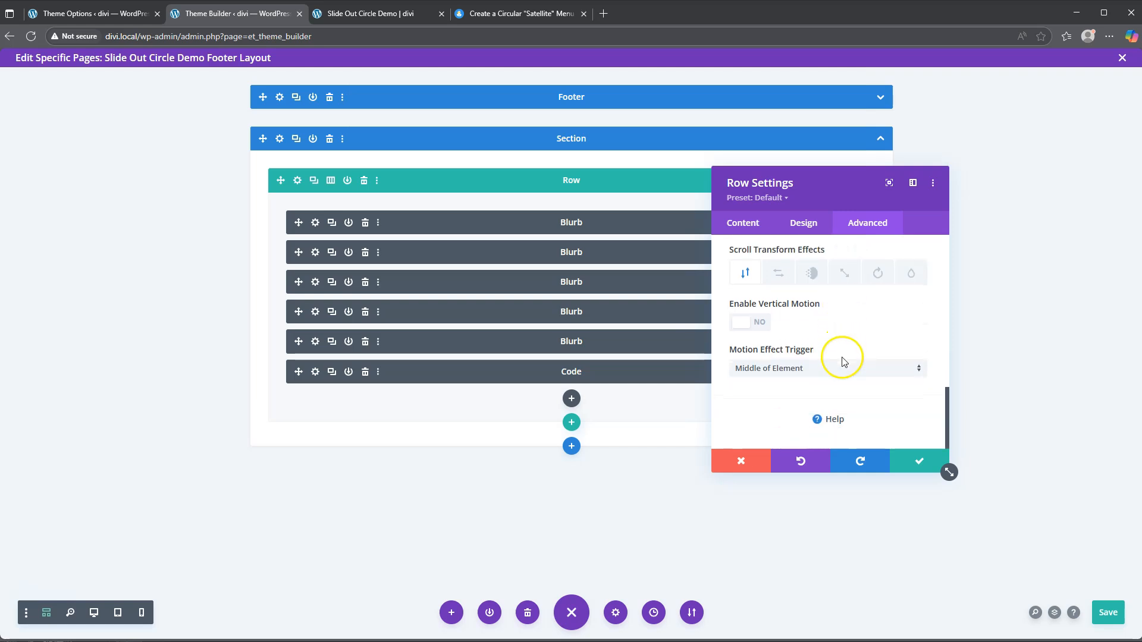
{"action": "left_click", "coordinate": [923, 460]}
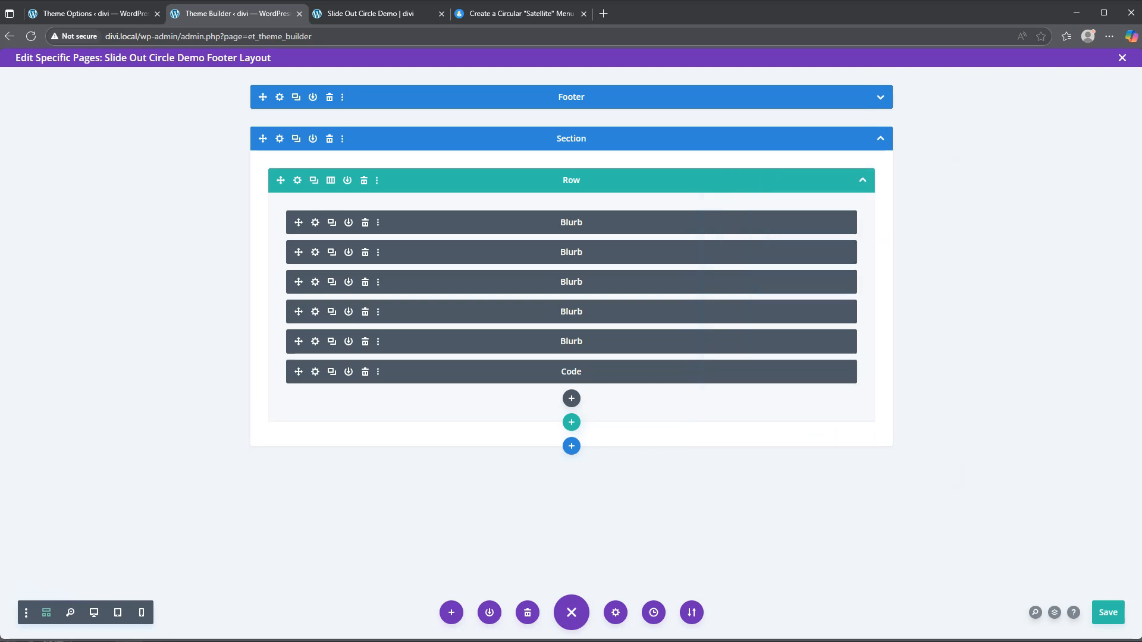
{"action": "left_click", "coordinate": [1124, 625]}
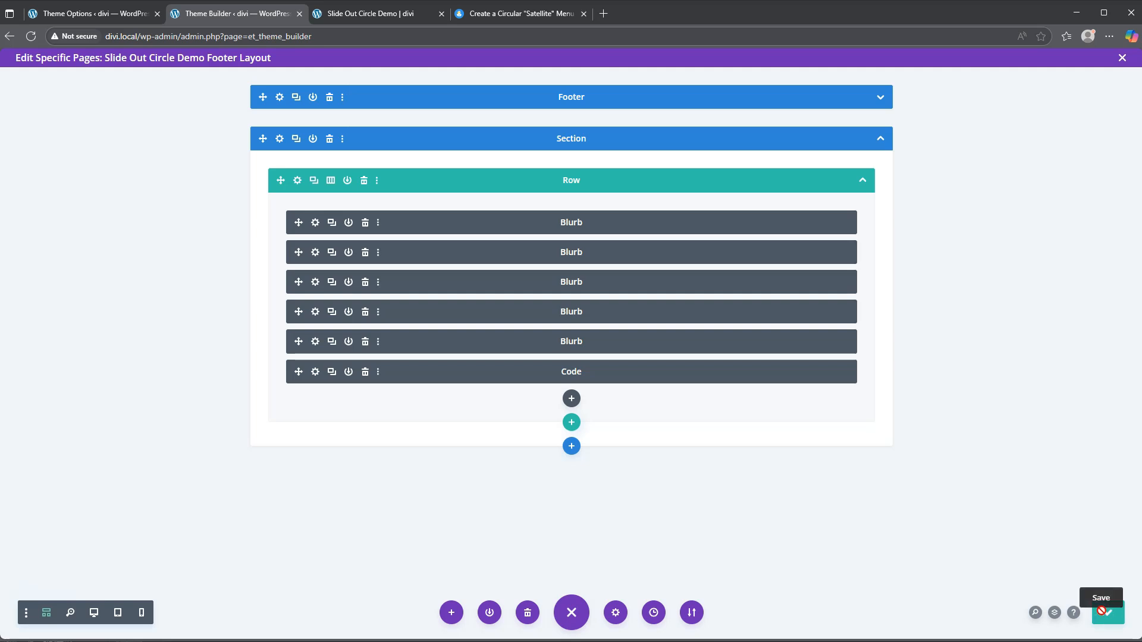
Step: Reload the Slide Out Circle Demo page to load the sticky footer
{"action": "left_click", "coordinate": [369, 15]}
{"action": "scroll", "coordinate": [395, 141], "scroll_direction": "up", "scroll_amount": 10}
{"action": "scroll", "coordinate": [395, 142], "scroll_direction": "up", "scroll_amount": 20}
{"action": "left_click", "coordinate": [315, 82]}
{"action": "left_click", "coordinate": [31, 36]}
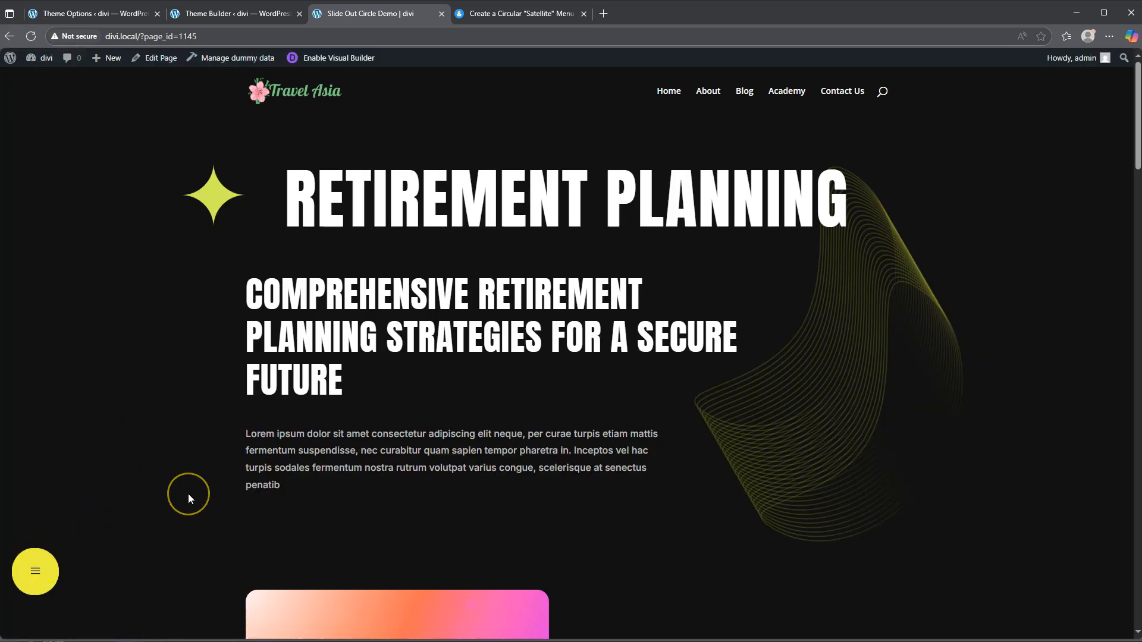
Step: Scroll the demo page down and up, checking the yellow hamburger stays pinned
{"action": "scroll", "coordinate": [188, 494], "scroll_direction": "down", "scroll_amount": 5}
{"action": "scroll", "coordinate": [188, 494], "scroll_direction": "down", "scroll_amount": 20}
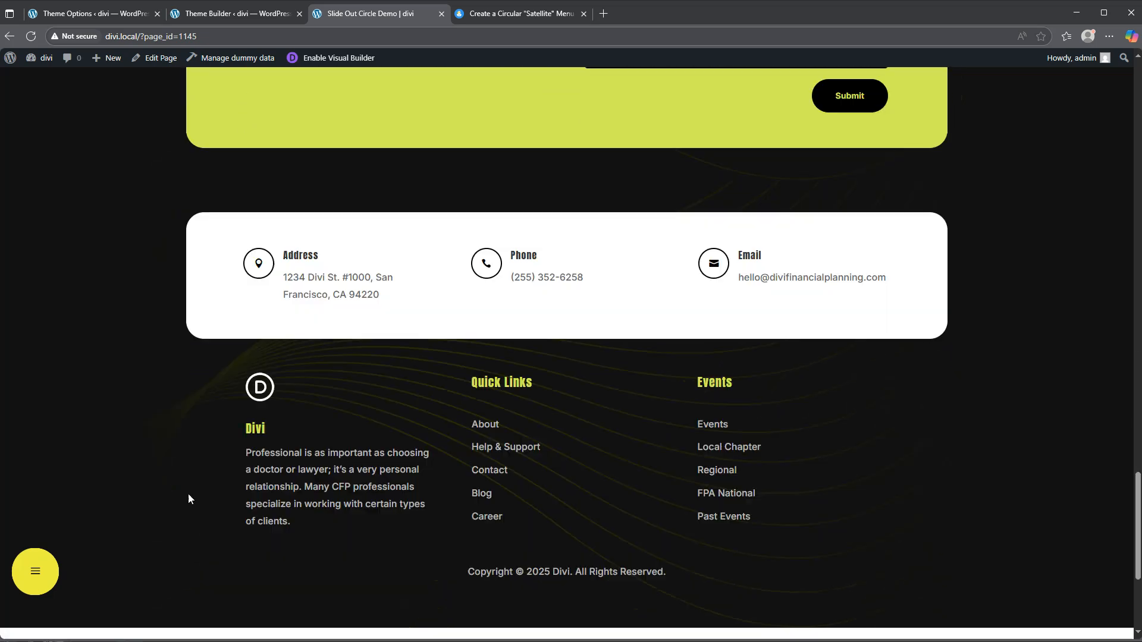
{"action": "scroll", "coordinate": [188, 498], "scroll_direction": "up", "scroll_amount": 20}
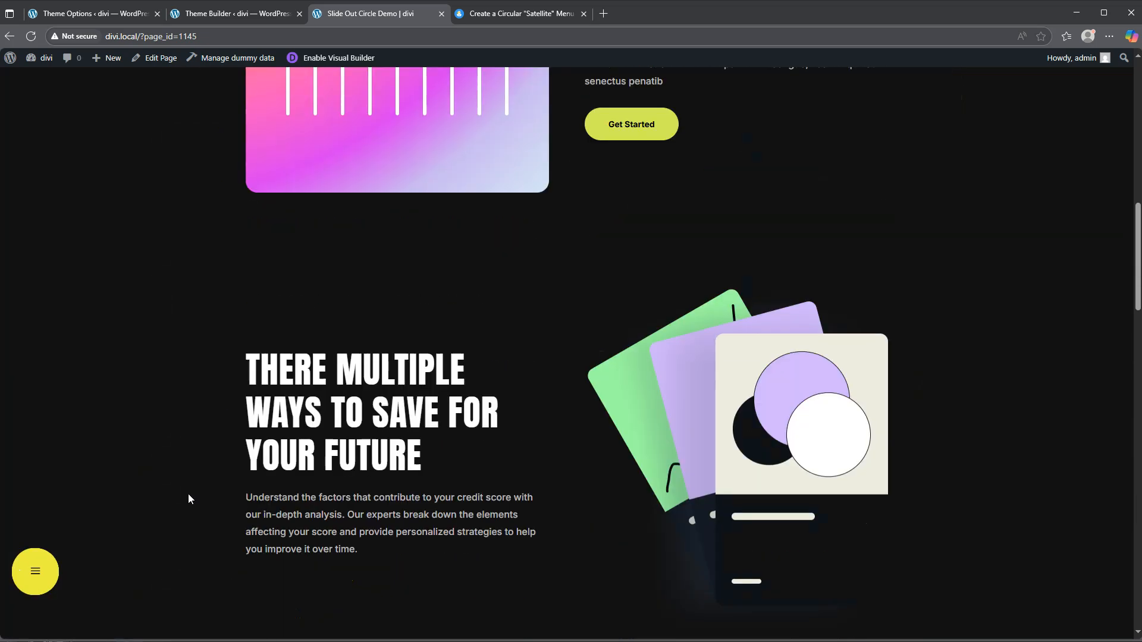
{"action": "scroll", "coordinate": [164, 498], "scroll_direction": "up", "scroll_amount": 1}
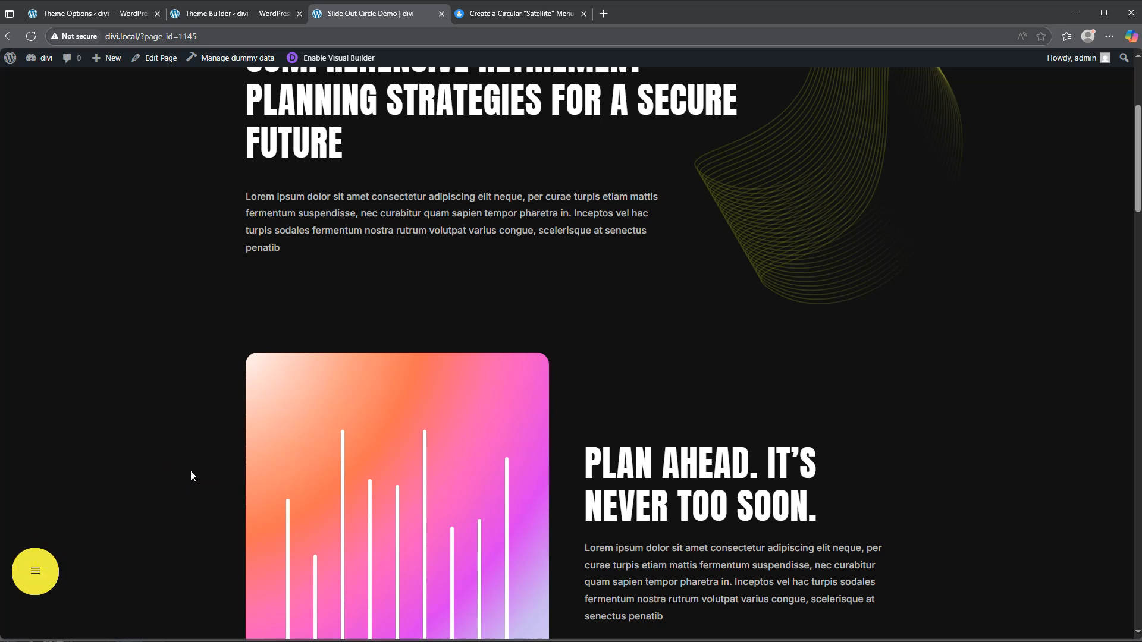
Step: Toggle the satellite menu several times, leaving the home, person, location and cart icons fanned out
{"action": "left_click", "coordinate": [38, 564]}
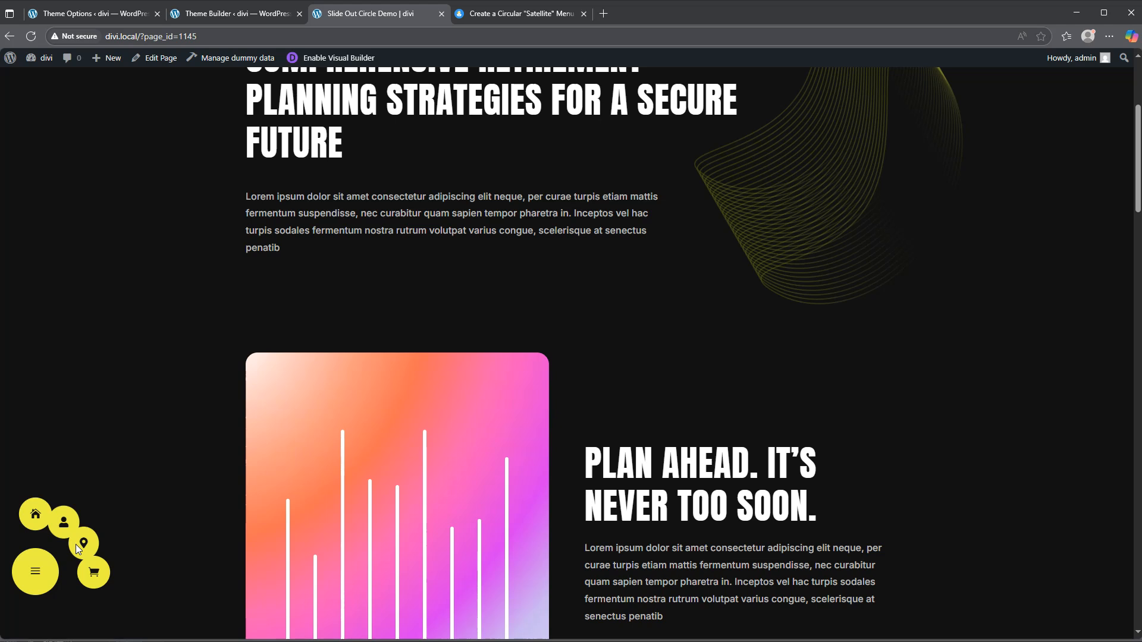
{"action": "left_click", "coordinate": [37, 571]}
{"action": "left_click", "coordinate": [37, 571]}
{"action": "left_click", "coordinate": [37, 571]}
{"action": "left_click", "coordinate": [37, 571]}
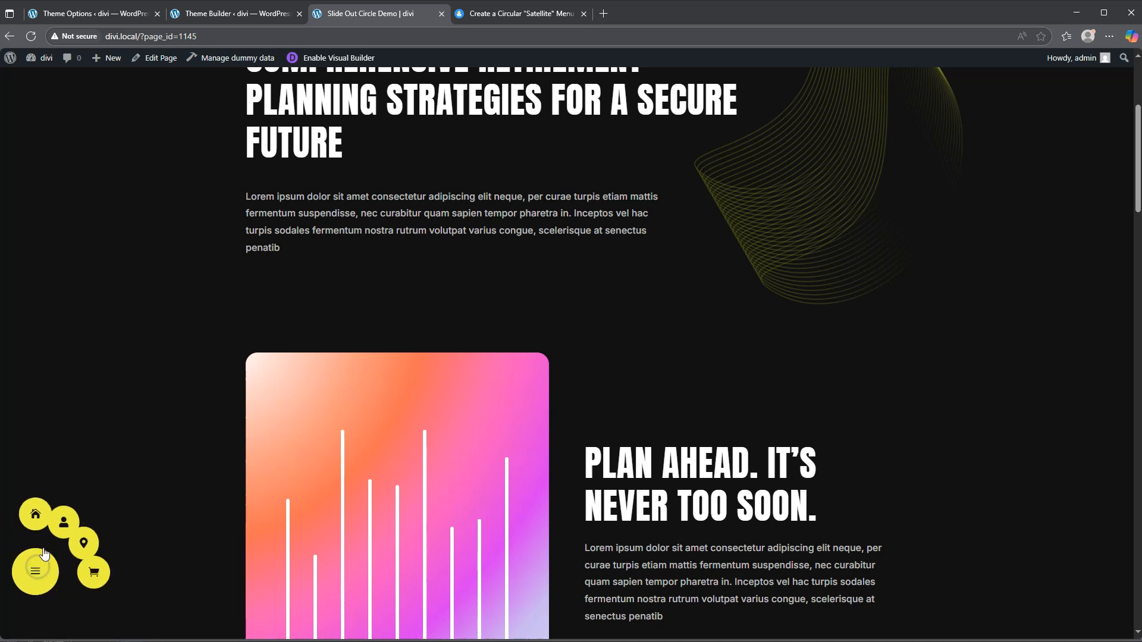